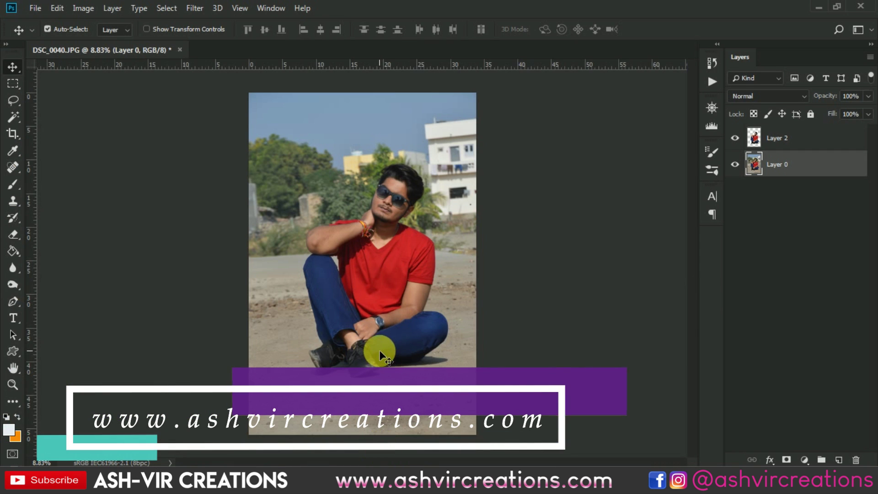
- Select the seated man with the Quick Selection tool and copy the selection to a new layer
{"action": "scroll", "coordinate": [346, 292], "scroll_direction": "down", "scroll_amount": 1}
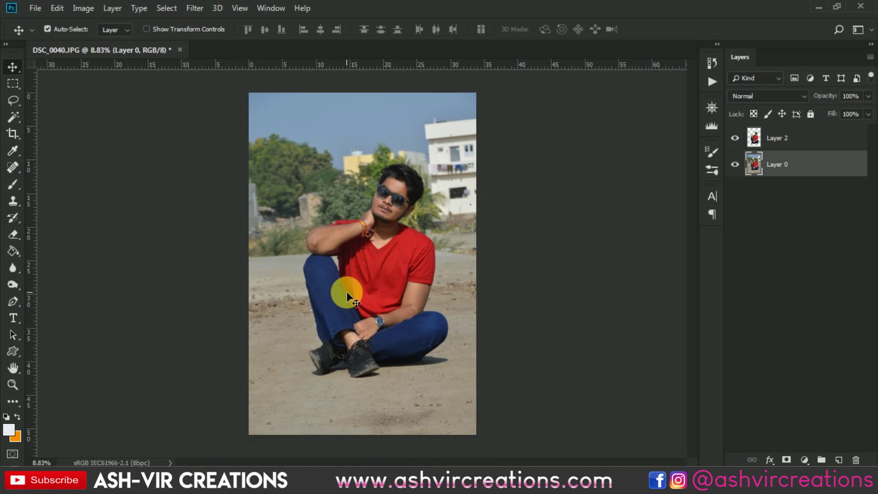
{"action": "left_click", "coordinate": [18, 114]}
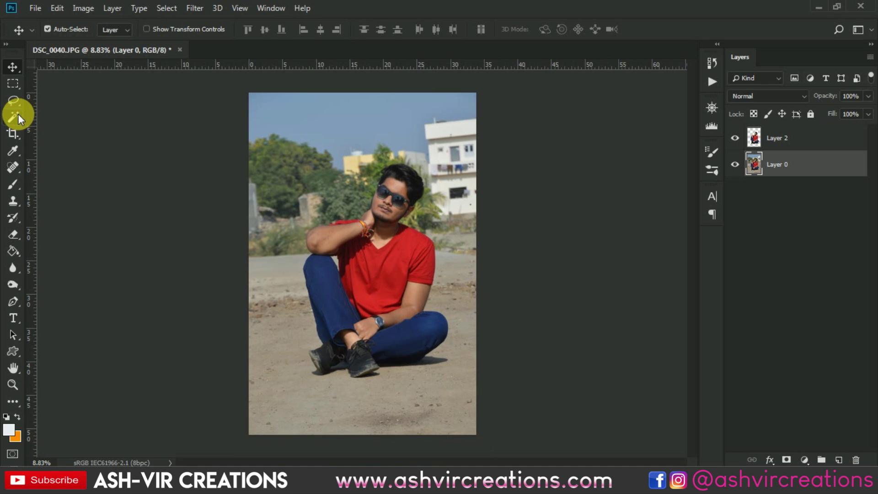
{"action": "left_click", "coordinate": [45, 114]}
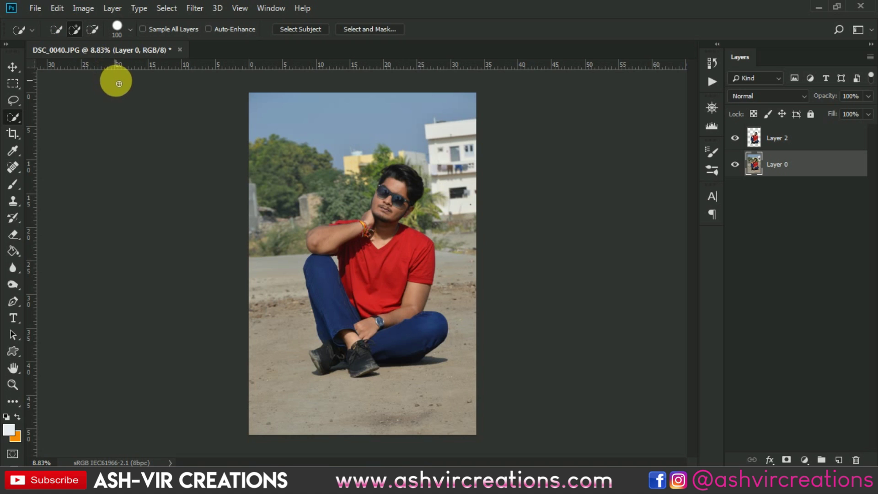
{"action": "mouse_move", "coordinate": [382, 249]}
{"action": "left_mouse_down"}
{"action": "mouse_move", "coordinate": [345, 246]}
{"action": "mouse_move", "coordinate": [335, 268]}
{"action": "mouse_move", "coordinate": [366, 337]}
{"action": "mouse_move", "coordinate": [397, 344]}
{"action": "mouse_move", "coordinate": [389, 314]}
{"action": "mouse_move", "coordinate": [392, 189]}
{"action": "mouse_move", "coordinate": [377, 227]}
{"action": "mouse_move", "coordinate": [362, 229]}
{"action": "mouse_move", "coordinate": [391, 179]}
{"action": "mouse_move", "coordinate": [407, 192]}
{"action": "mouse_move", "coordinate": [366, 219]}
{"action": "left_mouse_up"}
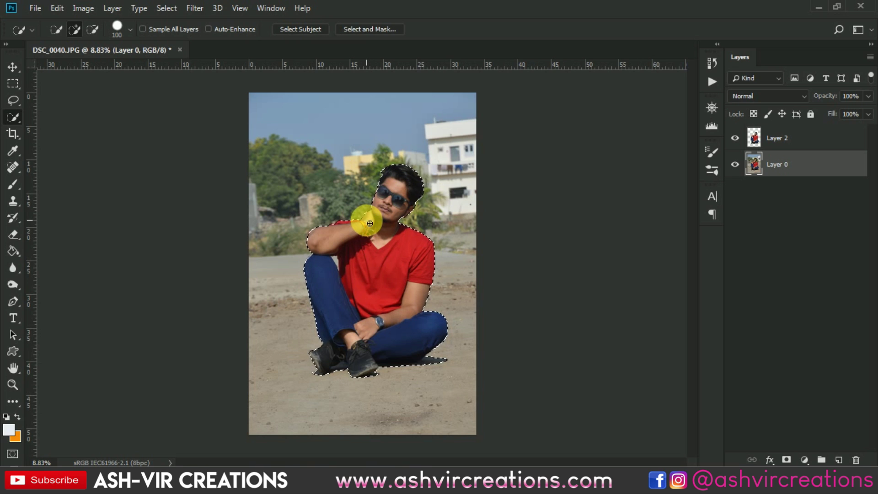
{"action": "right_click", "coordinate": [367, 222]}
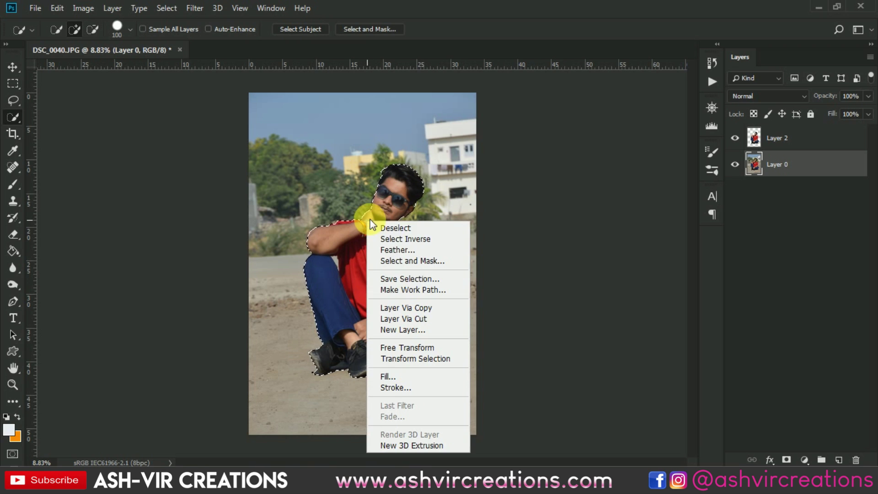
{"action": "left_click", "coordinate": [412, 307]}
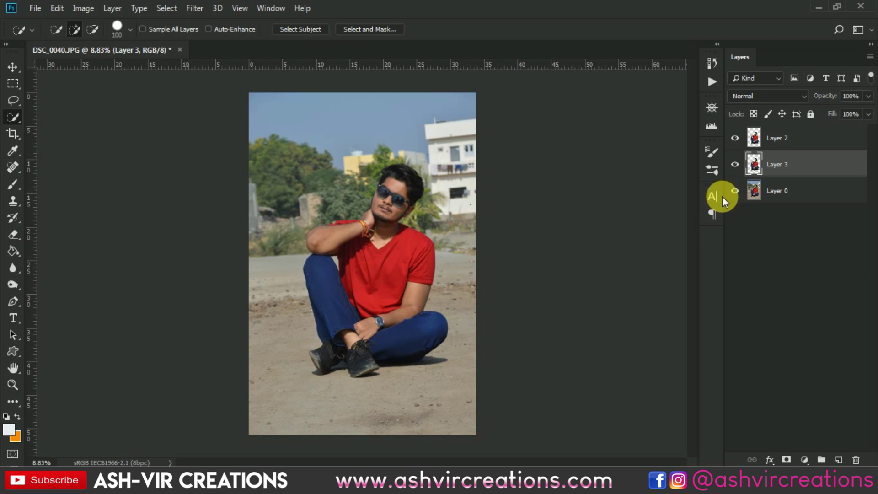
- Hide the original photo layer and delete the newly copied duplicate of the man's cutout
{"action": "left_click", "coordinate": [735, 190]}
{"action": "key", "text": "Delete"}
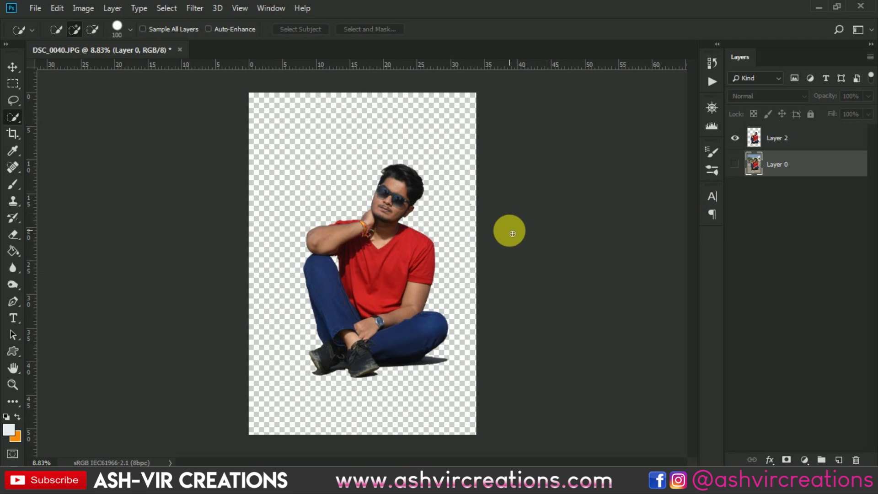
- Open the bridge.jpg image from the Desktop as a separate document
{"action": "key", "text": "v"}
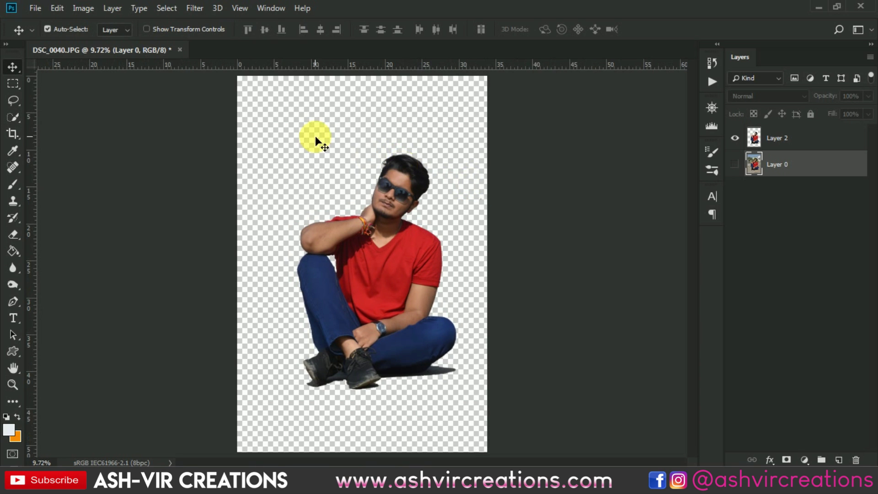
{"action": "left_click", "coordinate": [34, 8]}
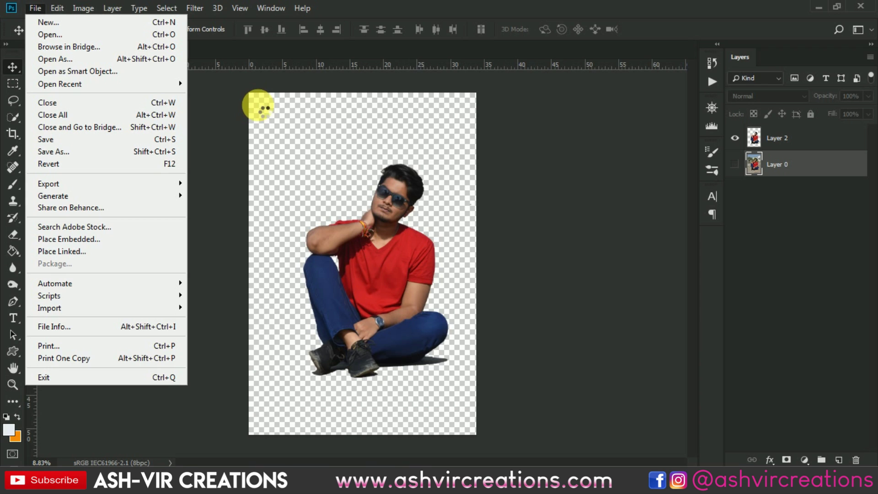
{"action": "key", "text": "ctrl+o"}
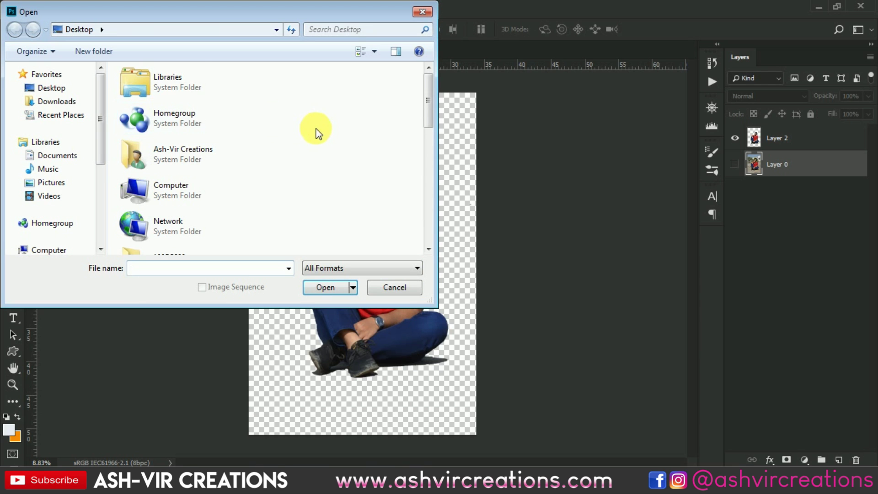
{"action": "scroll", "coordinate": [317, 131], "scroll_direction": "down", "scroll_amount": 2}
{"action": "scroll", "coordinate": [277, 192], "scroll_direction": "down", "scroll_amount": 3}
{"action": "double_click", "coordinate": [195, 192]}
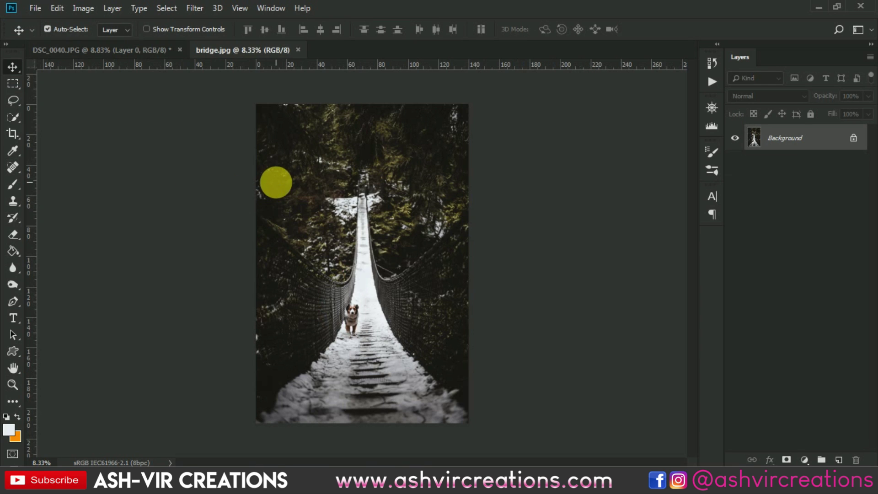
- Copy the whole bridge image into DSC_0040.JPG beneath the man's cutout and shift it towards the canvas centre
{"action": "scroll", "coordinate": [353, 192], "scroll_direction": "down", "scroll_amount": 1}
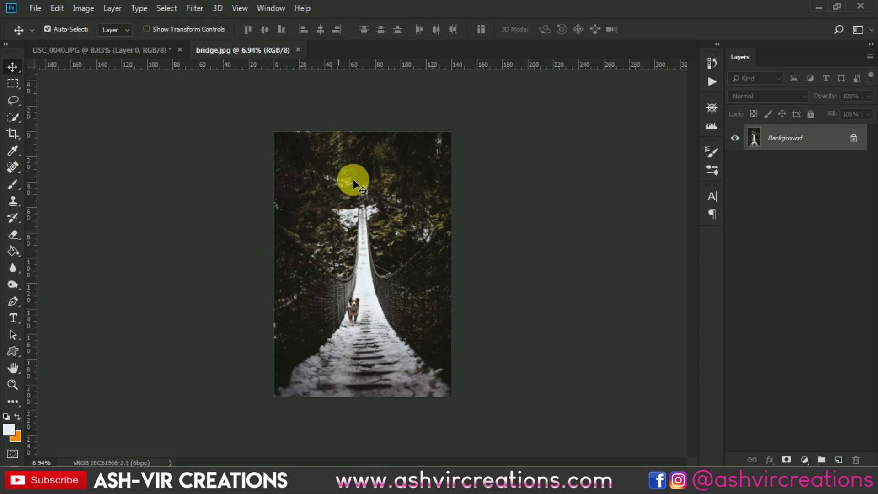
{"action": "left_click", "coordinate": [165, 52]}
{"action": "key", "text": "ctrl+v"}
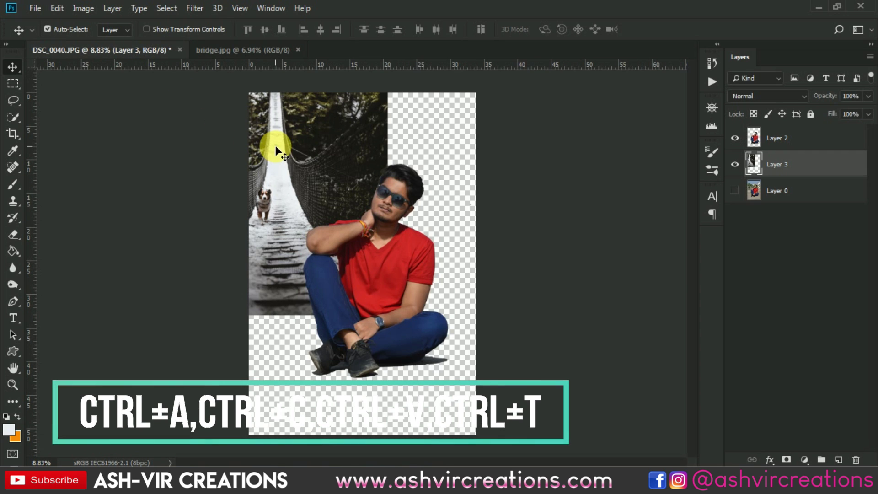
{"action": "left_click_drag", "start_coordinate": [279, 147], "coordinate": [327, 162]}
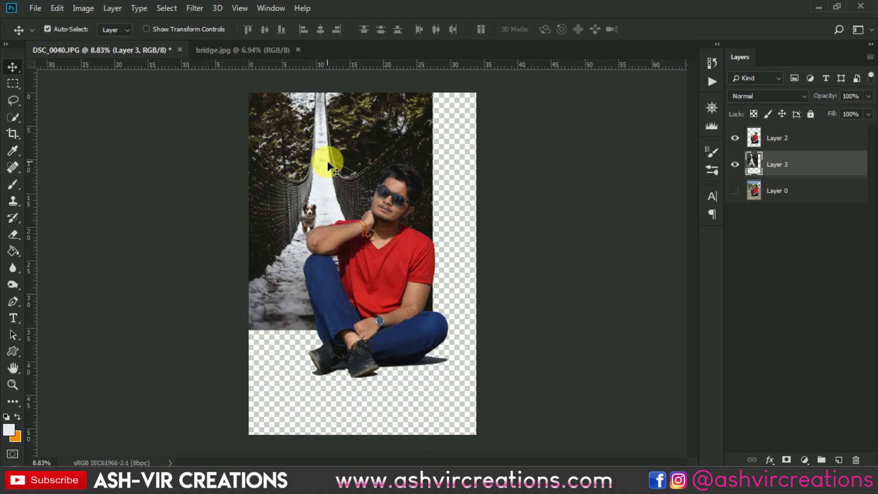
- Scale the bridge layer to 199.55% with Free Transform and position it to fill the canvas behind the man
{"action": "key", "text": "ctrl+minus"}
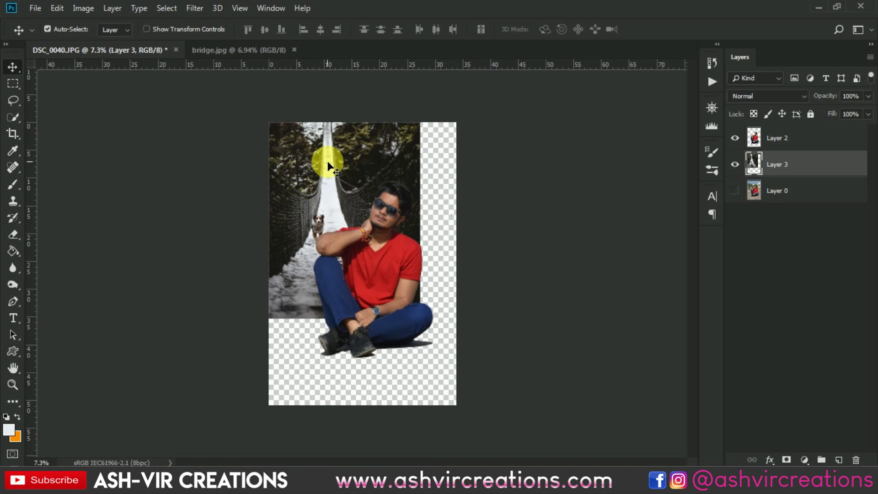
{"action": "key", "text": "ctrl"}
{"action": "key", "text": "ctrl+t"}
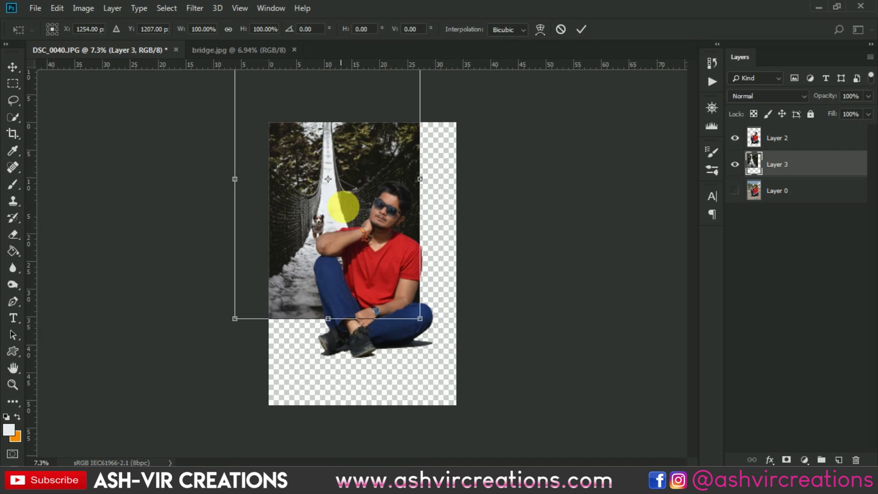
{"action": "left_click_drag", "start_coordinate": [419, 318], "coordinate": [572, 415]}
{"action": "left_click_drag", "start_coordinate": [446, 272], "coordinate": [449, 284]}
{"action": "scroll", "coordinate": [387, 258], "scroll_direction": "up", "scroll_amount": 3}
{"action": "scroll", "coordinate": [449, 284], "scroll_direction": "down", "scroll_amount": 2}
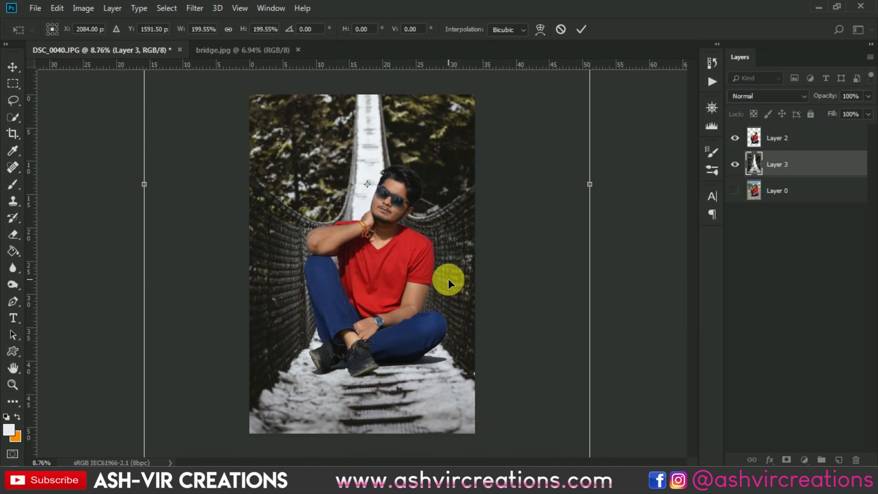
- Fine-tune the bridge background slightly up and to the right behind the man, and apply the transform
{"action": "scroll", "coordinate": [424, 284], "scroll_direction": "up", "scroll_amount": 2}
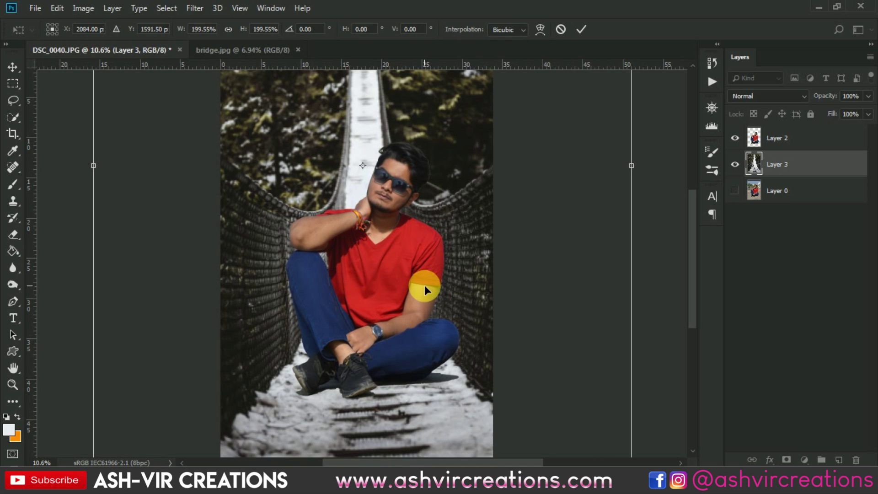
{"action": "scroll", "coordinate": [425, 284], "scroll_direction": "up", "scroll_amount": 2}
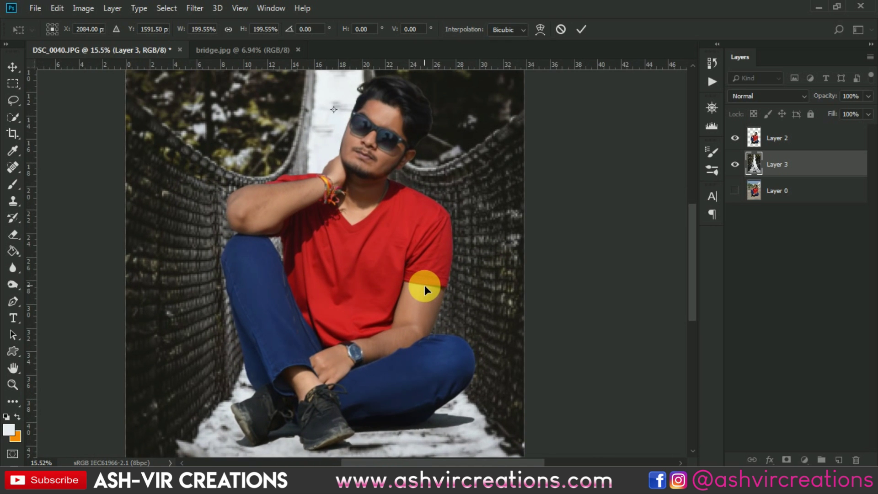
{"action": "scroll", "coordinate": [425, 285], "scroll_direction": "down", "scroll_amount": 2}
{"action": "mouse_move", "coordinate": [442, 284]}
{"action": "left_mouse_down"}
{"action": "mouse_move", "coordinate": [397, 241]}
{"action": "mouse_move", "coordinate": [408, 269]}
{"action": "mouse_move", "coordinate": [441, 285]}
{"action": "mouse_move", "coordinate": [446, 275]}
{"action": "left_mouse_up"}
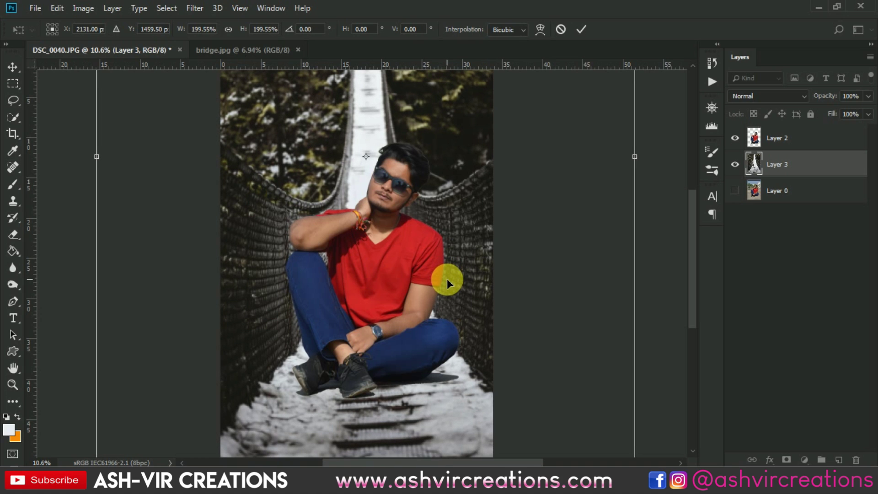
{"action": "key", "text": "Return"}
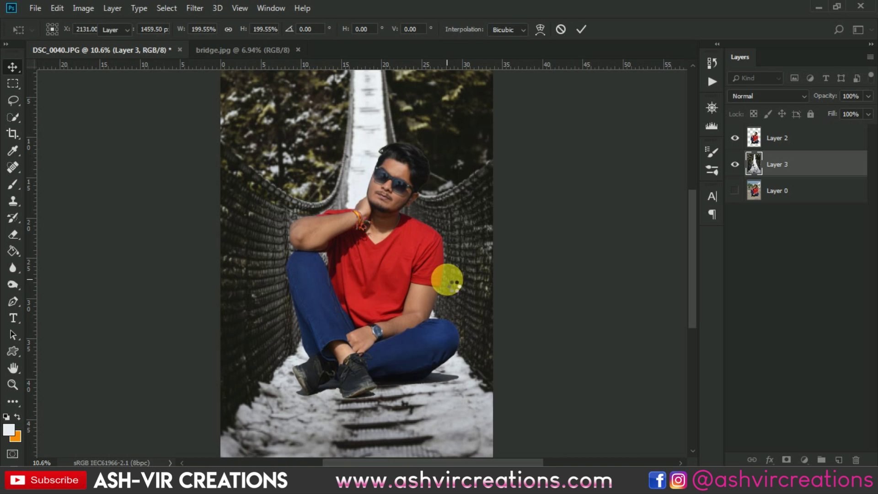
- Make the man's cutout layer, Layer 2, active for editing around his head
{"action": "scroll", "coordinate": [412, 165], "scroll_direction": "up", "scroll_amount": 8}
{"action": "right_click", "coordinate": [432, 162]}
{"action": "left_click", "coordinate": [446, 171]}
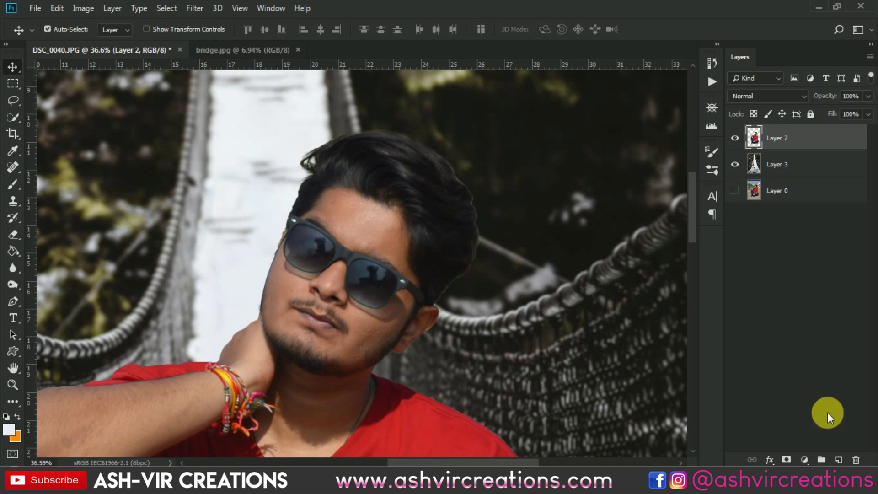
- Prepare the Burn tool with a brush size of 150 for darkening the hair edges
{"action": "left_click", "coordinate": [14, 267]}
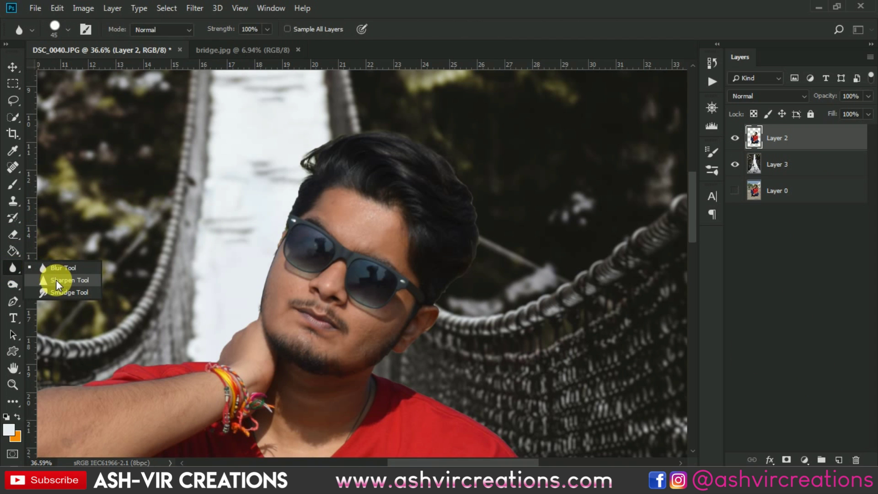
{"action": "right_click", "coordinate": [15, 283]}
{"action": "left_click", "coordinate": [53, 292]}
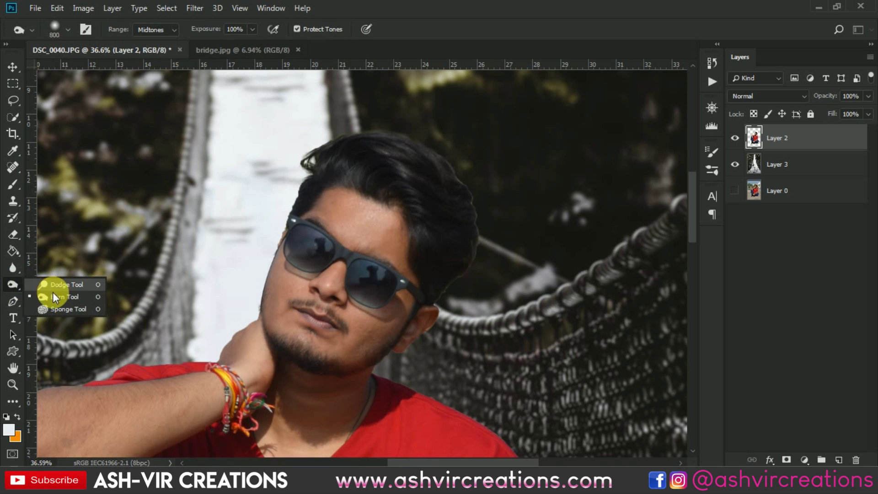
{"action": "scroll", "coordinate": [446, 166], "scroll_direction": "up", "scroll_amount": 2}
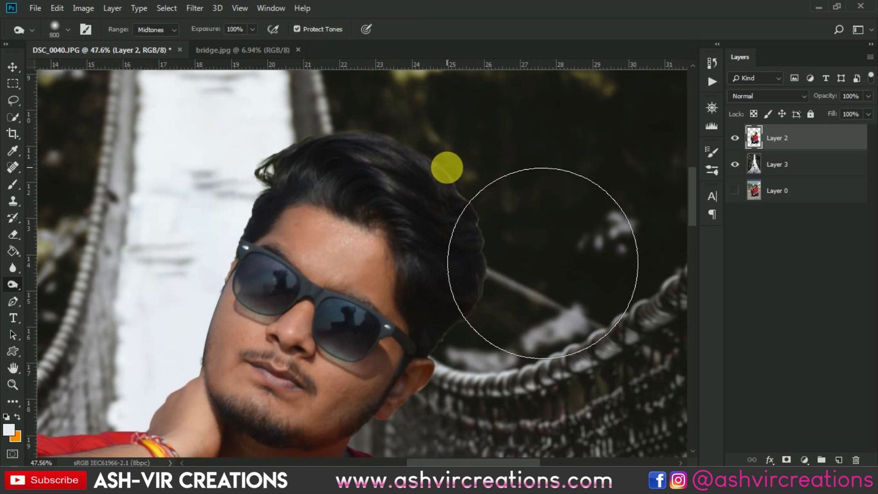
{"action": "key", "text": "bracketleft"}
{"action": "key", "text": "bracketleft"}
{"action": "key", "text": "bracketleft"}
{"action": "key", "text": "bracketleft"}
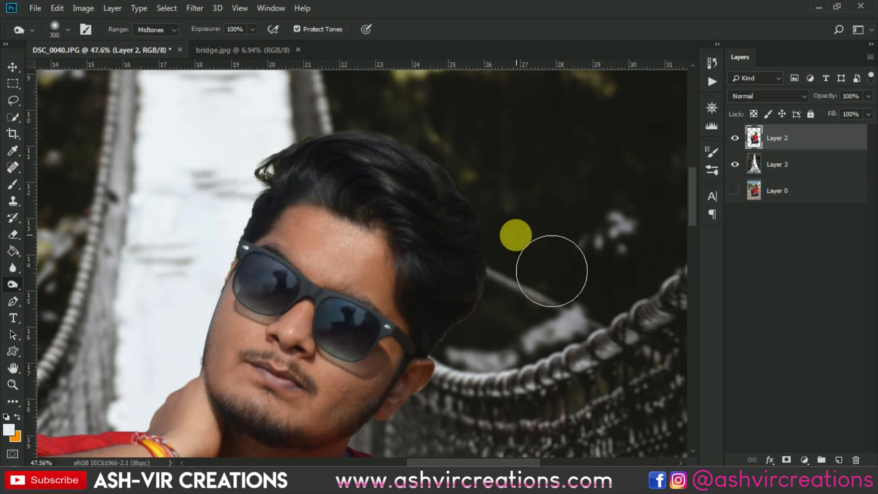
{"action": "scroll", "coordinate": [514, 235], "scroll_direction": "up", "scroll_amount": 2}
{"action": "key", "text": "bracketleft"}
{"action": "key", "text": "bracketleft"}
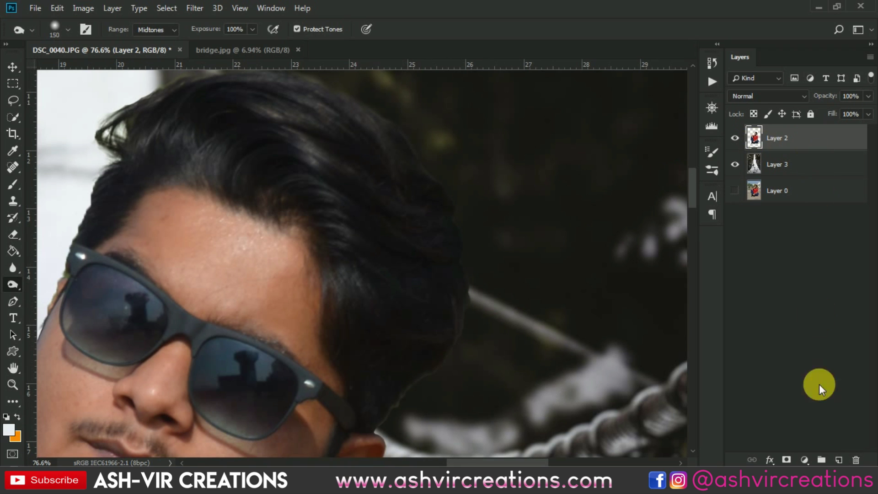
- Add a new empty layer above the man's cutout and clip it to Layer 2
{"action": "left_click", "coordinate": [839, 459]}
{"action": "right_click", "coordinate": [837, 134]}
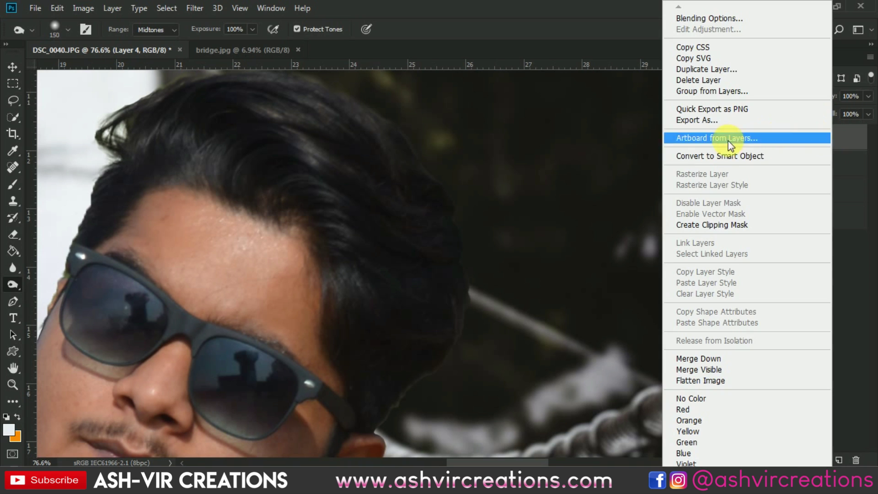
{"action": "left_click", "coordinate": [718, 222]}
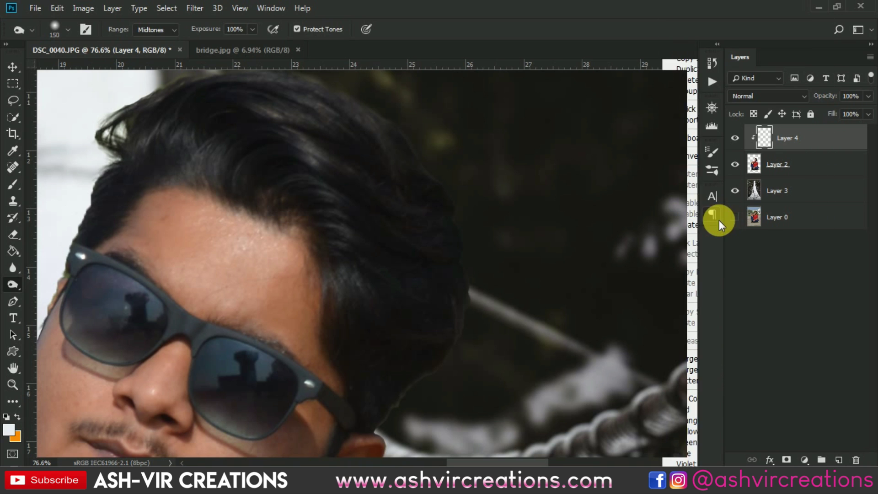
- Sample the dark hair colour and paint over the light fringe along the back edge of the hair with a soft 127 brush
{"action": "left_click", "coordinate": [13, 184]}
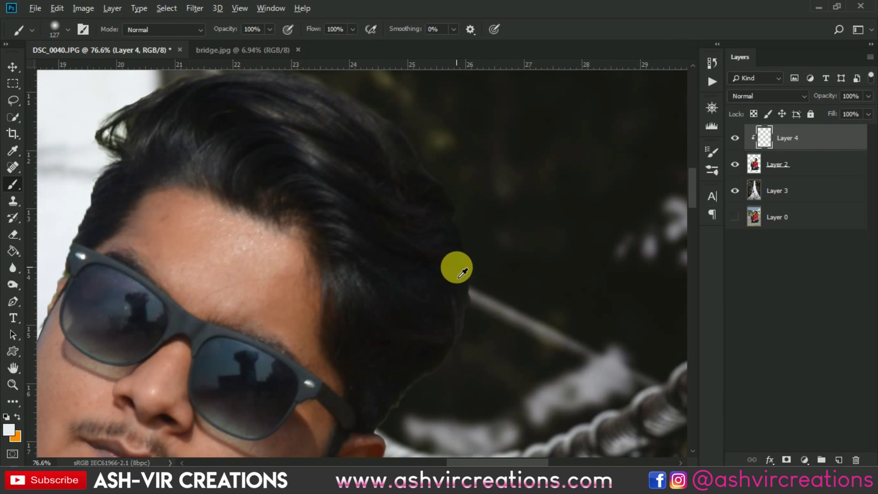
{"action": "left_click", "coordinate": [454, 266]}
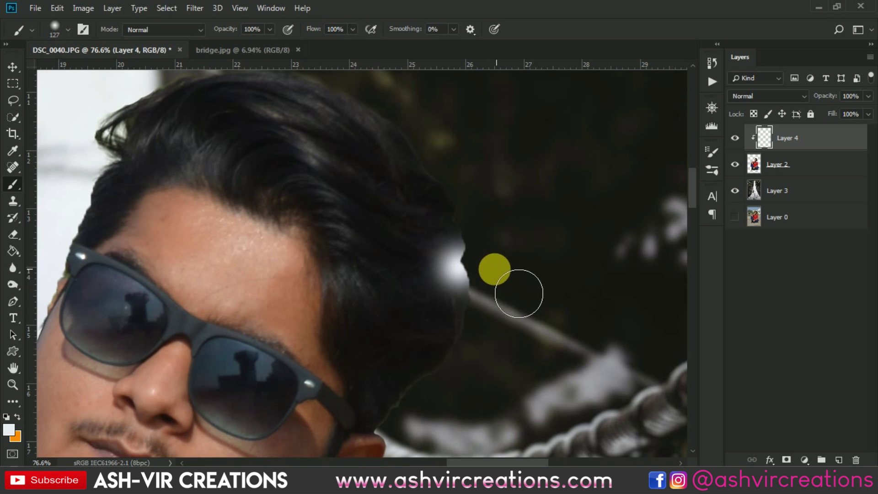
{"action": "key", "text": "ctrl+alt+z"}
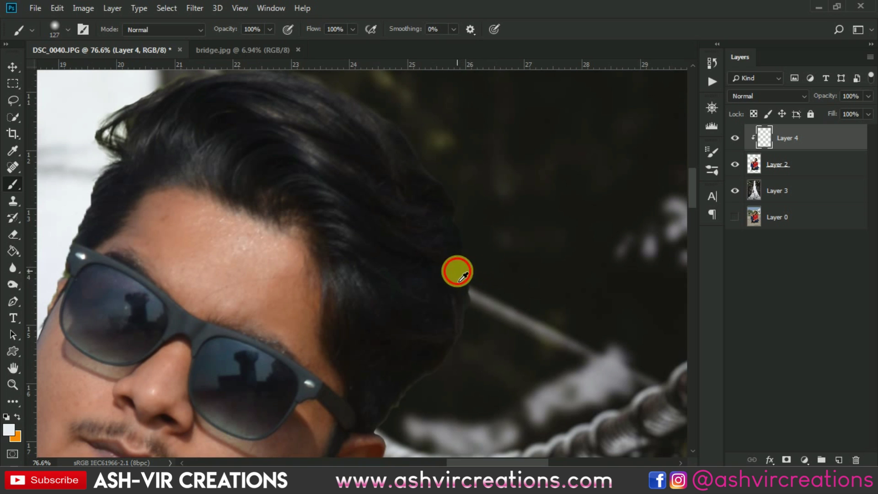
{"action": "mouse_move", "coordinate": [472, 280]}
{"action": "left_mouse_down"}
{"action": "mouse_move", "coordinate": [476, 319]}
{"action": "mouse_move", "coordinate": [466, 341]}
{"action": "mouse_move", "coordinate": [441, 385]}
{"action": "mouse_move", "coordinate": [400, 417]}
{"action": "left_mouse_up"}
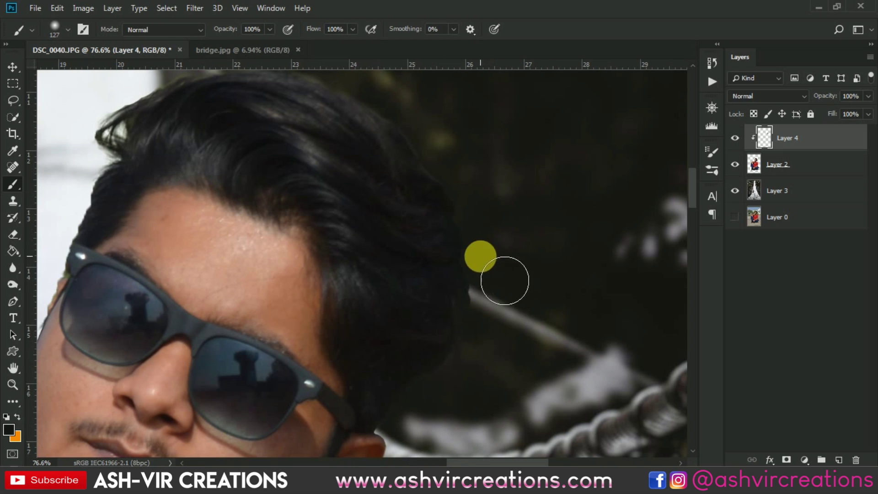
- Paint the sampled dark colour over the light fringe along the top and front edges of the hair
{"action": "key", "text": "space"}
{"action": "mouse_move", "coordinate": [491, 201]}
{"action": "left_mouse_down"}
{"action": "mouse_move", "coordinate": [563, 276]}
{"action": "mouse_move", "coordinate": [560, 296]}
{"action": "left_mouse_up"}
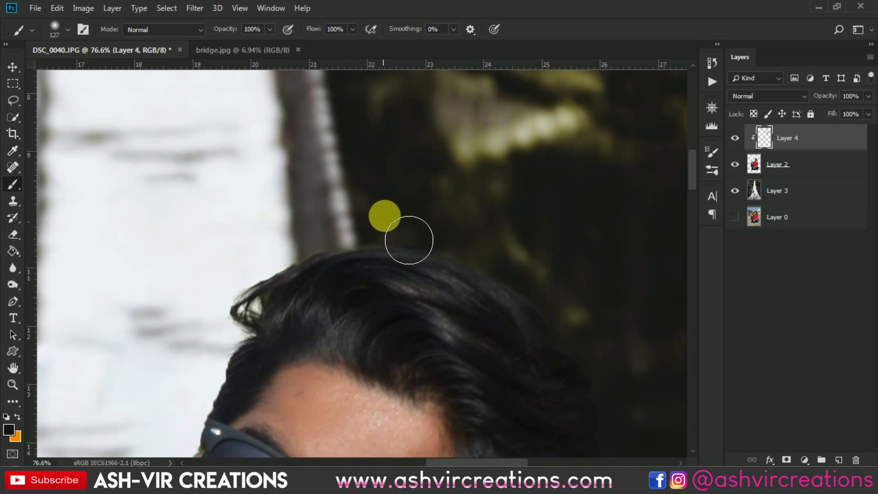
{"action": "mouse_move", "coordinate": [227, 309]}
{"action": "left_mouse_down"}
{"action": "mouse_move", "coordinate": [243, 336]}
{"action": "mouse_move", "coordinate": [271, 305]}
{"action": "left_mouse_up"}
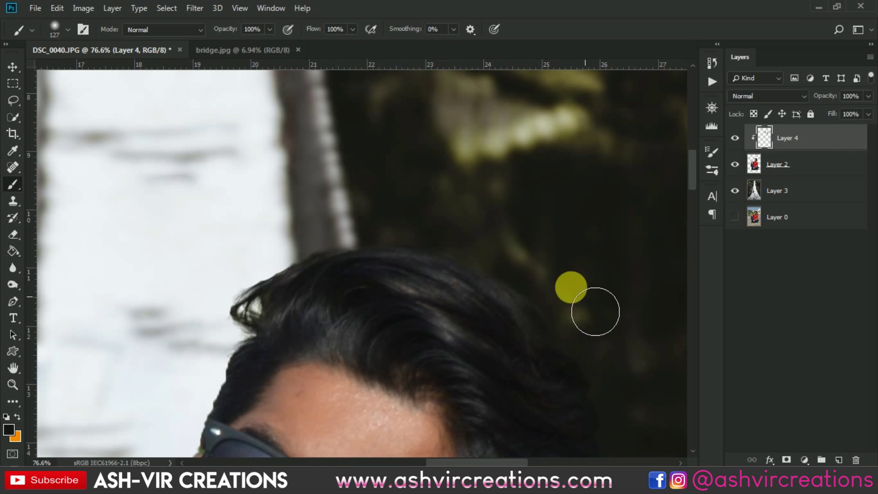
- Merge the painted hair layer, Layer 4, with the man's cutout on Layer 2 into a single layer
{"action": "scroll", "coordinate": [610, 327], "scroll_direction": "down", "scroll_amount": 3}
{"action": "left_click_drag", "start_coordinate": [610, 327], "coordinate": [517, 212]}
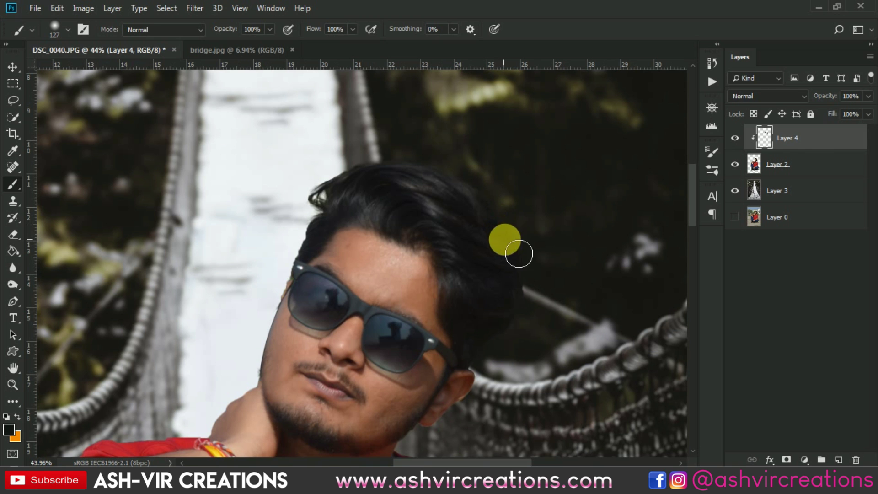
{"action": "scroll", "coordinate": [504, 352], "scroll_direction": "up", "scroll_amount": 2}
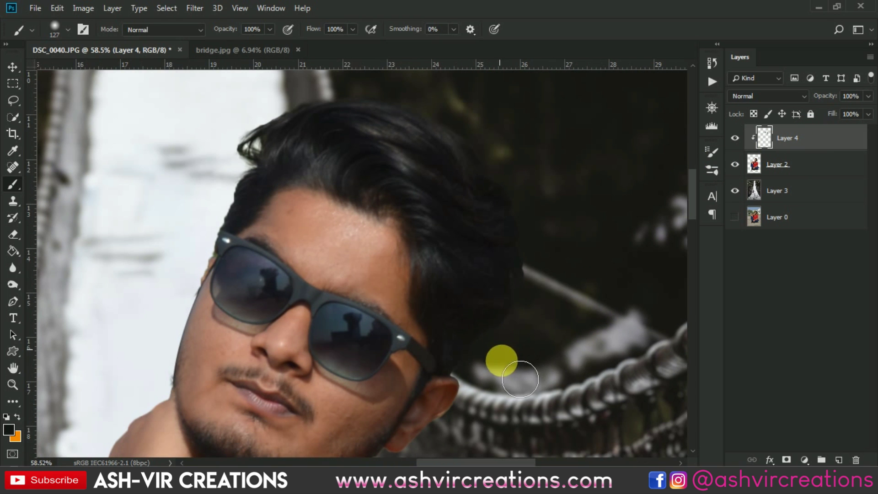
{"action": "left_click", "coordinate": [804, 164]}
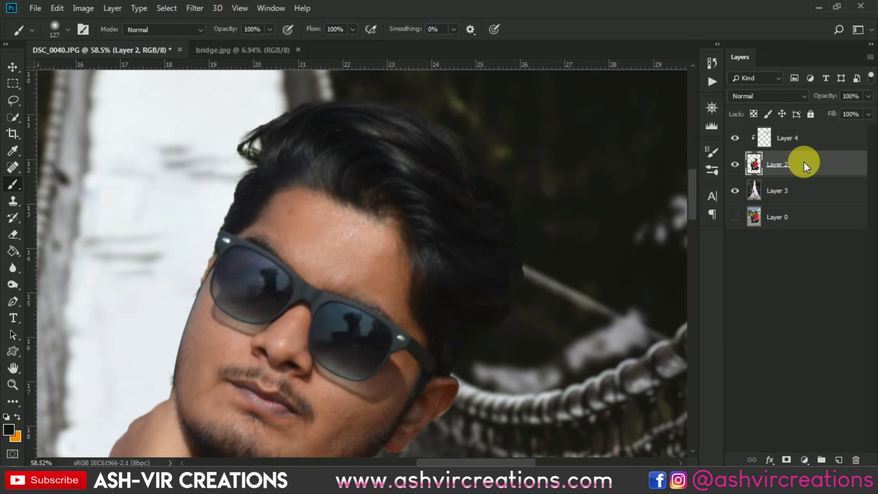
{"action": "left_click", "coordinate": [813, 147], "text": "shift"}
{"action": "right_click", "coordinate": [814, 147]}
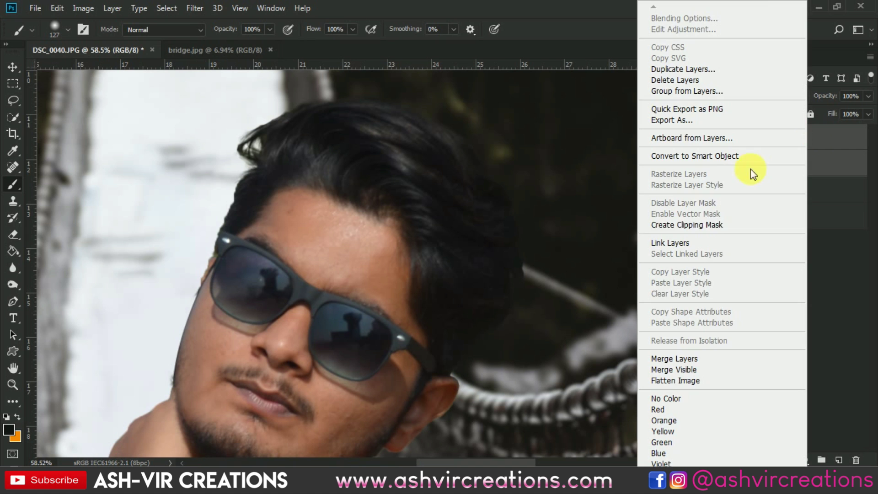
{"action": "left_click", "coordinate": [668, 360]}
{"action": "key", "text": "v"}
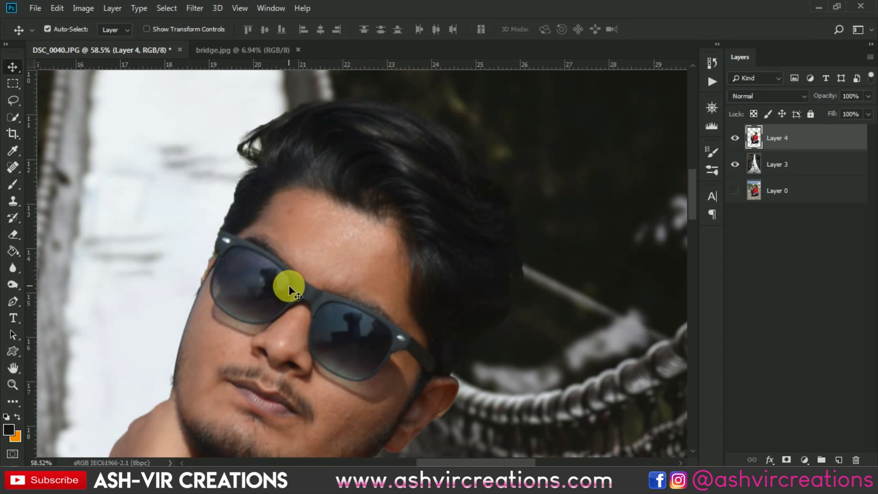
- Open the merged cutout layer in the Liquify filter, with the man's head in view
{"action": "scroll", "coordinate": [352, 196], "scroll_direction": "down", "scroll_amount": 2}
{"action": "scroll", "coordinate": [356, 204], "scroll_direction": "down", "scroll_amount": 2}
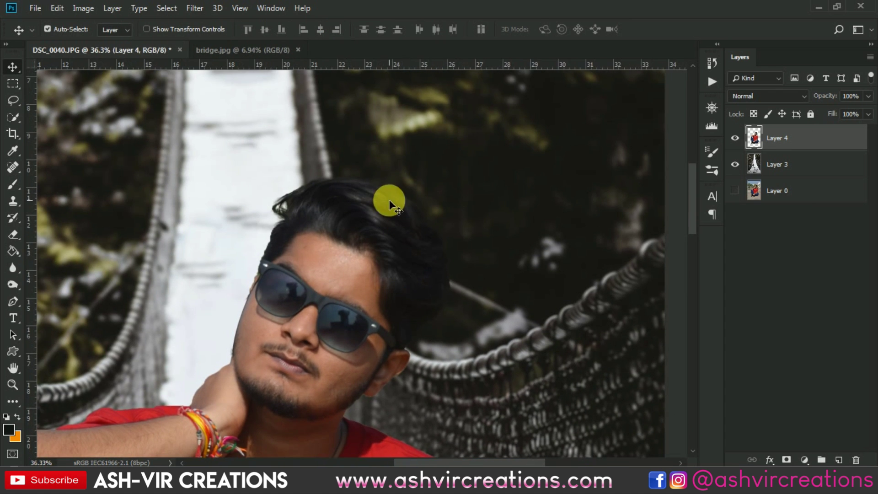
{"action": "scroll", "coordinate": [339, 201], "scroll_direction": "up", "scroll_amount": 4}
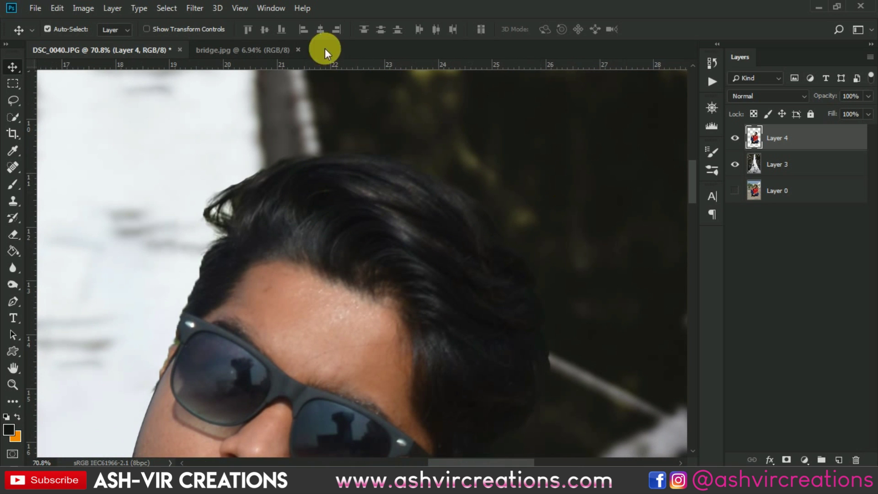
{"action": "left_click", "coordinate": [195, 8]}
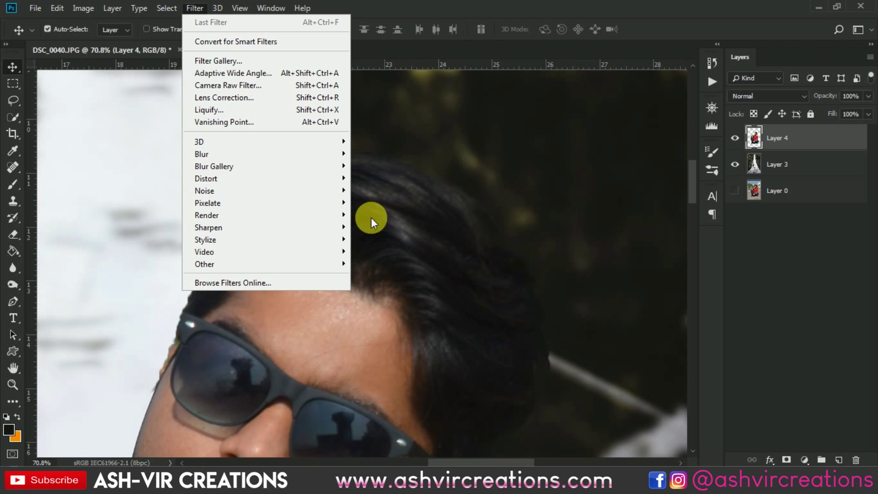
{"action": "left_click", "coordinate": [270, 109]}
{"action": "scroll", "coordinate": [339, 108], "scroll_direction": "up", "scroll_amount": 2}
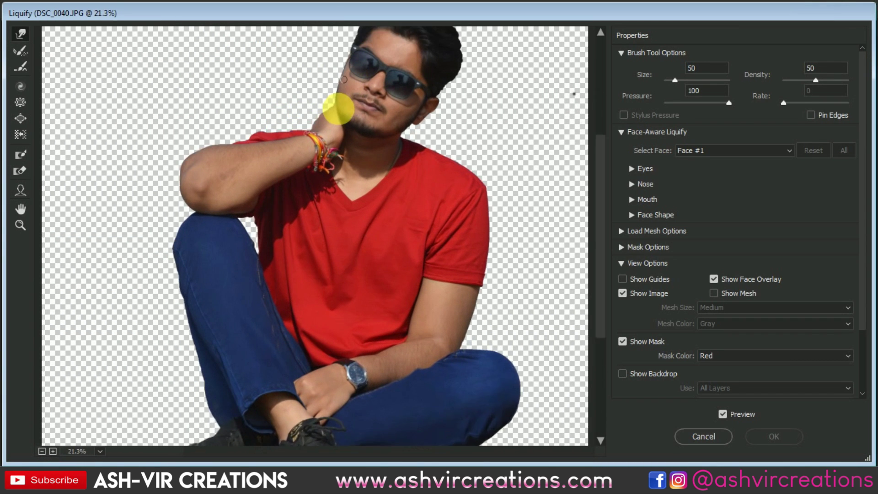
{"action": "scroll", "coordinate": [402, 281], "scroll_direction": "up", "scroll_amount": 5}
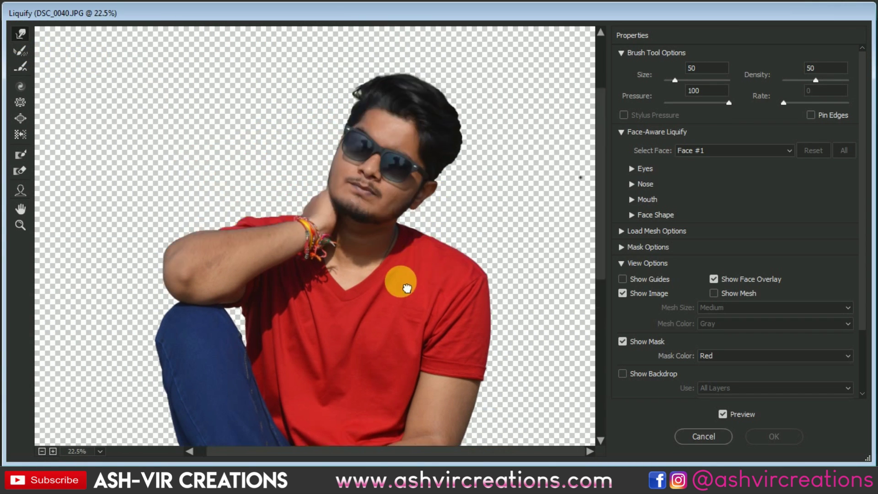
{"action": "scroll", "coordinate": [383, 211], "scroll_direction": "up", "scroll_amount": 2}
- Reshape the top of the hair with the Forward Warp tool, using brush sizes of 400 and 250
{"action": "key", "text": "bracketright"}
{"action": "key", "text": "bracketright"}
{"action": "key", "text": "bracketright"}
{"action": "key", "text": "bracketright"}
{"action": "key", "text": "bracketright"}
{"action": "key", "text": "bracketright"}
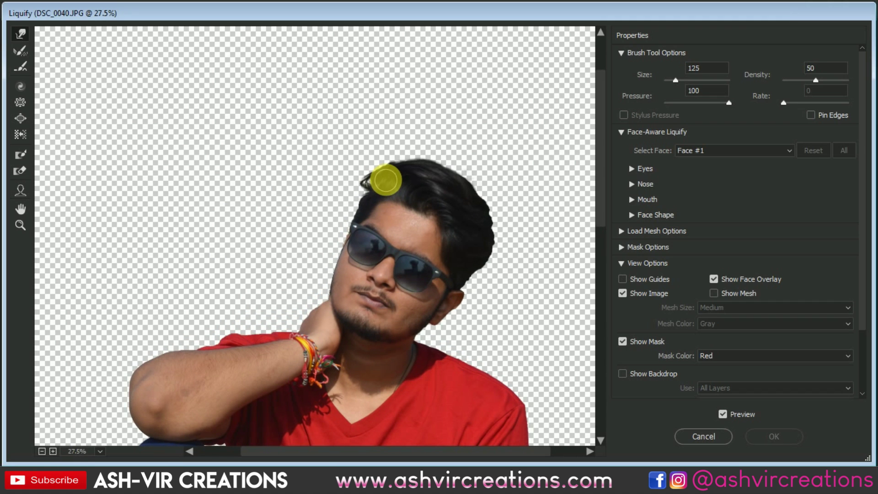
{"action": "left_click_drag", "start_coordinate": [679, 80], "coordinate": [685, 80]}
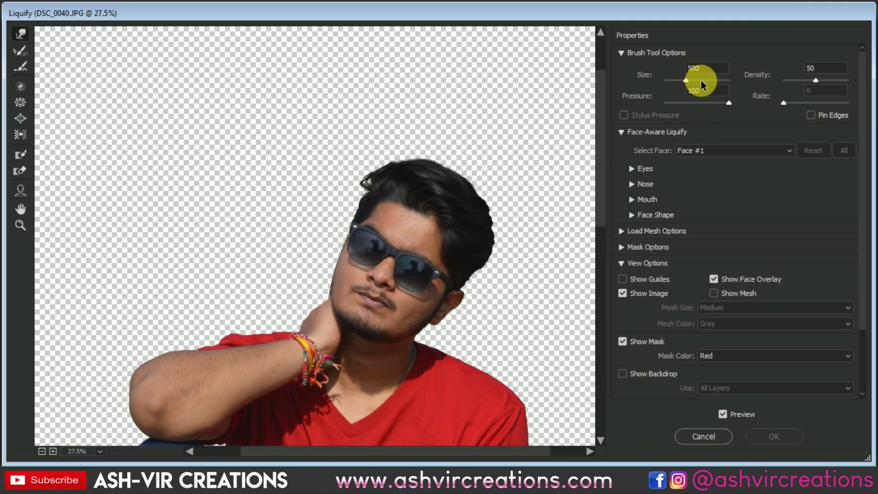
{"action": "key", "text": "bracketleft"}
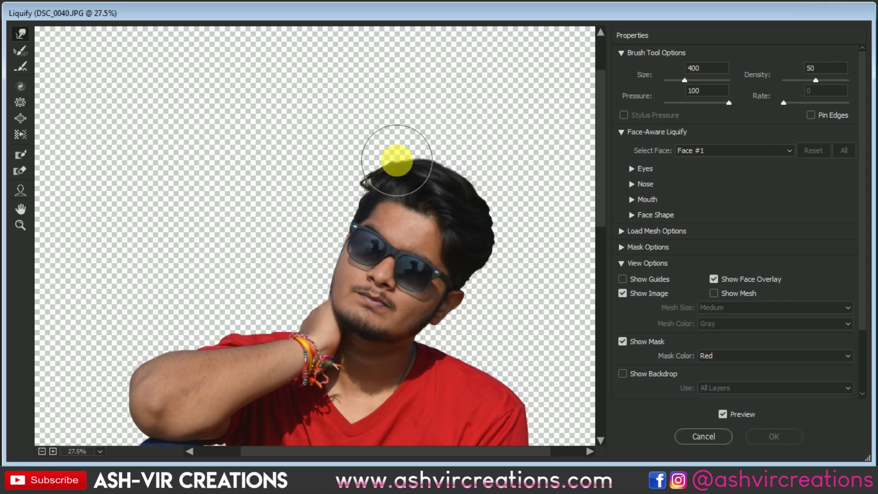
{"action": "mouse_move", "coordinate": [397, 153]}
{"action": "left_mouse_down"}
{"action": "mouse_move", "coordinate": [372, 157]}
{"action": "mouse_move", "coordinate": [460, 171]}
{"action": "mouse_move", "coordinate": [442, 172]}
{"action": "left_mouse_up"}
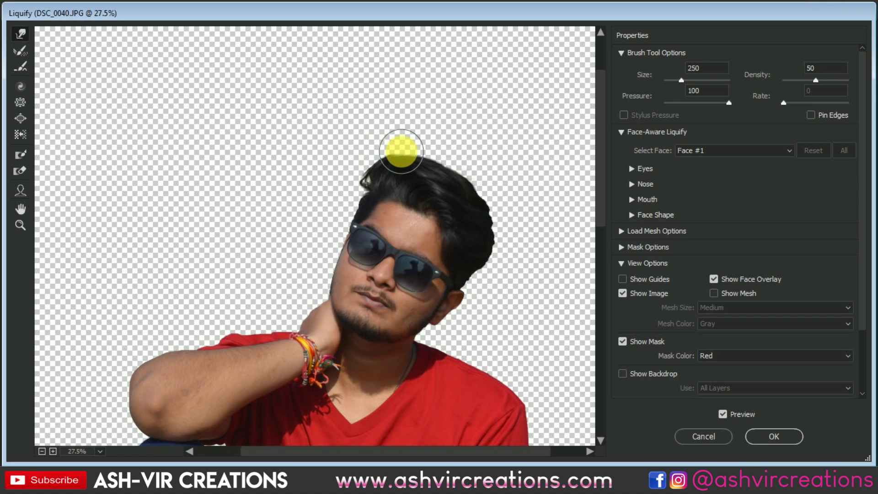
- Compare the warped hair with its original shape and apply the Liquify changes
{"action": "left_click", "coordinate": [723, 416]}
{"action": "left_click", "coordinate": [722, 416]}
{"action": "left_click", "coordinate": [723, 416]}
{"action": "left_click", "coordinate": [774, 436]}
- Examine the cutout's edges around the hair, arms, shirt and jeans against the bridge background
{"action": "scroll", "coordinate": [311, 153], "scroll_direction": "down", "scroll_amount": 5}
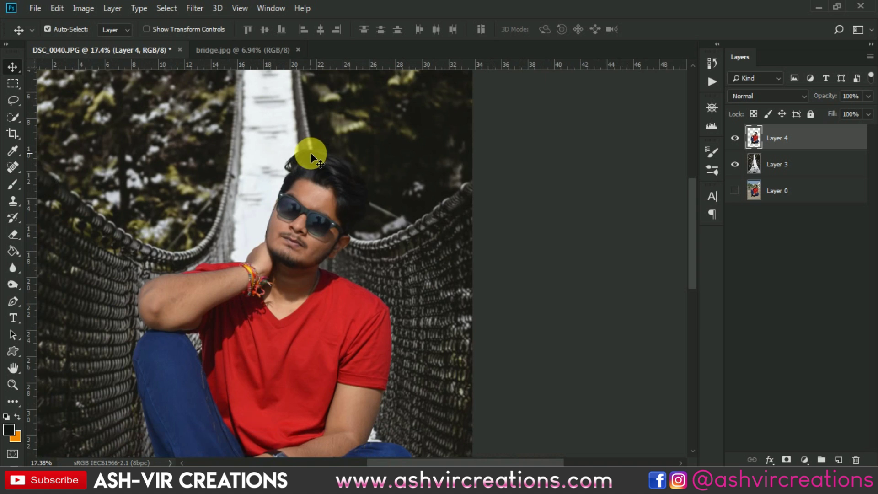
{"action": "scroll", "coordinate": [311, 152], "scroll_direction": "down", "scroll_amount": 2}
{"action": "scroll", "coordinate": [232, 295], "scroll_direction": "up", "scroll_amount": 2}
{"action": "scroll", "coordinate": [209, 305], "scroll_direction": "up", "scroll_amount": 3}
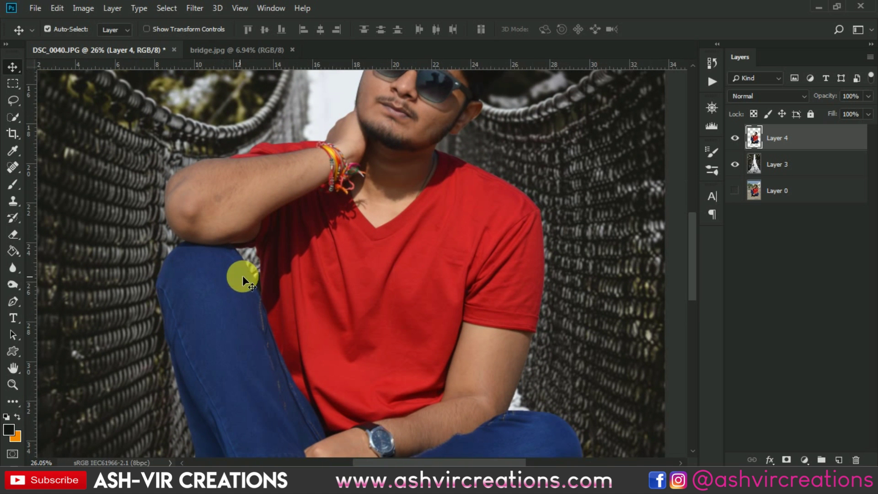
{"action": "scroll", "coordinate": [521, 231], "scroll_direction": "up", "scroll_amount": 4}
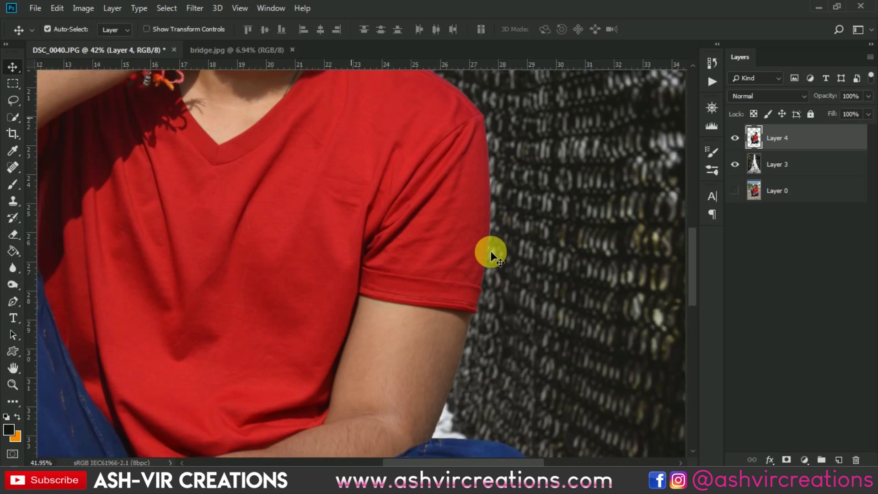
{"action": "scroll", "coordinate": [464, 231], "scroll_direction": "down", "scroll_amount": 4}
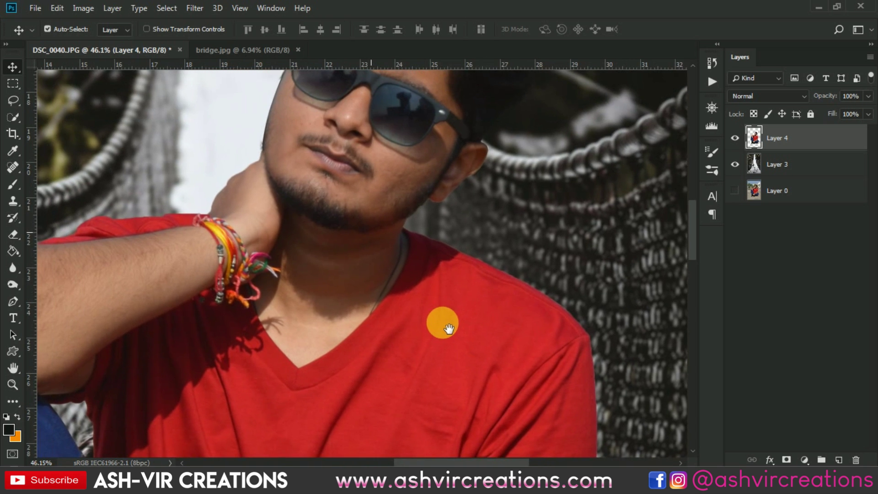
{"action": "scroll", "coordinate": [396, 231], "scroll_direction": "down", "scroll_amount": 2}
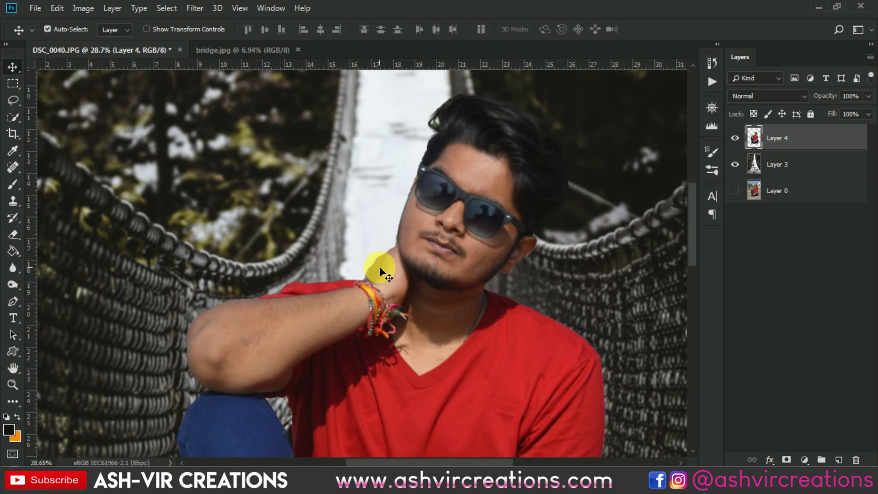
- Set up the Blur tool with a 45 px Hard Round brush at 100% strength for the cutout's edges
{"action": "left_click", "coordinate": [12, 269]}
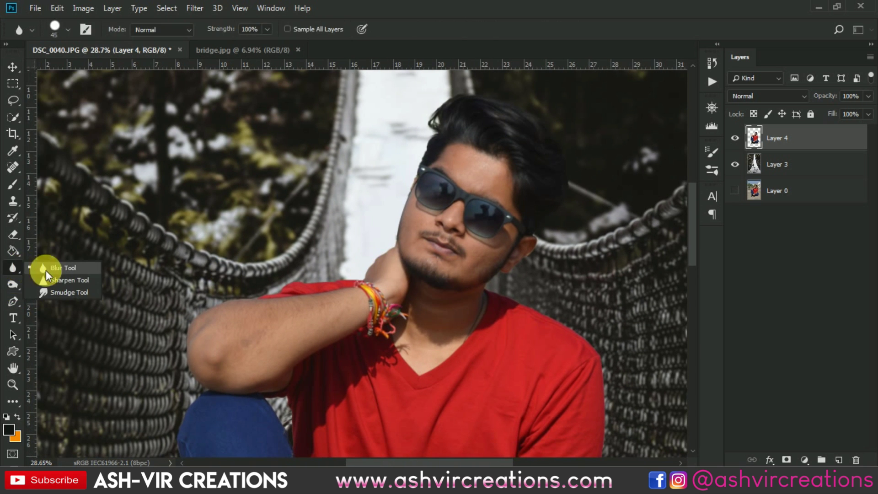
{"action": "left_click", "coordinate": [54, 270]}
{"action": "scroll", "coordinate": [247, 294], "scroll_direction": "up", "scroll_amount": 5}
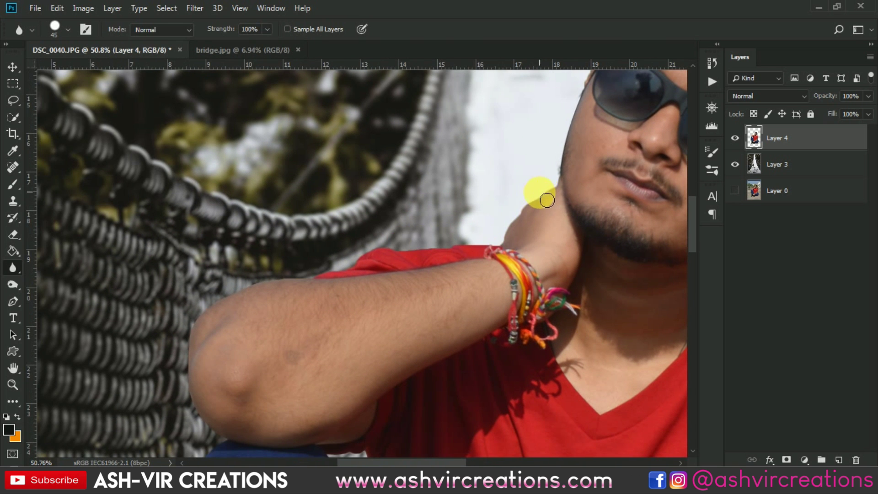
{"action": "scroll", "coordinate": [547, 200], "scroll_direction": "up", "scroll_amount": 2}
{"action": "scroll", "coordinate": [547, 199], "scroll_direction": "up", "scroll_amount": 1}
{"action": "right_click", "coordinate": [547, 201]}
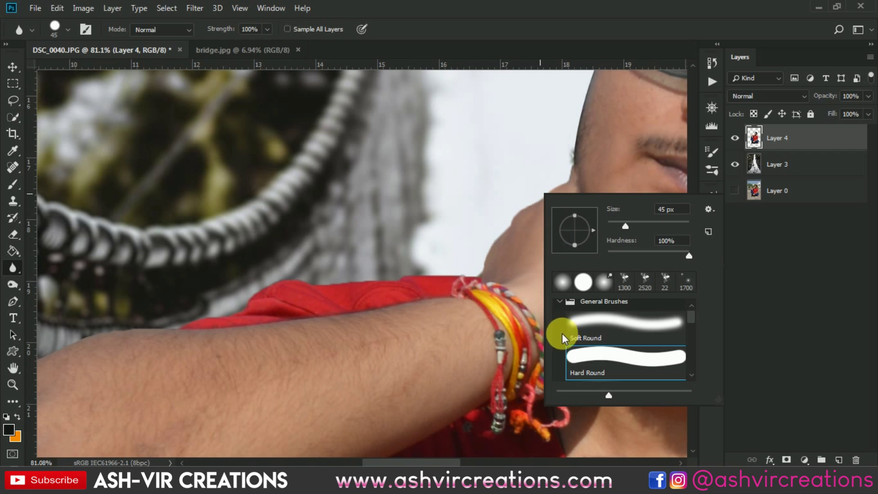
{"action": "double_click", "coordinate": [585, 365]}
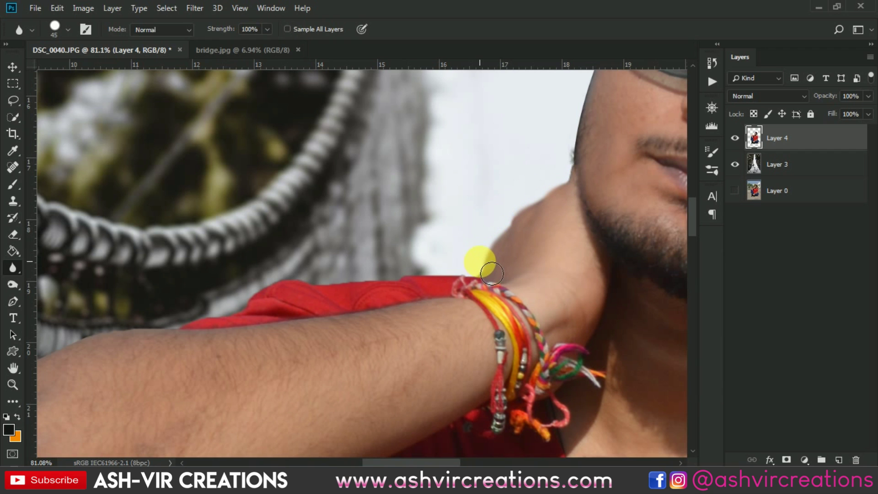
- Blur the hard cutout edges along the raised hand, forearm and red shirt
{"action": "mouse_move", "coordinate": [388, 286]}
{"action": "left_mouse_down"}
{"action": "mouse_move", "coordinate": [281, 294]}
{"action": "mouse_move", "coordinate": [213, 325]}
{"action": "mouse_move", "coordinate": [230, 298]}
{"action": "mouse_move", "coordinate": [406, 219]}
{"action": "mouse_move", "coordinate": [183, 330]}
{"action": "mouse_move", "coordinate": [288, 175]}
{"action": "mouse_move", "coordinate": [291, 192]}
{"action": "mouse_move", "coordinate": [245, 245]}
{"action": "mouse_move", "coordinate": [313, 399]}
{"action": "mouse_move", "coordinate": [299, 395]}
{"action": "mouse_move", "coordinate": [296, 362]}
{"action": "mouse_move", "coordinate": [416, 230]}
{"action": "mouse_move", "coordinate": [398, 275]}
{"action": "mouse_move", "coordinate": [340, 350]}
{"action": "mouse_move", "coordinate": [332, 401]}
{"action": "mouse_move", "coordinate": [356, 210]}
{"action": "mouse_move", "coordinate": [335, 274]}
{"action": "mouse_move", "coordinate": [340, 253]}
{"action": "mouse_move", "coordinate": [344, 338]}
{"action": "mouse_move", "coordinate": [348, 299]}
{"action": "mouse_move", "coordinate": [366, 386]}
{"action": "mouse_move", "coordinate": [363, 237]}
{"action": "mouse_move", "coordinate": [351, 252]}
{"action": "mouse_move", "coordinate": [361, 221]}
{"action": "mouse_move", "coordinate": [394, 368]}
{"action": "mouse_move", "coordinate": [397, 334]}
{"action": "mouse_move", "coordinate": [411, 401]}
{"action": "mouse_move", "coordinate": [417, 202]}
{"action": "mouse_move", "coordinate": [413, 286]}
{"action": "mouse_move", "coordinate": [432, 355]}
{"action": "mouse_move", "coordinate": [419, 227]}
{"action": "mouse_move", "coordinate": [448, 411]}
{"action": "mouse_move", "coordinate": [456, 392]}
{"action": "mouse_move", "coordinate": [406, 323]}
{"action": "left_mouse_up"}
{"action": "mouse_move", "coordinate": [431, 353]}
{"action": "left_mouse_down"}
{"action": "mouse_move", "coordinate": [438, 314]}
{"action": "mouse_move", "coordinate": [401, 256]}
{"action": "mouse_move", "coordinate": [284, 411]}
{"action": "left_mouse_up"}
{"action": "mouse_move", "coordinate": [297, 224]}
{"action": "left_mouse_down"}
{"action": "mouse_move", "coordinate": [308, 260]}
{"action": "mouse_move", "coordinate": [227, 186]}
{"action": "mouse_move", "coordinate": [283, 186]}
{"action": "mouse_move", "coordinate": [297, 303]}
{"action": "mouse_move", "coordinate": [245, 204]}
{"action": "left_mouse_up"}
{"action": "scroll", "coordinate": [302, 265], "scroll_direction": "up", "scroll_amount": 5}
{"action": "left_click_drag", "start_coordinate": [338, 179], "coordinate": [55, 292]}
{"action": "mouse_move", "coordinate": [405, 221]}
{"action": "left_mouse_down"}
{"action": "mouse_move", "coordinate": [328, 214]}
{"action": "mouse_move", "coordinate": [319, 189]}
{"action": "mouse_move", "coordinate": [352, 110]}
{"action": "mouse_move", "coordinate": [349, 130]}
{"action": "mouse_move", "coordinate": [302, 162]}
{"action": "mouse_move", "coordinate": [314, 176]}
{"action": "mouse_move", "coordinate": [504, 259]}
{"action": "mouse_move", "coordinate": [488, 251]}
{"action": "mouse_move", "coordinate": [587, 310]}
{"action": "mouse_move", "coordinate": [632, 364]}
{"action": "mouse_move", "coordinate": [477, 166]}
{"action": "mouse_move", "coordinate": [416, 109]}
{"action": "mouse_move", "coordinate": [426, 164]}
{"action": "mouse_move", "coordinate": [438, 170]}
{"action": "mouse_move", "coordinate": [456, 315]}
{"action": "mouse_move", "coordinate": [461, 178]}
{"action": "mouse_move", "coordinate": [452, 193]}
{"action": "mouse_move", "coordinate": [439, 361]}
{"action": "mouse_move", "coordinate": [440, 234]}
{"action": "mouse_move", "coordinate": [427, 268]}
{"action": "mouse_move", "coordinate": [428, 210]}
{"action": "mouse_move", "coordinate": [400, 367]}
{"action": "mouse_move", "coordinate": [426, 337]}
{"action": "mouse_move", "coordinate": [442, 207]}
{"action": "mouse_move", "coordinate": [355, 427]}
{"action": "mouse_move", "coordinate": [356, 395]}
{"action": "mouse_move", "coordinate": [451, 377]}
{"action": "mouse_move", "coordinate": [357, 273]}
{"action": "mouse_move", "coordinate": [313, 339]}
{"action": "mouse_move", "coordinate": [279, 342]}
{"action": "mouse_move", "coordinate": [394, 351]}
{"action": "mouse_move", "coordinate": [436, 375]}
{"action": "mouse_move", "coordinate": [470, 345]}
{"action": "mouse_move", "coordinate": [402, 217]}
{"action": "mouse_move", "coordinate": [392, 257]}
{"action": "mouse_move", "coordinate": [379, 241]}
{"action": "mouse_move", "coordinate": [403, 338]}
{"action": "mouse_move", "coordinate": [418, 218]}
{"action": "mouse_move", "coordinate": [391, 323]}
{"action": "mouse_move", "coordinate": [399, 268]}
{"action": "mouse_move", "coordinate": [321, 303]}
{"action": "mouse_move", "coordinate": [241, 377]}
{"action": "mouse_move", "coordinate": [268, 339]}
{"action": "mouse_move", "coordinate": [413, 255]}
{"action": "mouse_move", "coordinate": [544, 418]}
{"action": "mouse_move", "coordinate": [525, 427]}
{"action": "mouse_move", "coordinate": [415, 281]}
{"action": "mouse_move", "coordinate": [440, 319]}
{"action": "mouse_move", "coordinate": [411, 220]}
{"action": "mouse_move", "coordinate": [461, 402]}
{"action": "mouse_move", "coordinate": [388, 229]}
{"action": "mouse_move", "coordinate": [289, 157]}
{"action": "mouse_move", "coordinate": [323, 297]}
{"action": "mouse_move", "coordinate": [316, 131]}
{"action": "mouse_move", "coordinate": [335, 131]}
{"action": "mouse_move", "coordinate": [314, 172]}
{"action": "mouse_move", "coordinate": [333, 137]}
{"action": "mouse_move", "coordinate": [311, 230]}
{"action": "left_mouse_up"}
{"action": "mouse_move", "coordinate": [626, 287]}
{"action": "left_mouse_down"}
{"action": "mouse_move", "coordinate": [408, 214]}
{"action": "mouse_move", "coordinate": [539, 264]}
{"action": "mouse_move", "coordinate": [581, 234]}
{"action": "mouse_move", "coordinate": [556, 245]}
{"action": "mouse_move", "coordinate": [598, 183]}
{"action": "mouse_move", "coordinate": [578, 163]}
{"action": "mouse_move", "coordinate": [611, 159]}
{"action": "mouse_move", "coordinate": [594, 174]}
{"action": "mouse_move", "coordinate": [581, 256]}
{"action": "mouse_move", "coordinate": [552, 252]}
{"action": "mouse_move", "coordinate": [555, 292]}
{"action": "left_mouse_up"}
{"action": "scroll", "coordinate": [452, 273], "scroll_direction": "down", "scroll_amount": 1}
- Soften the cutout edges along the cheek, sunglasses, ear and back of the hair with the Blur tool
{"action": "scroll", "coordinate": [437, 257], "scroll_direction": "up", "scroll_amount": 5}
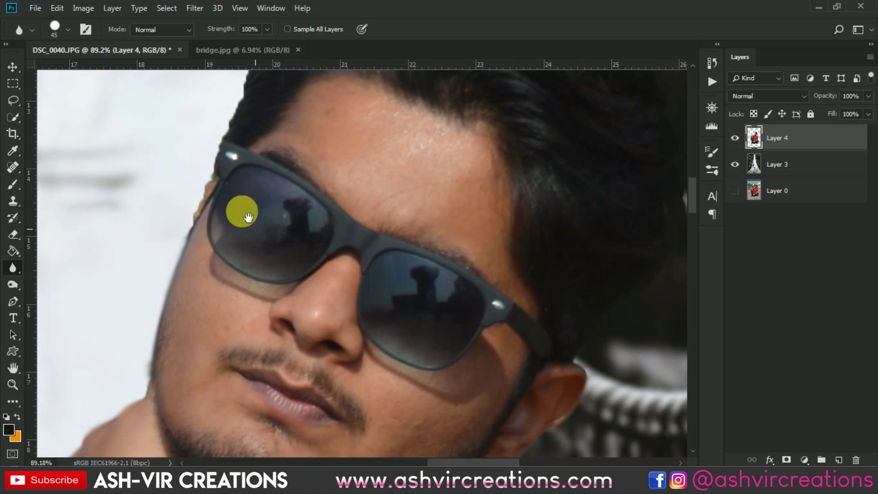
{"action": "scroll", "coordinate": [206, 183], "scroll_direction": "up", "scroll_amount": 4}
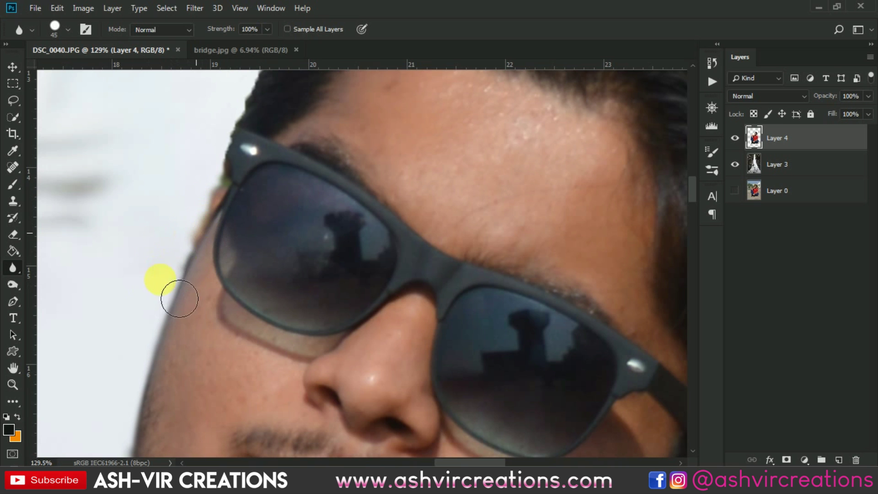
{"action": "scroll", "coordinate": [176, 287], "scroll_direction": "down", "scroll_amount": 4}
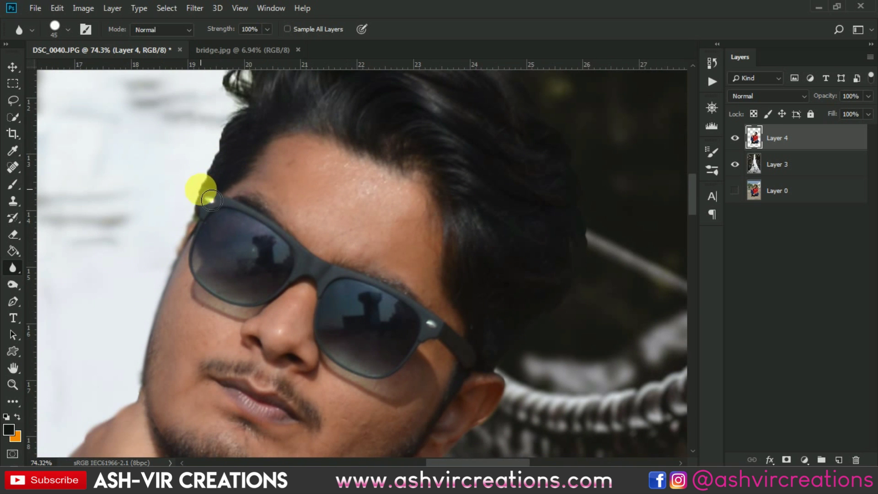
{"action": "left_click_drag", "start_coordinate": [529, 363], "coordinate": [460, 304]}
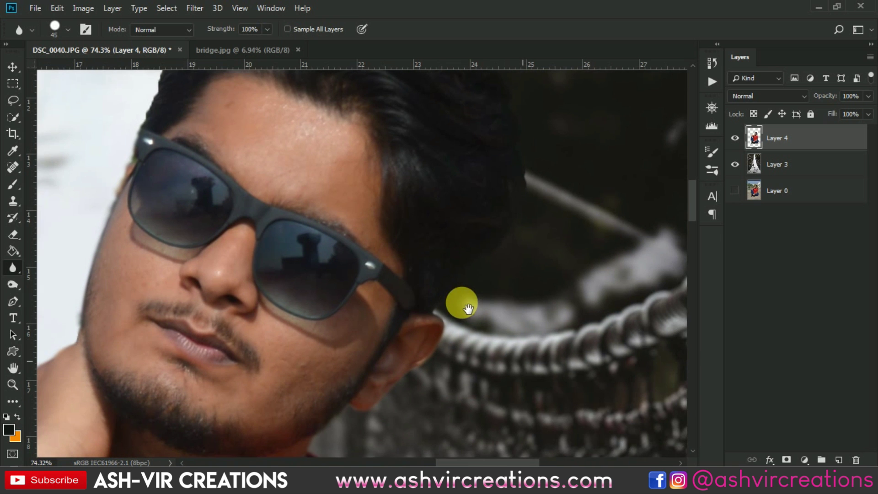
{"action": "left_click_drag", "start_coordinate": [466, 353], "coordinate": [501, 292]}
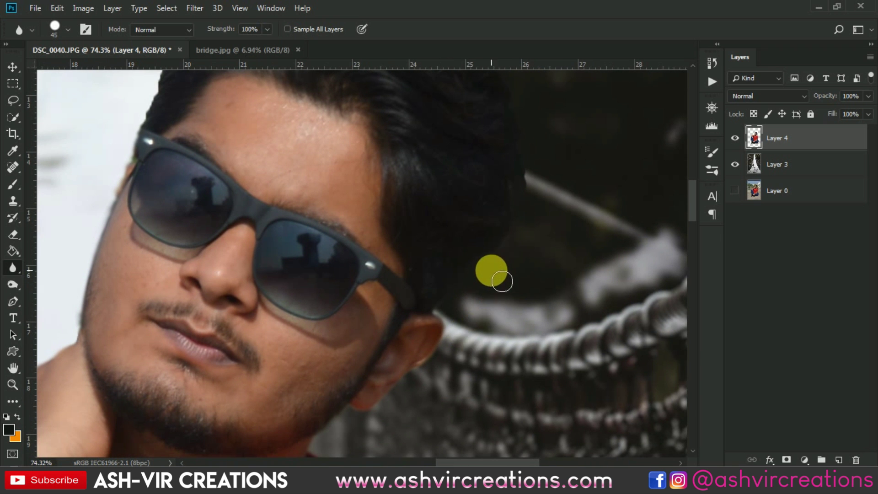
{"action": "scroll", "coordinate": [501, 279], "scroll_direction": "down", "scroll_amount": 3}
{"action": "scroll", "coordinate": [529, 241], "scroll_direction": "down", "scroll_amount": 4}
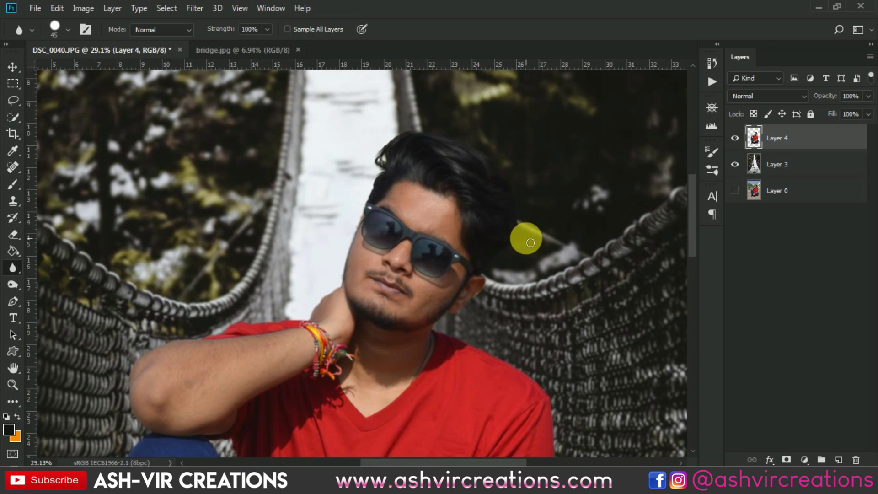
- Blur the cutout edge around the knee and underside of the bent leg in the blue jeans
{"action": "scroll", "coordinate": [337, 290], "scroll_direction": "down", "scroll_amount": 2}
{"action": "left_click_drag", "start_coordinate": [317, 333], "coordinate": [337, 133]}
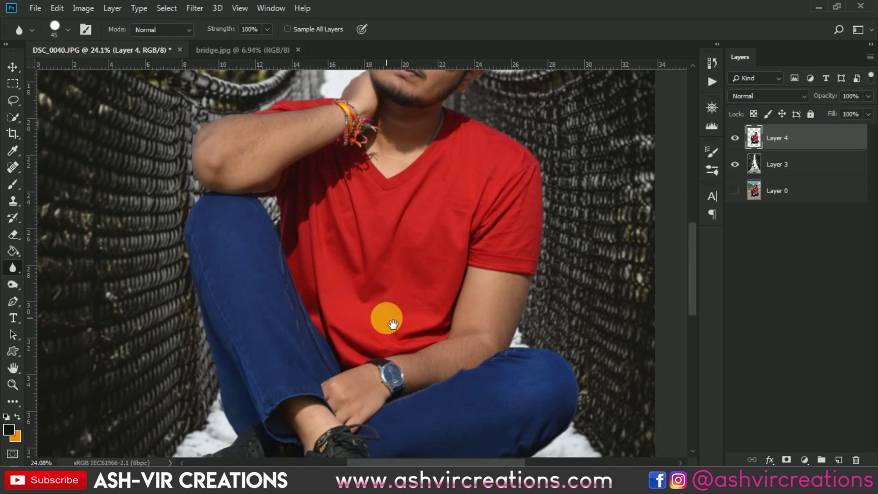
{"action": "left_click_drag", "start_coordinate": [393, 324], "coordinate": [376, 197]}
{"action": "scroll", "coordinate": [525, 354], "scroll_direction": "up", "scroll_amount": 5}
{"action": "left_click_drag", "start_coordinate": [526, 359], "coordinate": [498, 281]}
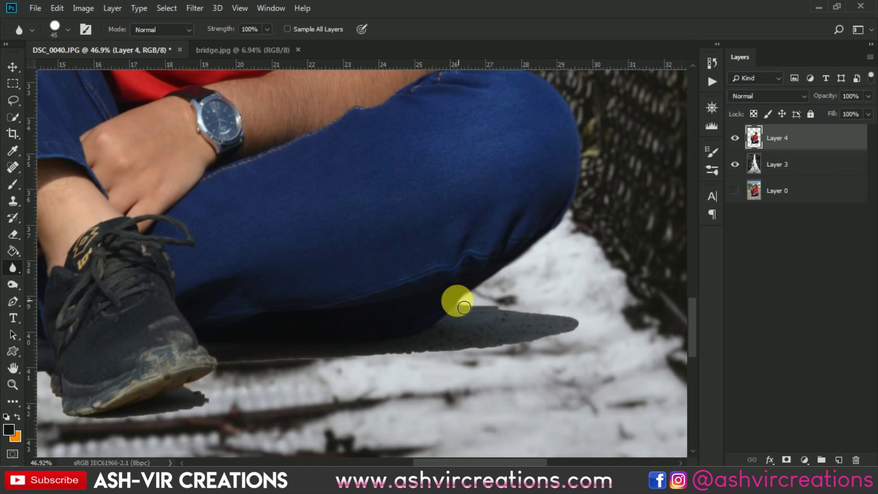
- Blur the outer edges of the rear shoe, along its sole, toe and upper side
{"action": "left_click_drag", "start_coordinate": [300, 309], "coordinate": [613, 237]}
{"action": "scroll", "coordinate": [142, 219], "scroll_direction": "up", "scroll_amount": 1}
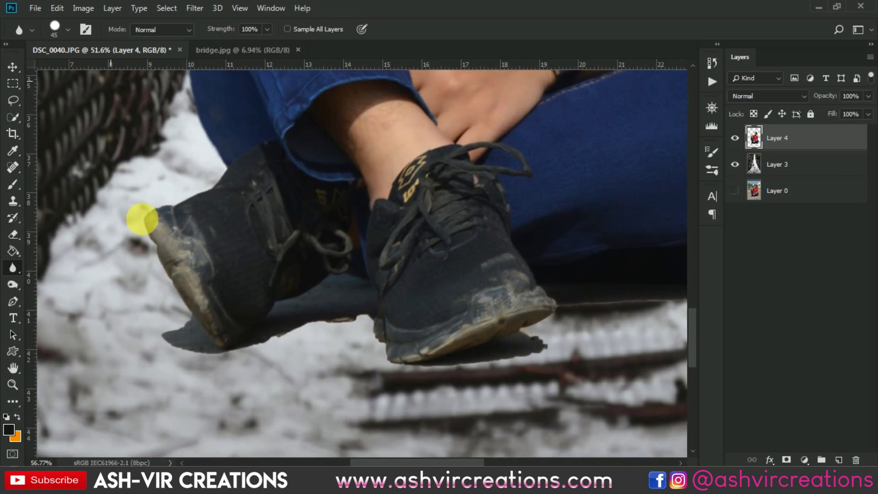
{"action": "scroll", "coordinate": [142, 219], "scroll_direction": "up", "scroll_amount": 2}
{"action": "left_click_drag", "start_coordinate": [138, 229], "coordinate": [200, 341]}
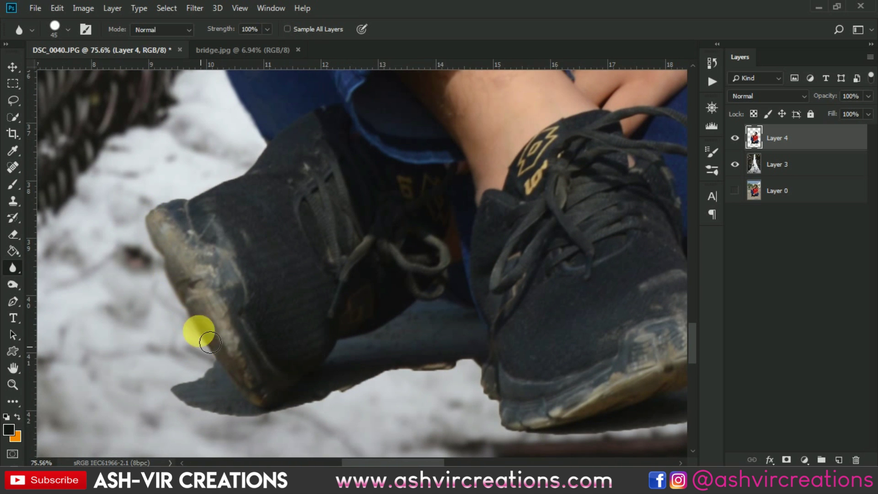
{"action": "left_click_drag", "start_coordinate": [284, 152], "coordinate": [244, 190]}
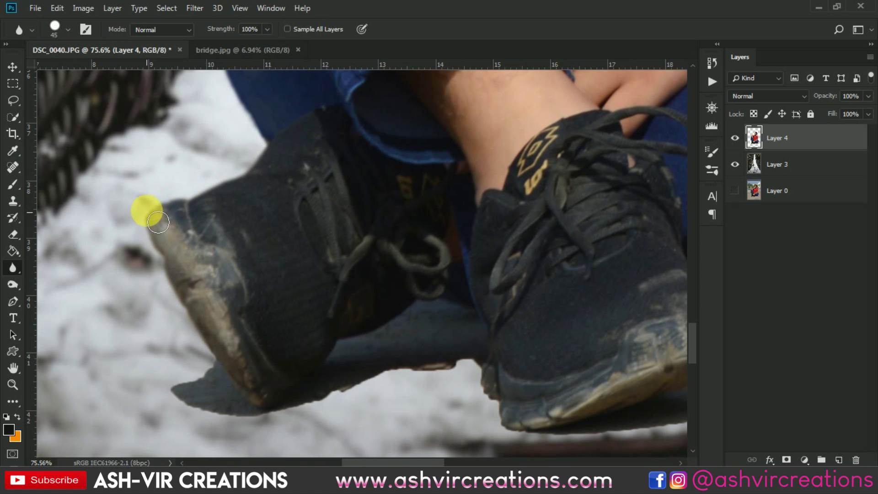
{"action": "scroll", "coordinate": [229, 170], "scroll_direction": "down", "scroll_amount": 3}
{"action": "scroll", "coordinate": [228, 170], "scroll_direction": "down", "scroll_amount": 5}
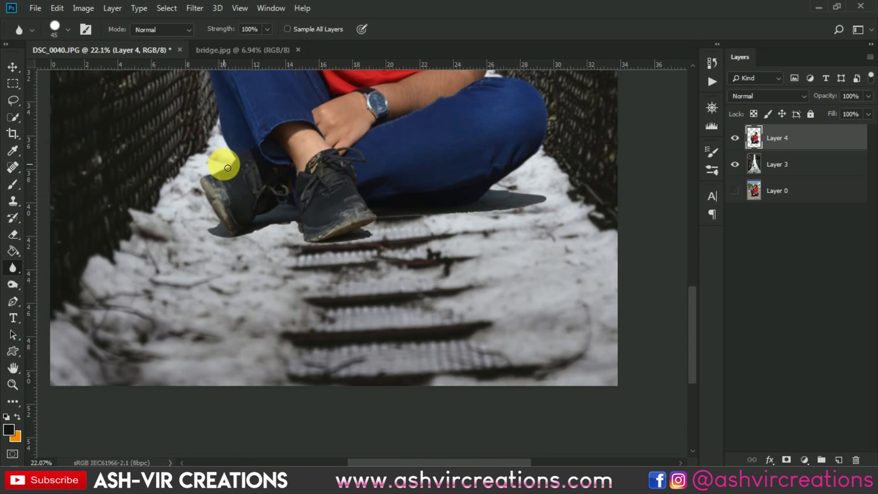
- Select Layer 0, hide the bridge background on Layer 3 and show the original photo
{"action": "key", "text": "v"}
{"action": "scroll", "coordinate": [333, 171], "scroll_direction": "down", "scroll_amount": 2}
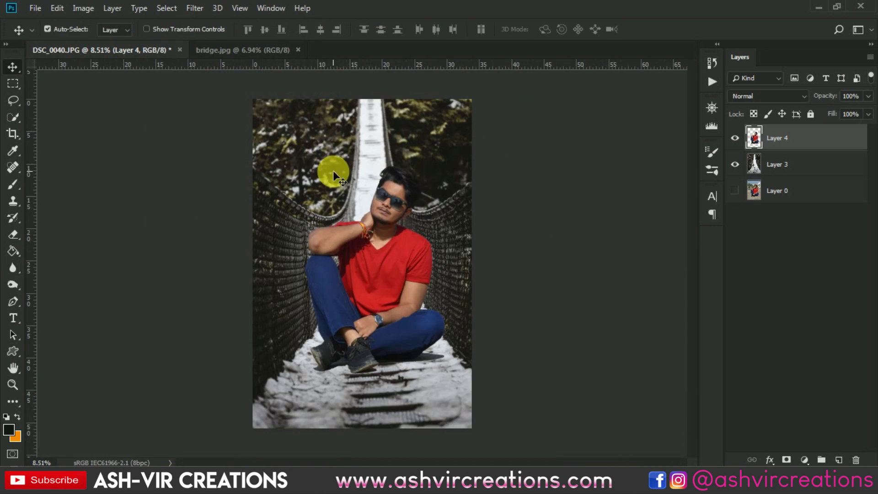
{"action": "scroll", "coordinate": [334, 229], "scroll_direction": "up", "scroll_amount": 2}
{"action": "left_click", "coordinate": [777, 194]}
{"action": "left_click", "coordinate": [734, 166]}
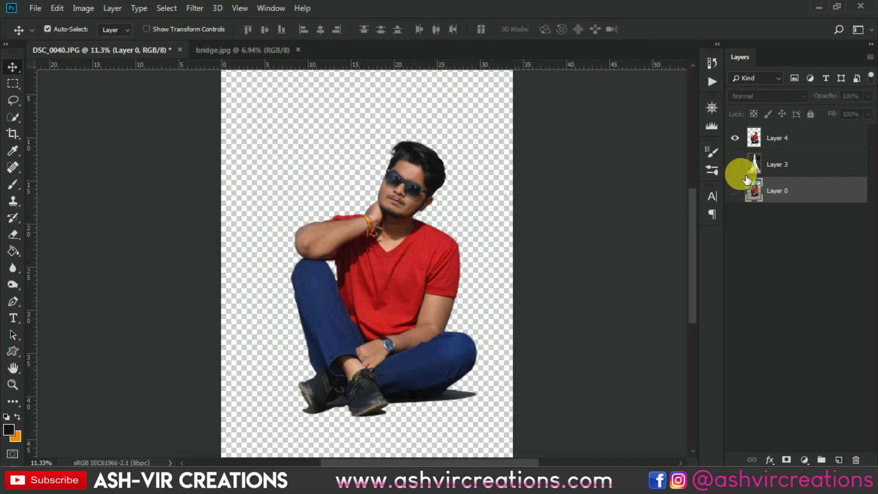
{"action": "left_click", "coordinate": [734, 192]}
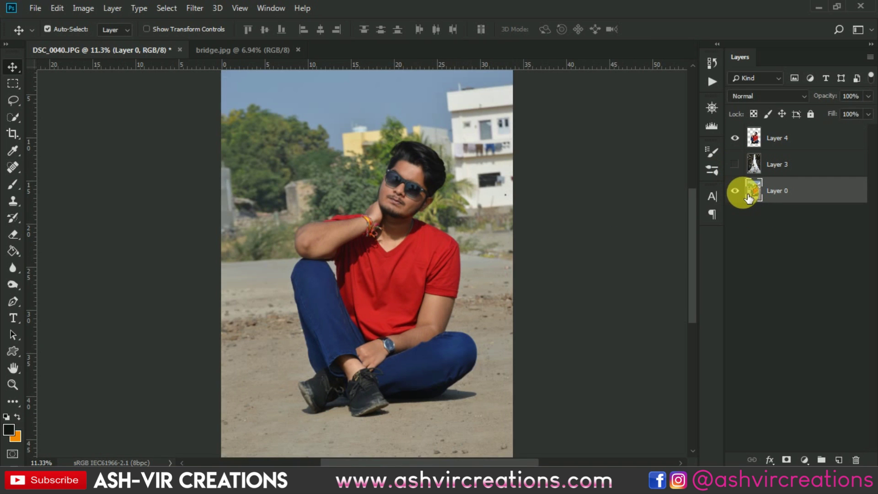
- Lasso the ground and shadows around the shoes on Layer 0 and copy them to a new layer above the visible bridge layer
{"action": "left_click", "coordinate": [17, 105]}
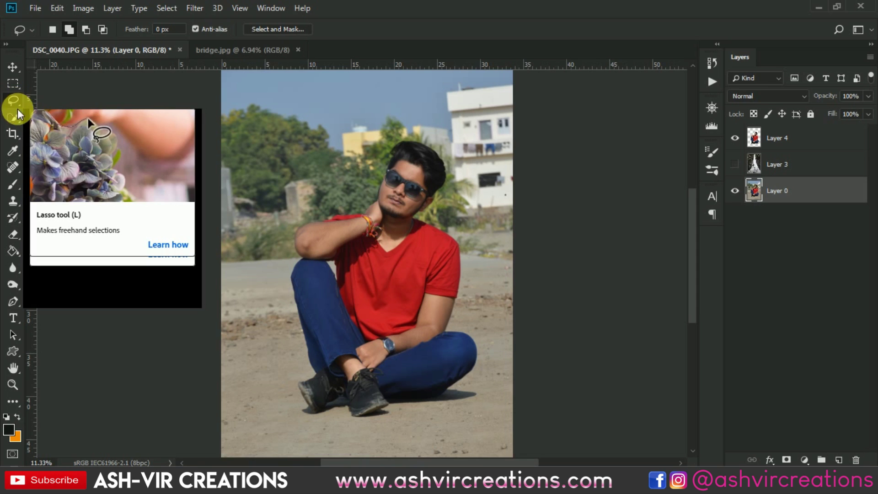
{"action": "left_click_drag", "start_coordinate": [265, 383], "coordinate": [490, 365]}
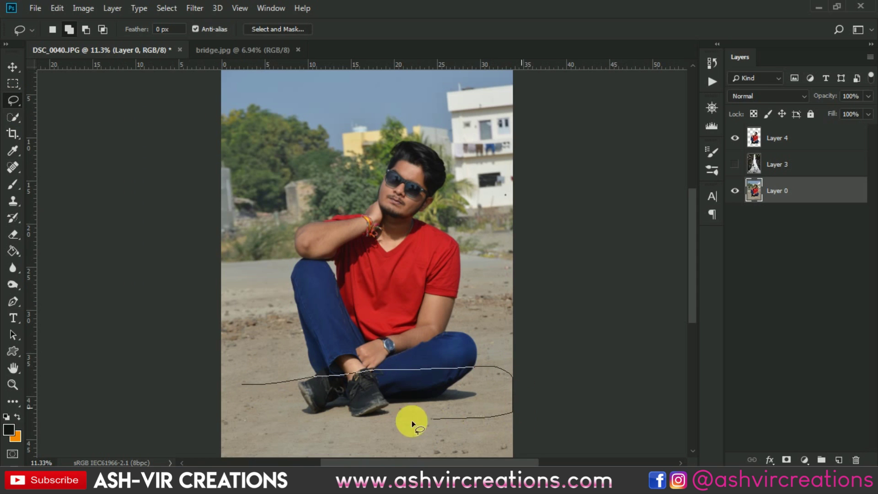
{"action": "left_click_drag", "start_coordinate": [259, 385], "coordinate": [259, 384]}
{"action": "right_click", "coordinate": [312, 389]}
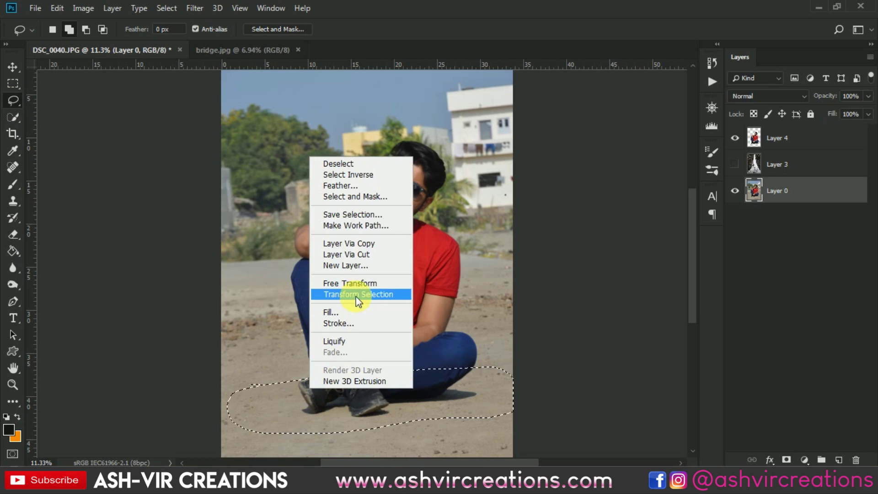
{"action": "left_click", "coordinate": [369, 246]}
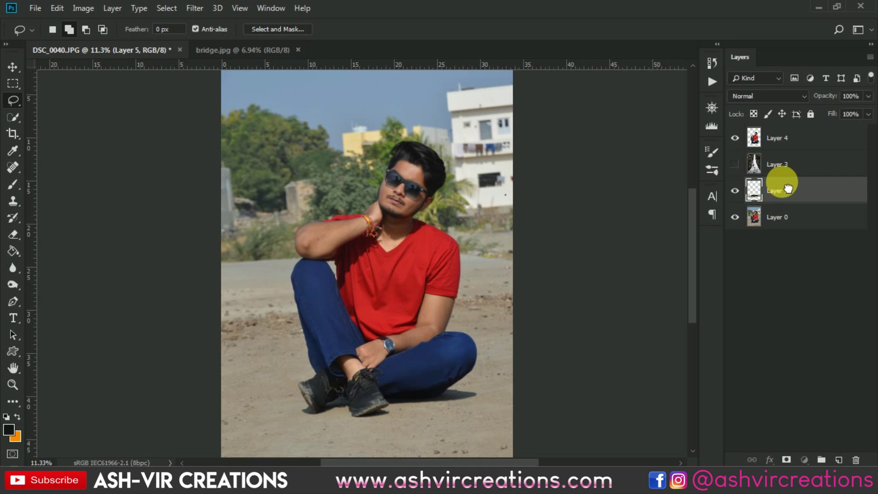
{"action": "left_click_drag", "start_coordinate": [790, 168], "coordinate": [788, 169]}
{"action": "left_click", "coordinate": [734, 191]}
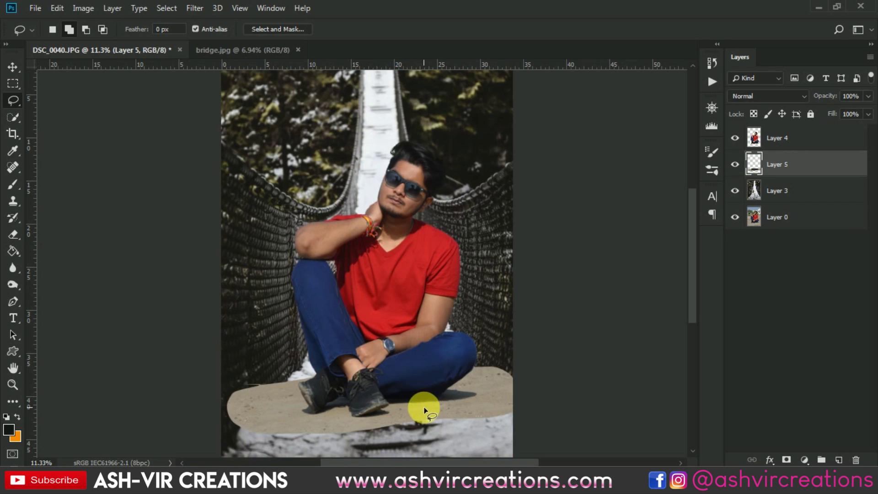
- Add a layer mask to the ground patch and paint black with a soft 400 px brush over its left edge beside the rear shoe
{"action": "scroll", "coordinate": [425, 406], "scroll_direction": "up", "scroll_amount": 3}
{"action": "left_click_drag", "start_coordinate": [407, 355], "coordinate": [490, 311]}
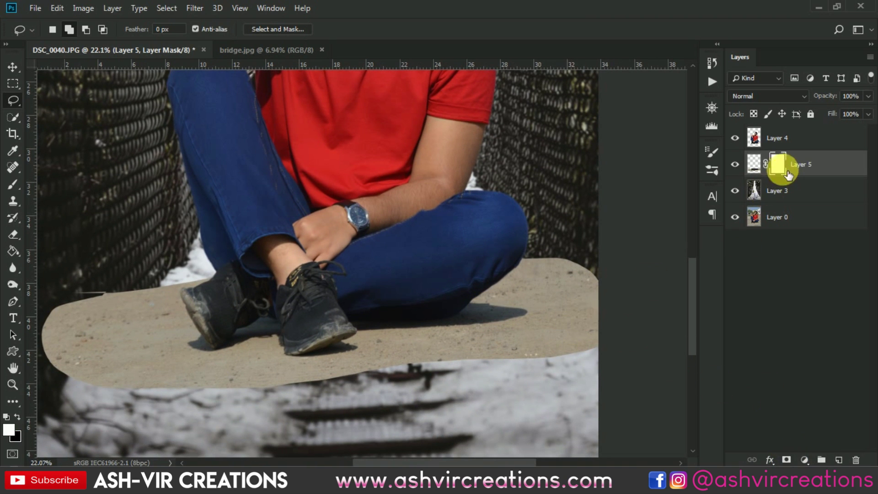
{"action": "left_click", "coordinate": [12, 183]}
{"action": "mouse_move", "coordinate": [196, 278]}
{"action": "left_mouse_down"}
{"action": "mouse_move", "coordinate": [272, 191]}
{"action": "mouse_move", "coordinate": [128, 245]}
{"action": "mouse_move", "coordinate": [48, 374]}
{"action": "left_mouse_up"}
{"action": "left_click", "coordinate": [17, 416]}
{"action": "key", "text": "bracketright"}
{"action": "key", "text": "bracketright"}
{"action": "key", "text": "bracketright"}
{"action": "key", "text": "bracketright"}
{"action": "key", "text": "bracketright"}
{"action": "key", "text": "bracketright"}
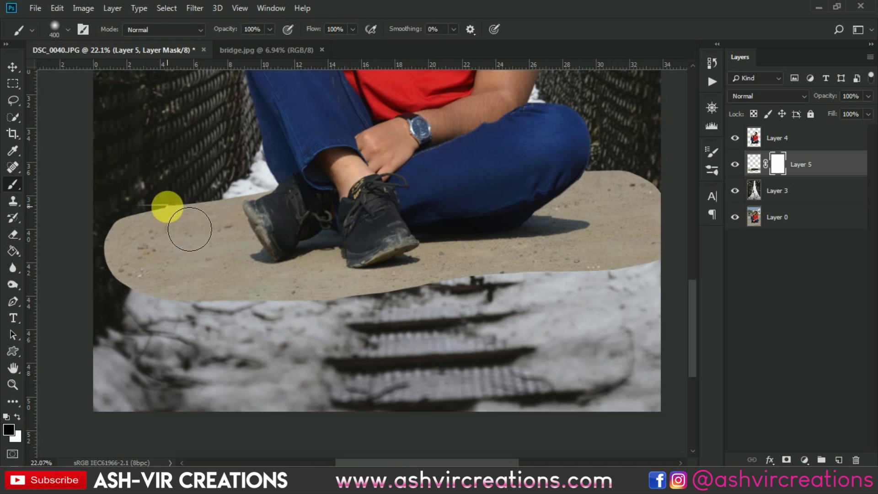
{"action": "scroll", "coordinate": [185, 244], "scroll_direction": "up", "scroll_amount": 2}
{"action": "mouse_move", "coordinate": [238, 213]}
{"action": "left_mouse_down"}
{"action": "mouse_move", "coordinate": [171, 247]}
{"action": "mouse_move", "coordinate": [187, 219]}
{"action": "mouse_move", "coordinate": [107, 275]}
{"action": "mouse_move", "coordinate": [126, 247]}
{"action": "mouse_move", "coordinate": [114, 335]}
{"action": "mouse_move", "coordinate": [187, 248]}
{"action": "mouse_move", "coordinate": [153, 305]}
{"action": "mouse_move", "coordinate": [145, 257]}
{"action": "mouse_move", "coordinate": [183, 279]}
{"action": "mouse_move", "coordinate": [248, 231]}
{"action": "mouse_move", "coordinate": [259, 202]}
{"action": "mouse_move", "coordinate": [295, 188]}
{"action": "mouse_move", "coordinate": [320, 195]}
{"action": "mouse_move", "coordinate": [273, 204]}
{"action": "left_mouse_up"}
{"action": "key", "text": "bracketleft"}
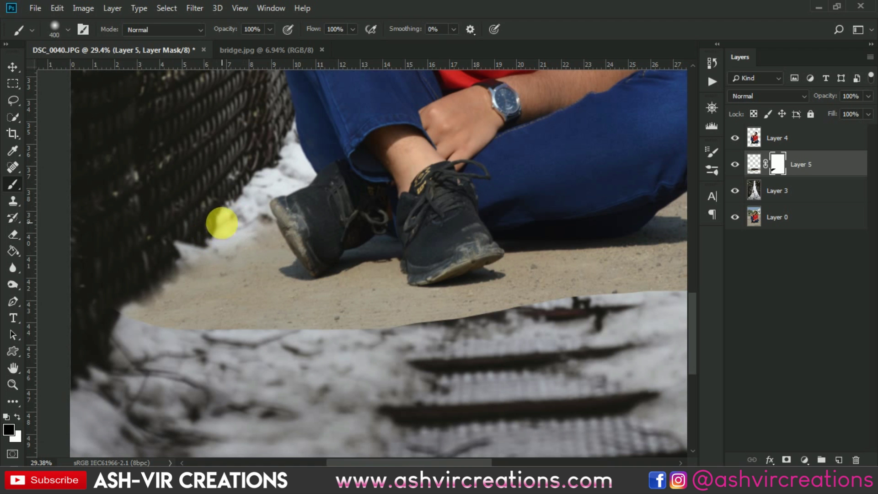
- Mask out the ground patch's lower and right edges with a 600 px soft black brush, revealing the snowy bridge
{"action": "key", "text": "bracketright"}
{"action": "key", "text": "bracketright"}
{"action": "mouse_move", "coordinate": [194, 261]}
{"action": "left_mouse_down"}
{"action": "mouse_move", "coordinate": [248, 229]}
{"action": "mouse_move", "coordinate": [197, 298]}
{"action": "mouse_move", "coordinate": [320, 379]}
{"action": "mouse_move", "coordinate": [438, 361]}
{"action": "mouse_move", "coordinate": [552, 392]}
{"action": "mouse_move", "coordinate": [285, 396]}
{"action": "mouse_move", "coordinate": [525, 352]}
{"action": "mouse_move", "coordinate": [323, 397]}
{"action": "left_mouse_up"}
{"action": "key", "text": "bracketright"}
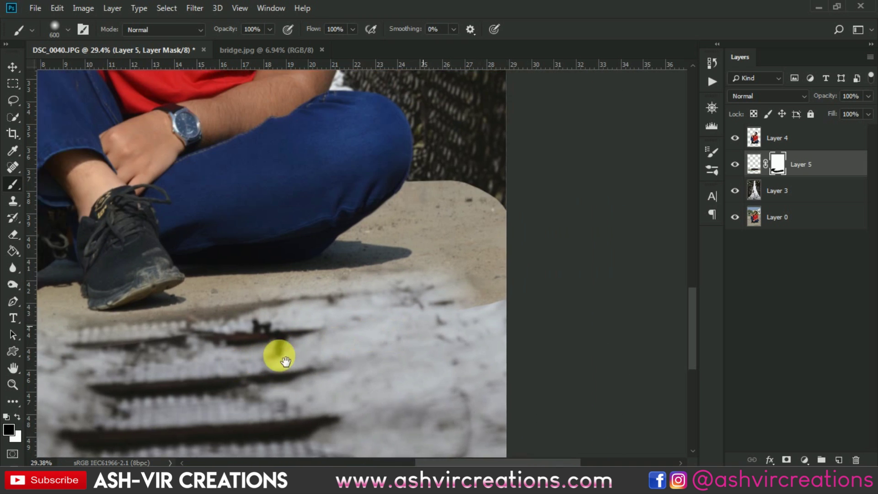
{"action": "mouse_move", "coordinate": [358, 231]}
{"action": "left_mouse_down"}
{"action": "mouse_move", "coordinate": [342, 244]}
{"action": "mouse_move", "coordinate": [457, 231]}
{"action": "mouse_move", "coordinate": [437, 256]}
{"action": "mouse_move", "coordinate": [493, 368]}
{"action": "mouse_move", "coordinate": [451, 252]}
{"action": "left_mouse_up"}
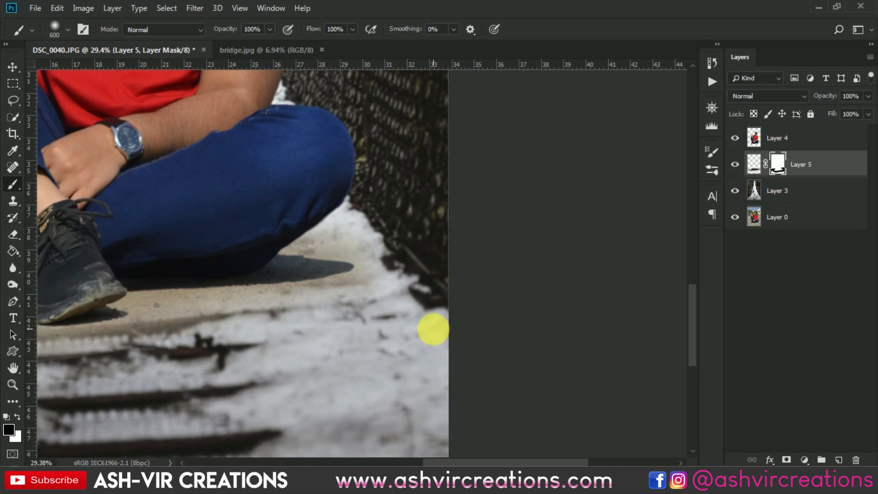
{"action": "scroll", "coordinate": [431, 331], "scroll_direction": "down", "scroll_amount": 3}
{"action": "key", "text": "v"}
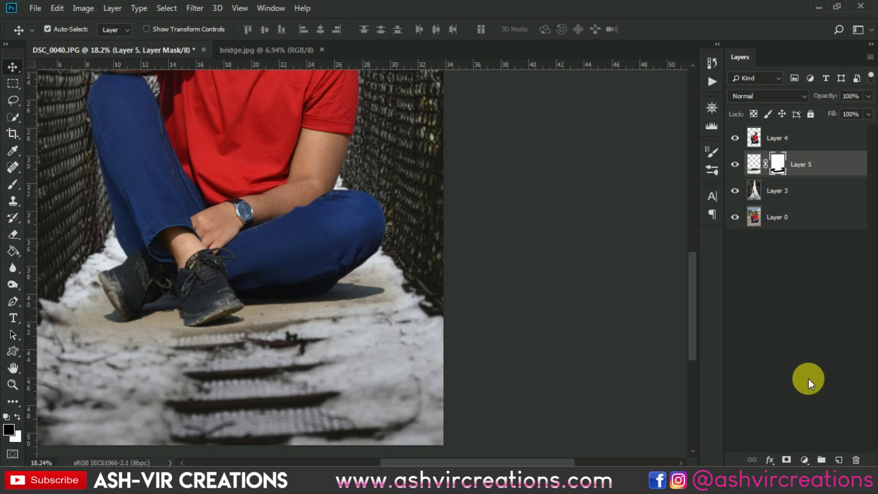
- Add a Hue/Saturation adjustment clipped to the ground patch, with Saturation -100 and Lightness -2
{"action": "left_click", "coordinate": [804, 459]}
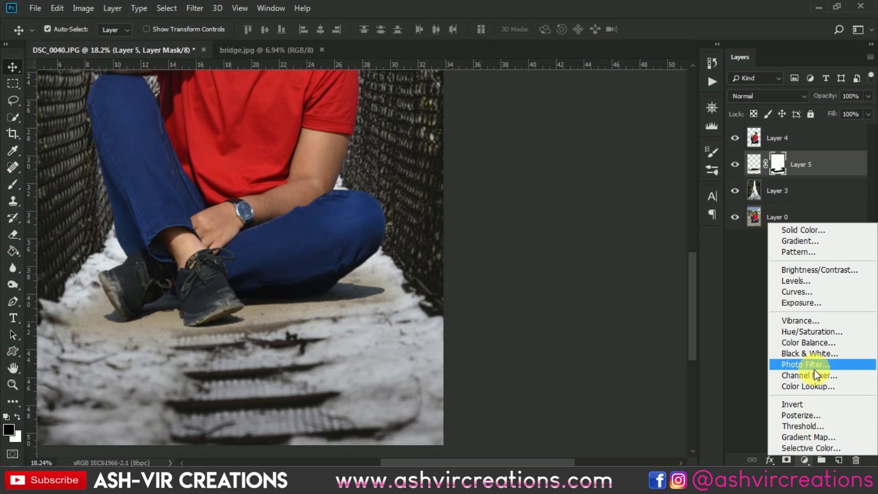
{"action": "left_click", "coordinate": [815, 331]}
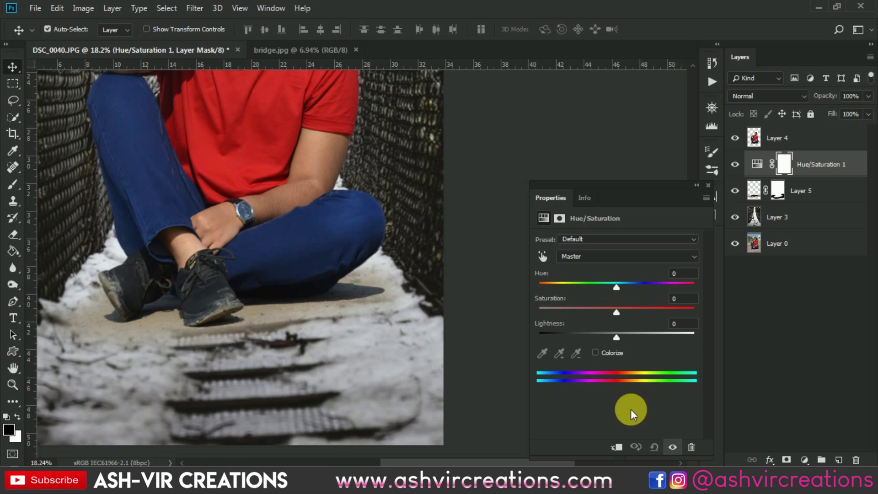
{"action": "left_click_drag", "start_coordinate": [578, 308], "coordinate": [539, 307]}
{"action": "scroll", "coordinate": [318, 324], "scroll_direction": "up", "scroll_amount": 1}
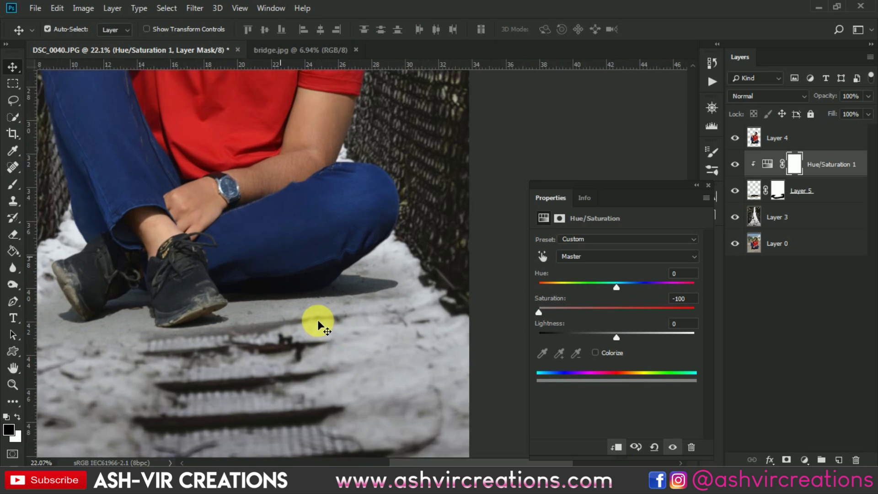
{"action": "scroll", "coordinate": [318, 324], "scroll_direction": "up", "scroll_amount": 3}
{"action": "left_click", "coordinate": [655, 307]}
{"action": "left_click_drag", "start_coordinate": [656, 306], "coordinate": [531, 310]}
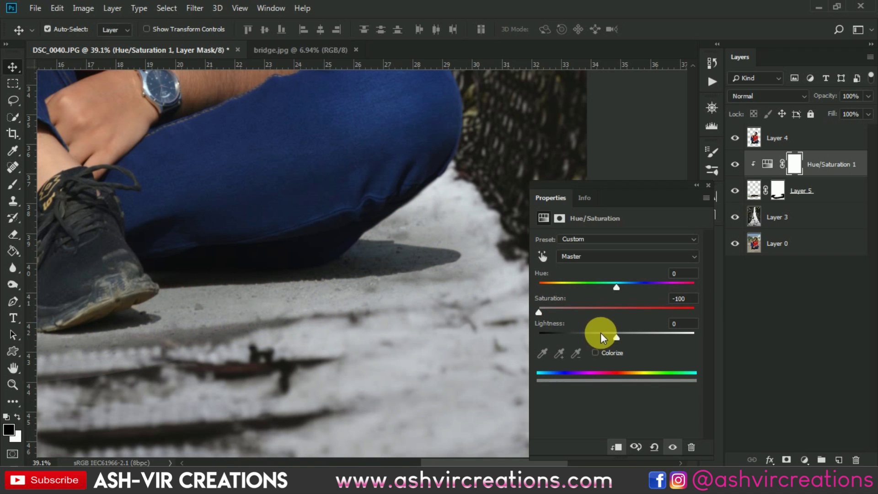
{"action": "mouse_move", "coordinate": [617, 342]}
{"action": "left_mouse_down"}
{"action": "mouse_move", "coordinate": [635, 337]}
{"action": "mouse_move", "coordinate": [612, 337]}
{"action": "left_mouse_up"}
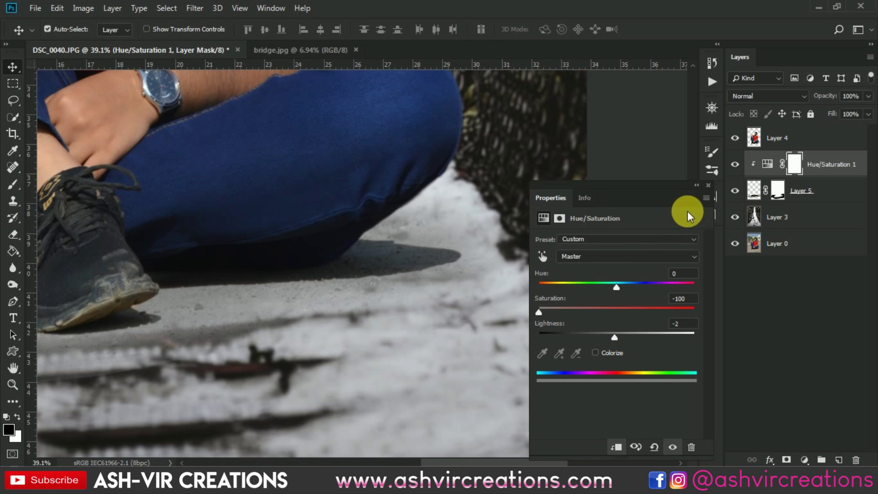
{"action": "left_click", "coordinate": [708, 184]}
- Compare the image with and without Layer 4 and the Hue/Saturation adjustment, and examine the ground blend around the shoes and leg
{"action": "left_click", "coordinate": [746, 159], "text": "alt"}
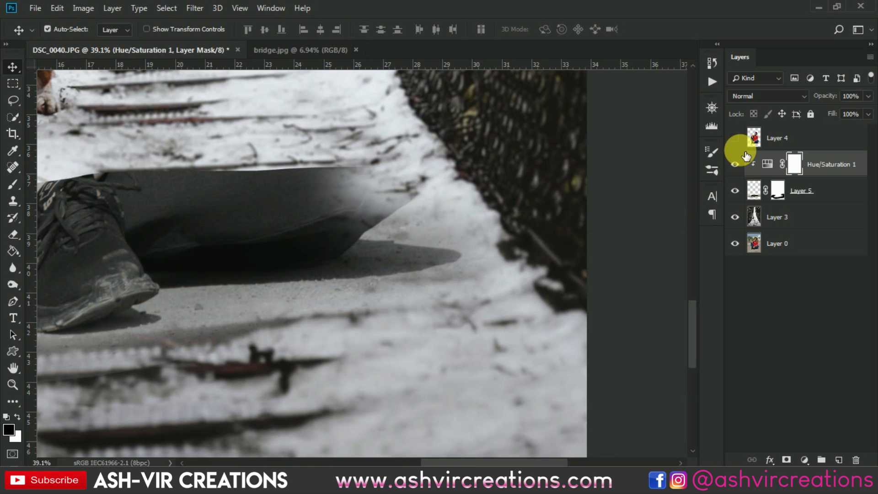
{"action": "left_click", "coordinate": [735, 137]}
{"action": "left_click", "coordinate": [735, 138]}
{"action": "left_click", "coordinate": [735, 138]}
{"action": "left_click", "coordinate": [734, 165]}
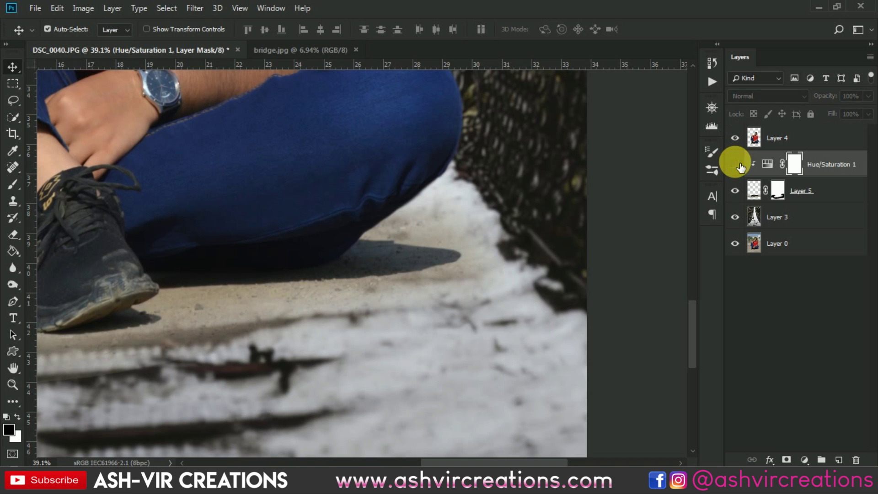
{"action": "scroll", "coordinate": [364, 359], "scroll_direction": "down", "scroll_amount": 5}
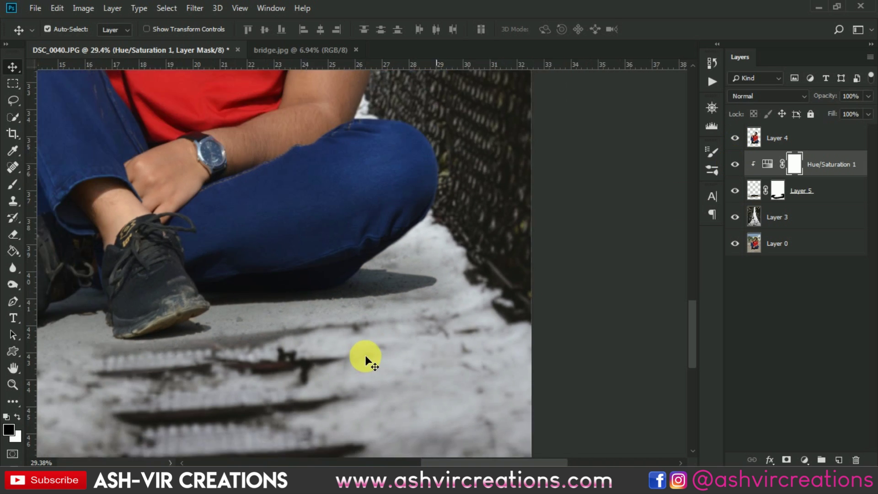
{"action": "scroll", "coordinate": [185, 336], "scroll_direction": "up", "scroll_amount": 6}
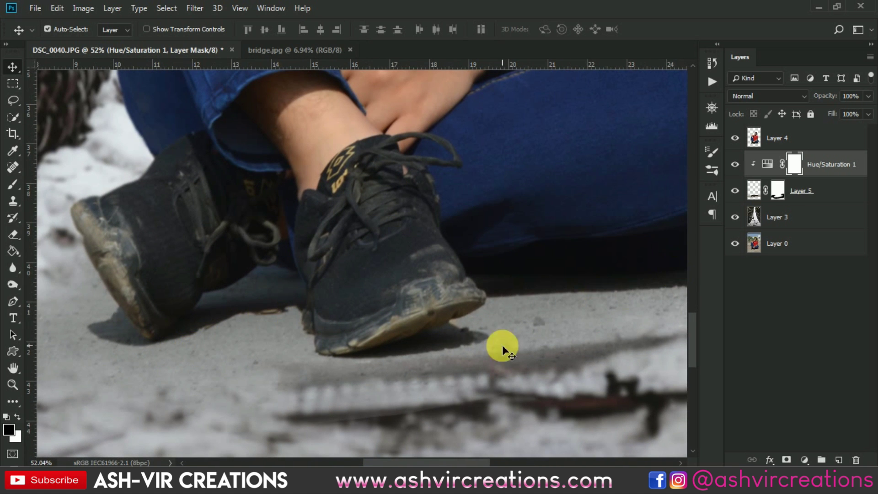
{"action": "scroll", "coordinate": [266, 346], "scroll_direction": "down", "scroll_amount": 4}
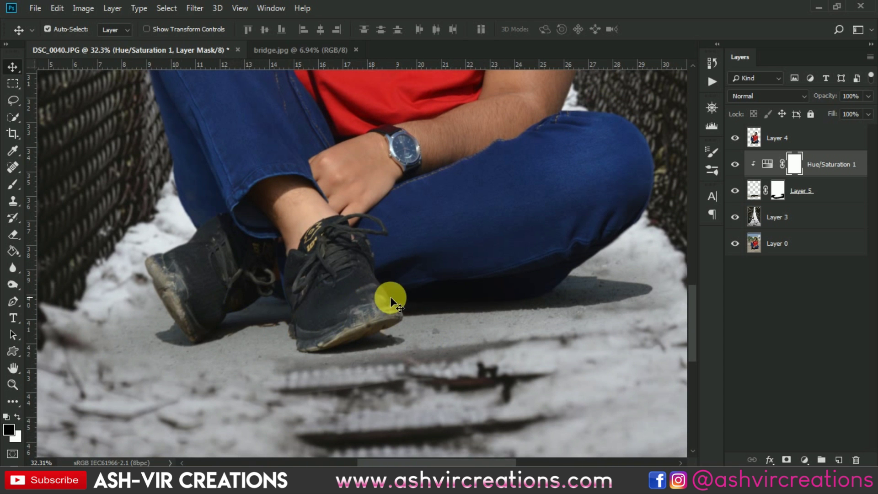
- Merge the Hue/Saturation adjustment and the masked ground patch on Layer 5 into one layer
{"action": "scroll", "coordinate": [390, 296], "scroll_direction": "up", "scroll_amount": 5}
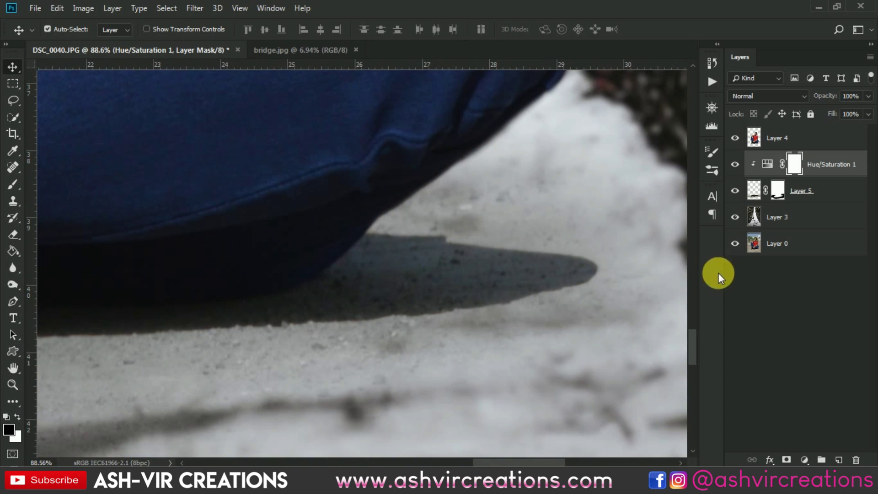
{"action": "right_click", "coordinate": [814, 194]}
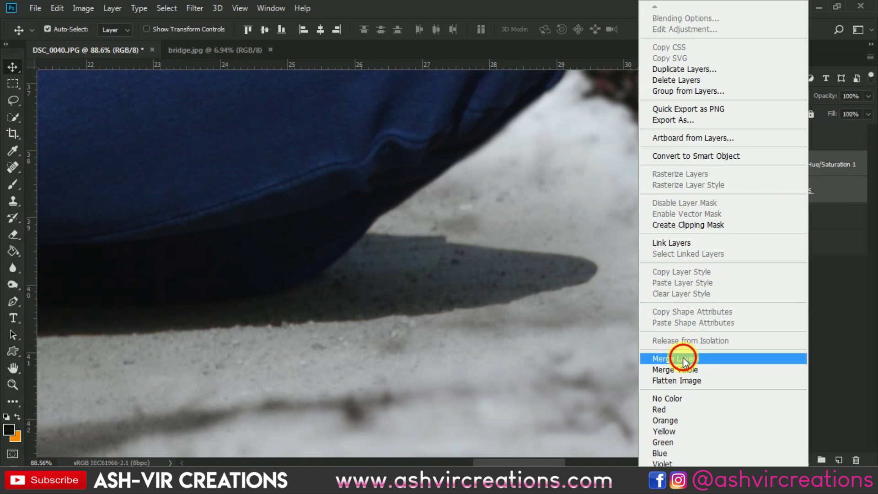
{"action": "left_click", "coordinate": [682, 358]}
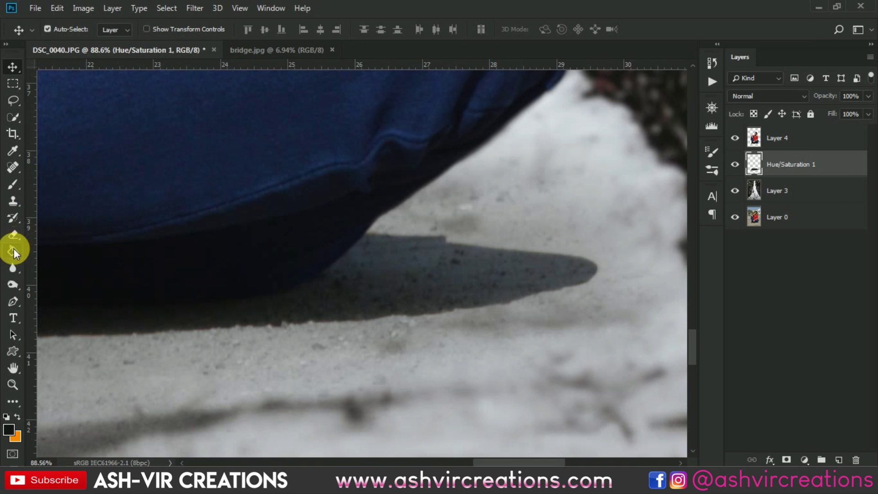
- Blur the shadow edges beneath the bent leg on both the merged ground layer and Layer 4
{"action": "left_click", "coordinate": [14, 266]}
{"action": "mouse_move", "coordinate": [272, 273]}
{"action": "left_mouse_down"}
{"action": "mouse_move", "coordinate": [493, 249]}
{"action": "mouse_move", "coordinate": [454, 242]}
{"action": "mouse_move", "coordinate": [405, 247]}
{"action": "mouse_move", "coordinate": [621, 283]}
{"action": "left_mouse_up"}
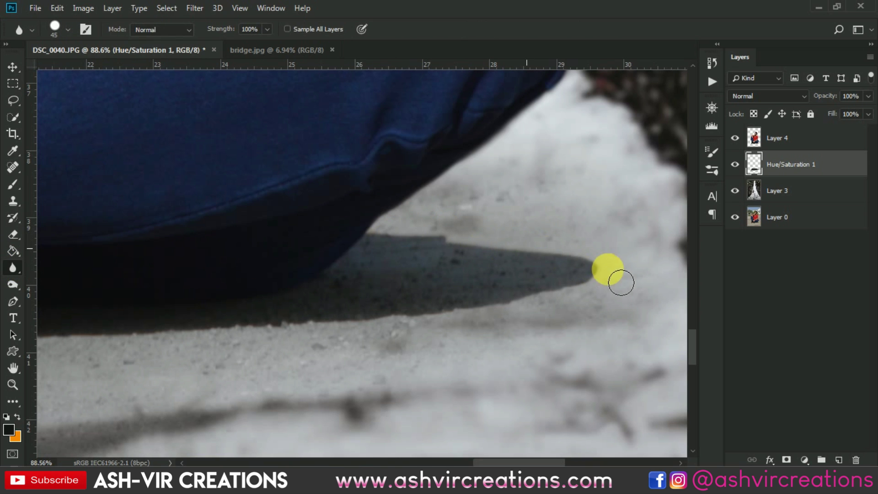
{"action": "left_click", "coordinate": [773, 138]}
{"action": "mouse_move", "coordinate": [495, 270]}
{"action": "left_mouse_down"}
{"action": "mouse_move", "coordinate": [451, 237]}
{"action": "mouse_move", "coordinate": [415, 244]}
{"action": "mouse_move", "coordinate": [501, 246]}
{"action": "mouse_move", "coordinate": [523, 254]}
{"action": "mouse_move", "coordinate": [487, 251]}
{"action": "mouse_move", "coordinate": [590, 261]}
{"action": "mouse_move", "coordinate": [618, 274]}
{"action": "mouse_move", "coordinate": [608, 295]}
{"action": "mouse_move", "coordinate": [526, 341]}
{"action": "mouse_move", "coordinate": [560, 311]}
{"action": "mouse_move", "coordinate": [278, 351]}
{"action": "mouse_move", "coordinate": [618, 310]}
{"action": "left_mouse_up"}
{"action": "left_click_drag", "start_coordinate": [345, 365], "coordinate": [525, 260]}
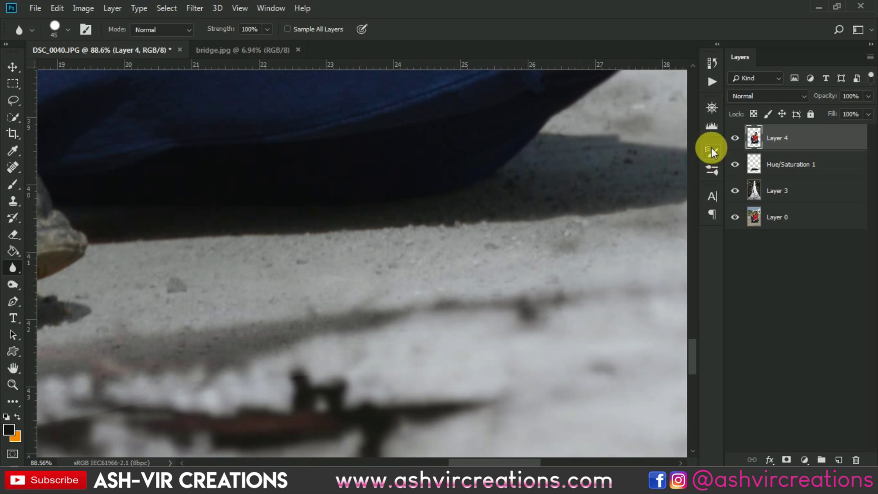
{"action": "mouse_move", "coordinate": [495, 203]}
{"action": "left_mouse_down"}
{"action": "mouse_move", "coordinate": [517, 213]}
{"action": "mouse_move", "coordinate": [508, 226]}
{"action": "mouse_move", "coordinate": [522, 234]}
{"action": "mouse_move", "coordinate": [364, 253]}
{"action": "mouse_move", "coordinate": [133, 250]}
{"action": "left_mouse_up"}
{"action": "left_click", "coordinate": [786, 165]}
{"action": "mouse_move", "coordinate": [649, 208]}
{"action": "left_mouse_down"}
{"action": "mouse_move", "coordinate": [163, 254]}
{"action": "mouse_move", "coordinate": [627, 232]}
{"action": "left_mouse_up"}
{"action": "scroll", "coordinate": [590, 240], "scroll_direction": "down", "scroll_amount": 3}
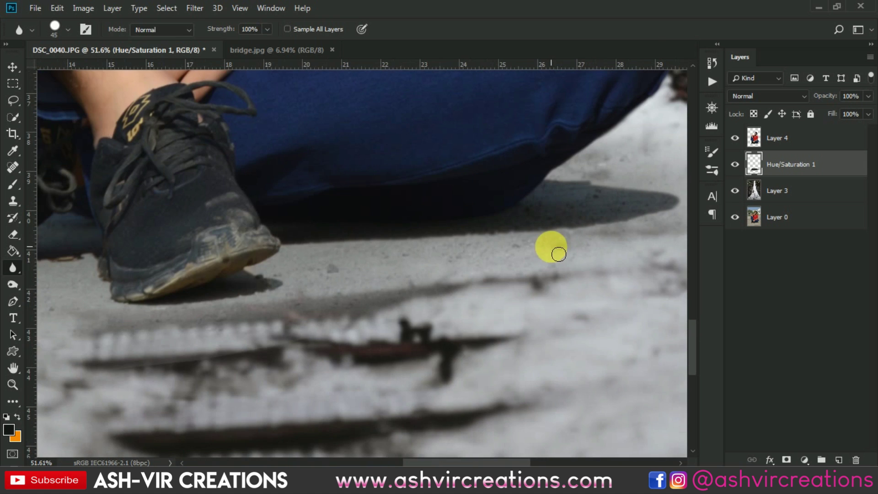
- Blur the shadow edges around the rear shoe on both Layer 4 and the merged ground layer
{"action": "scroll", "coordinate": [457, 237], "scroll_direction": "up", "scroll_amount": 4}
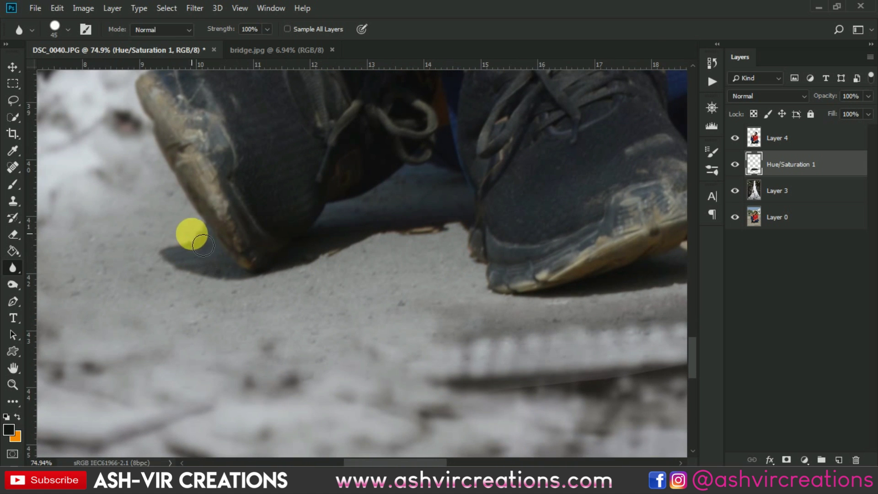
{"action": "left_click", "coordinate": [757, 139]}
{"action": "left_click_drag", "start_coordinate": [205, 237], "coordinate": [186, 253]}
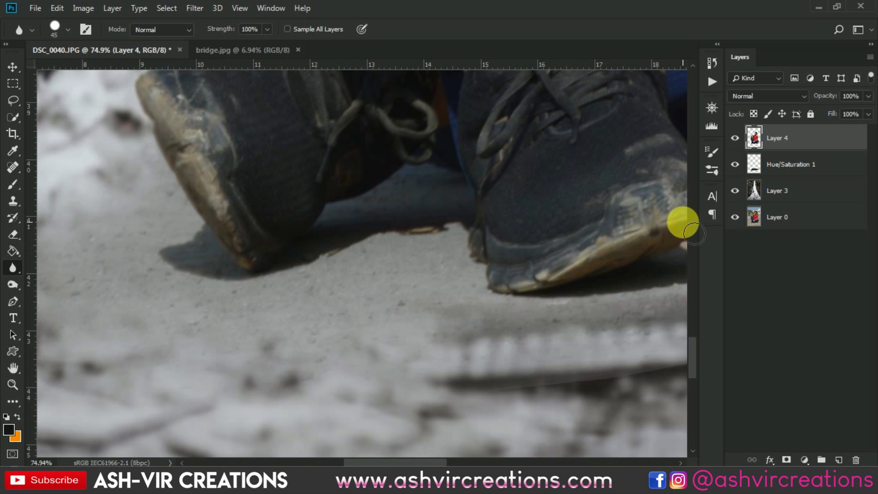
{"action": "left_click", "coordinate": [813, 170]}
{"action": "mouse_move", "coordinate": [297, 317]}
{"action": "left_mouse_down"}
{"action": "mouse_move", "coordinate": [161, 251]}
{"action": "mouse_move", "coordinate": [206, 241]}
{"action": "left_mouse_up"}
{"action": "scroll", "coordinate": [178, 295], "scroll_direction": "down", "scroll_amount": 3}
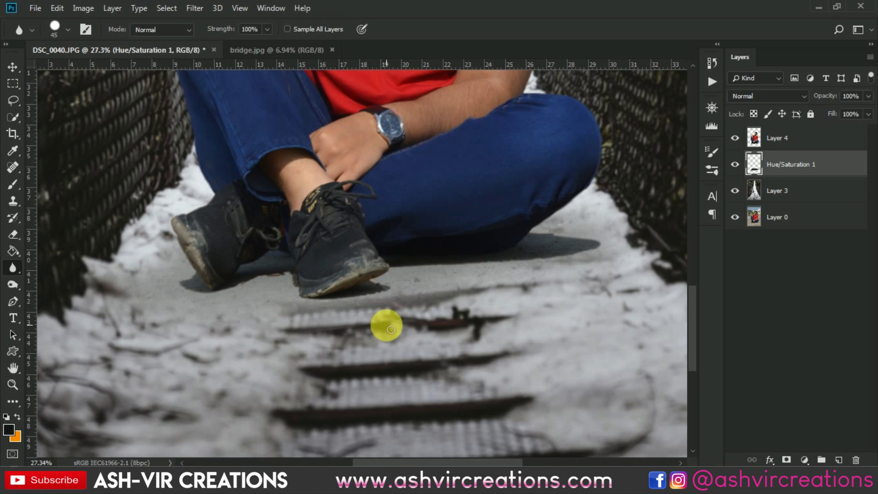
{"action": "scroll", "coordinate": [389, 321], "scroll_direction": "up", "scroll_amount": 2}
{"action": "scroll", "coordinate": [381, 311], "scroll_direction": "down", "scroll_amount": 8}
{"action": "key", "text": "v"}
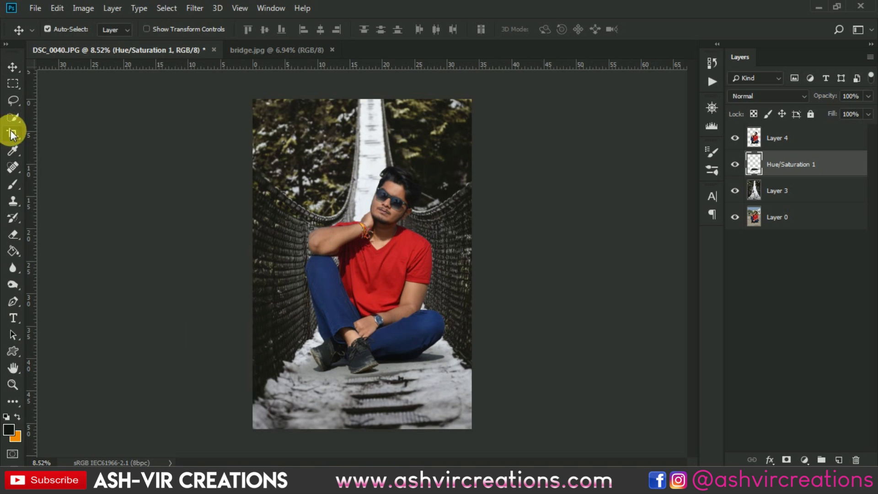
- Expand the canvas with the Crop tool upward and to both sides, taking in more of the bridge and forest
{"action": "left_click", "coordinate": [334, 188]}
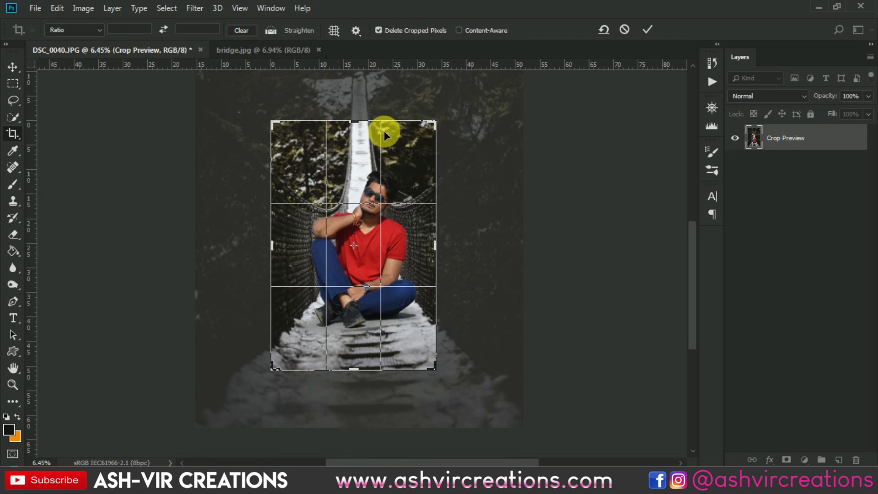
{"action": "scroll", "coordinate": [353, 118], "scroll_direction": "down", "scroll_amount": 1}
{"action": "left_click_drag", "start_coordinate": [362, 125], "coordinate": [377, 86]}
{"action": "left_click_drag", "start_coordinate": [423, 253], "coordinate": [447, 257]}
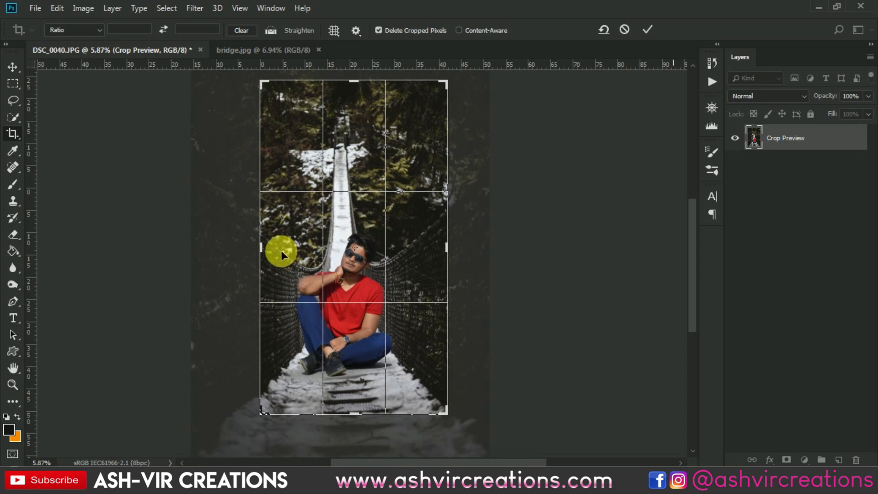
{"action": "left_click_drag", "start_coordinate": [270, 254], "coordinate": [257, 254]}
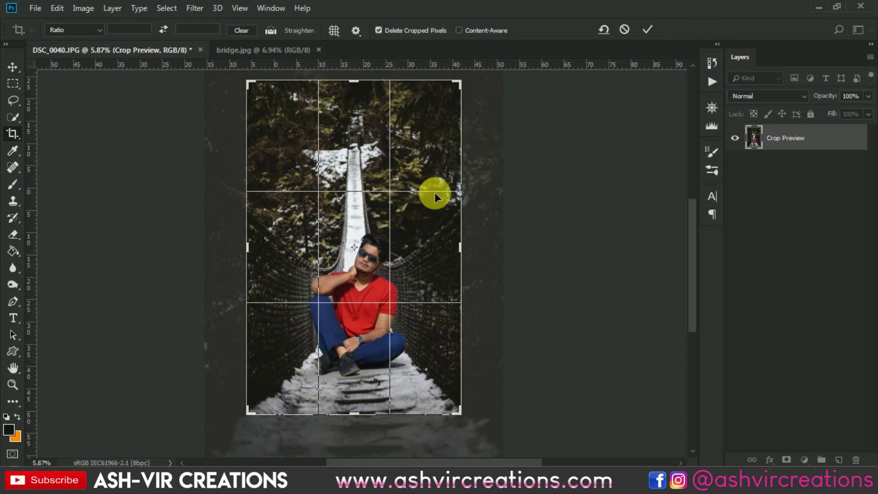
{"action": "scroll", "coordinate": [435, 190], "scroll_direction": "down", "scroll_amount": 2}
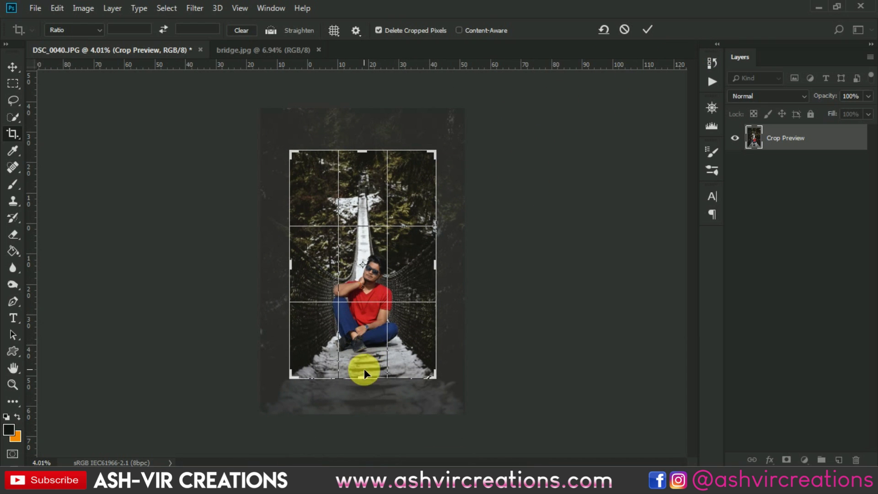
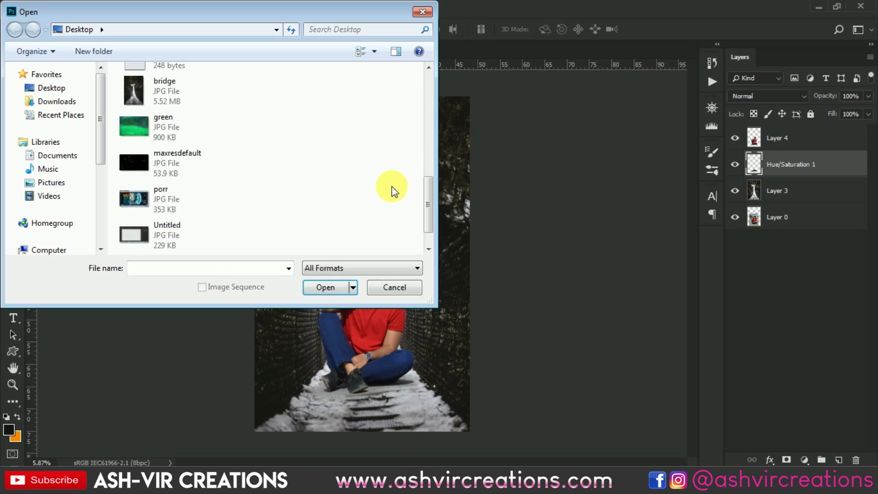
- Place the maxresdefault.jpg snow image into the DSC_0040 composite, rotated 90° and scaled to about 527% so it covers the whole canvas
{"action": "double_click", "coordinate": [182, 131]}
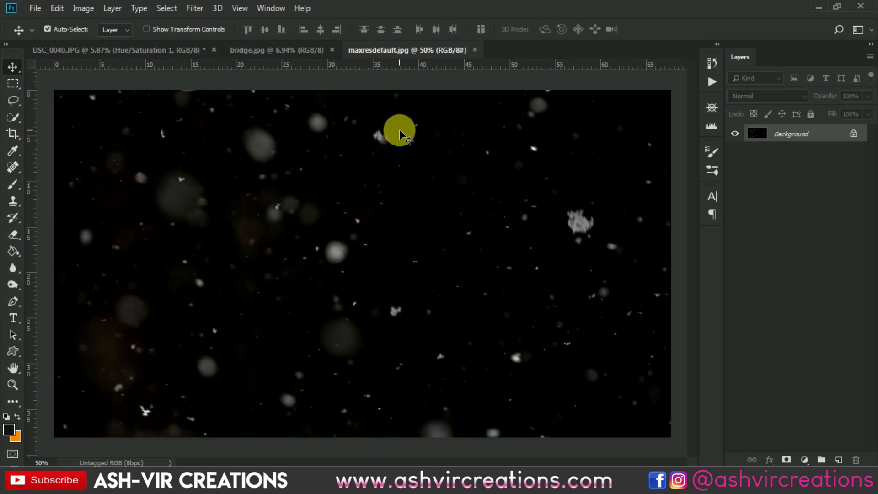
{"action": "mouse_move", "coordinate": [399, 134]}
{"action": "left_mouse_down"}
{"action": "mouse_move", "coordinate": [200, 107]}
{"action": "mouse_move", "coordinate": [179, 29]}
{"action": "mouse_move", "coordinate": [183, 53]}
{"action": "mouse_move", "coordinate": [290, 190]}
{"action": "left_mouse_up"}
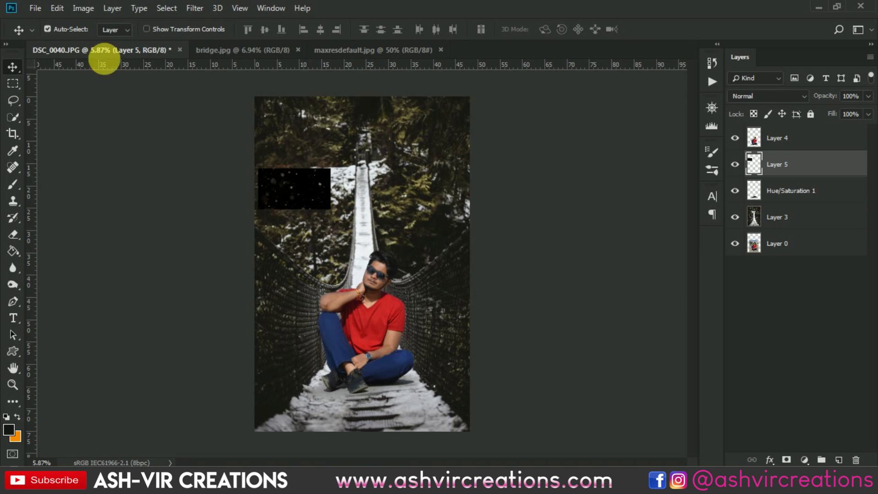
{"action": "left_click", "coordinate": [57, 7]}
{"action": "left_click", "coordinate": [107, 274]}
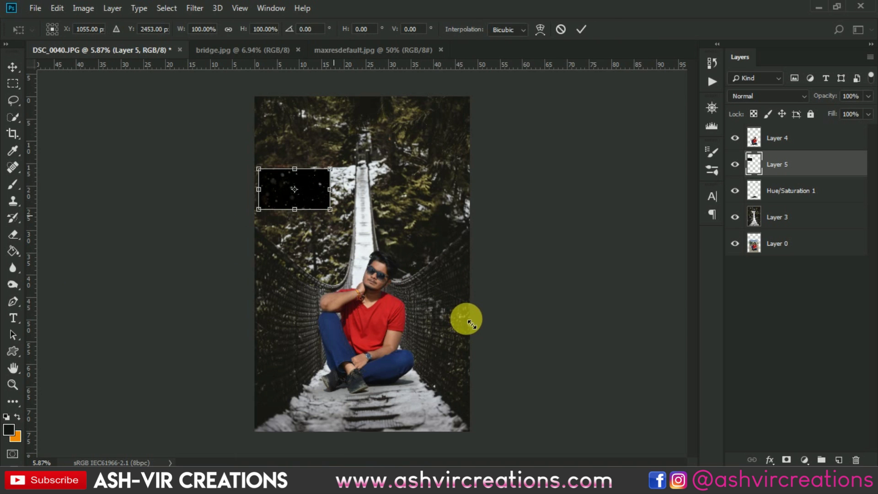
{"action": "left_click_drag", "start_coordinate": [472, 324], "coordinate": [464, 317]}
{"action": "right_click", "coordinate": [356, 216]}
{"action": "left_click", "coordinate": [408, 348]}
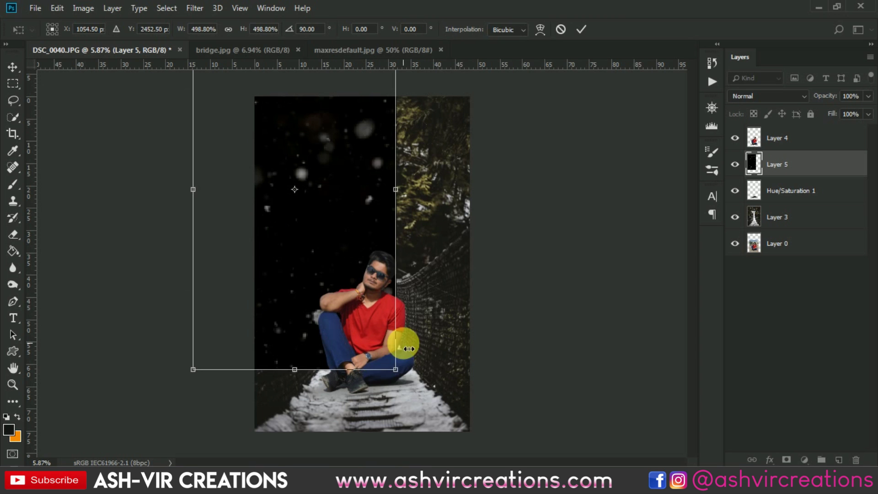
{"action": "left_click_drag", "start_coordinate": [363, 205], "coordinate": [442, 292]}
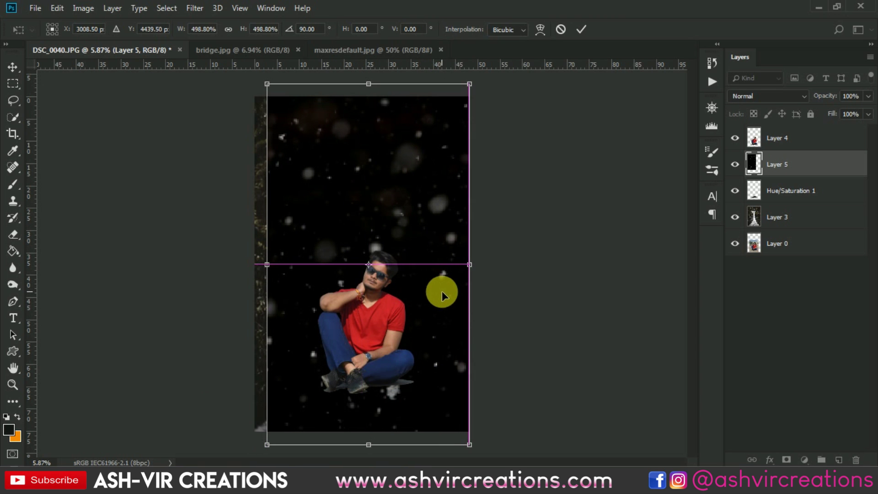
{"action": "left_click_drag", "start_coordinate": [470, 83], "coordinate": [476, 74]}
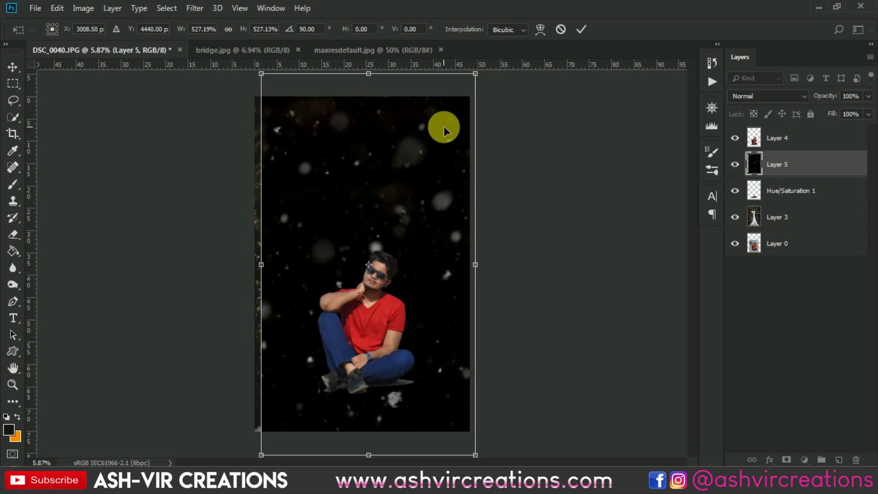
{"action": "key", "text": "Return"}
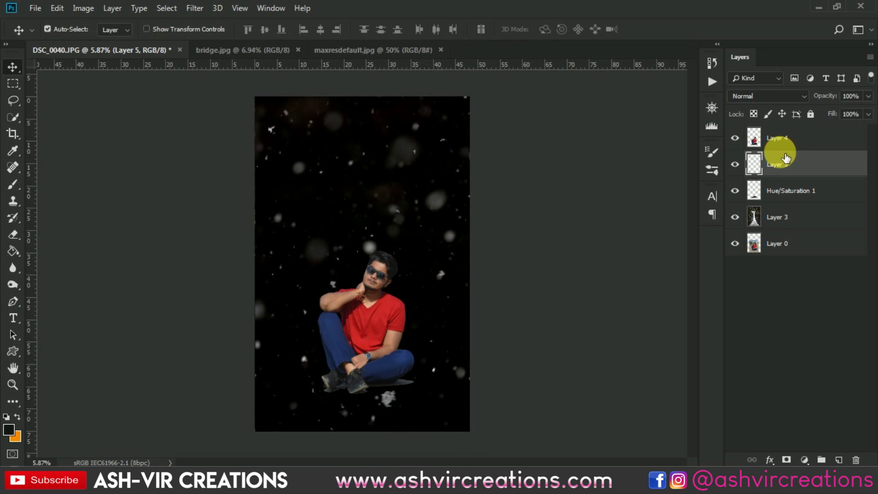
- Move the snow layer above Layer 4 and set its blend mode to Screen
{"action": "left_click_drag", "start_coordinate": [785, 157], "coordinate": [795, 139]}
{"action": "left_click", "coordinate": [756, 97]}
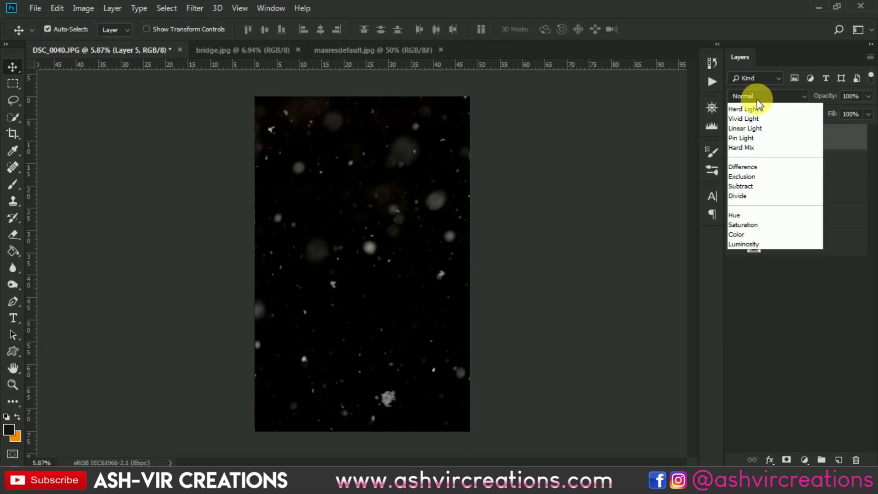
{"action": "left_click", "coordinate": [748, 208]}
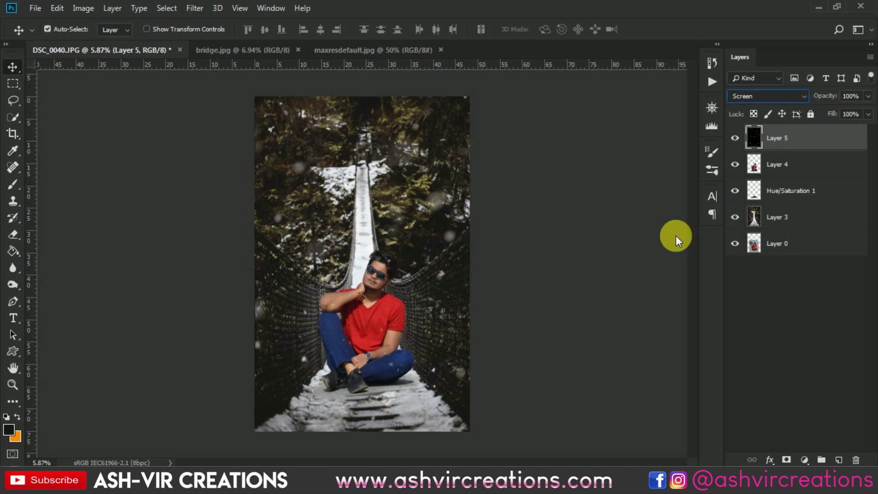
- Compare the composite with and without the snow layer, examining how the flakes fall over the man and the background
{"action": "key", "text": "ctrl+plus"}
{"action": "key", "text": "ctrl+plus"}
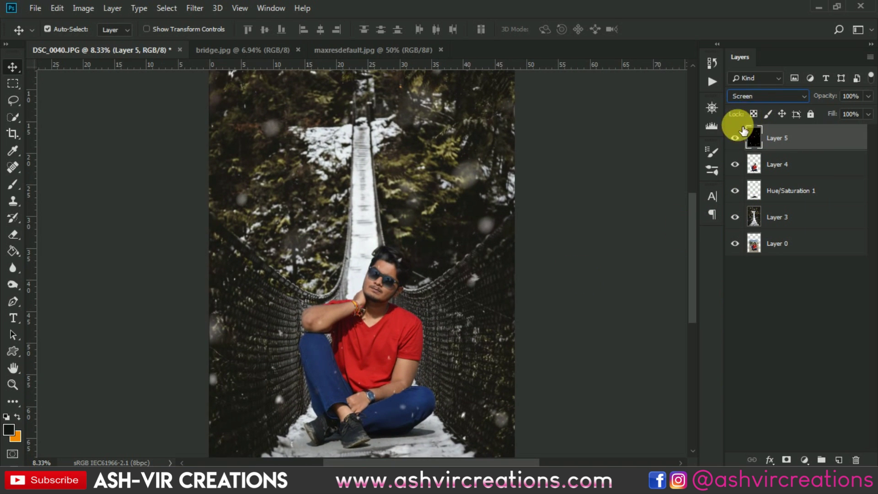
{"action": "left_click", "coordinate": [735, 138]}
{"action": "left_click", "coordinate": [736, 138]}
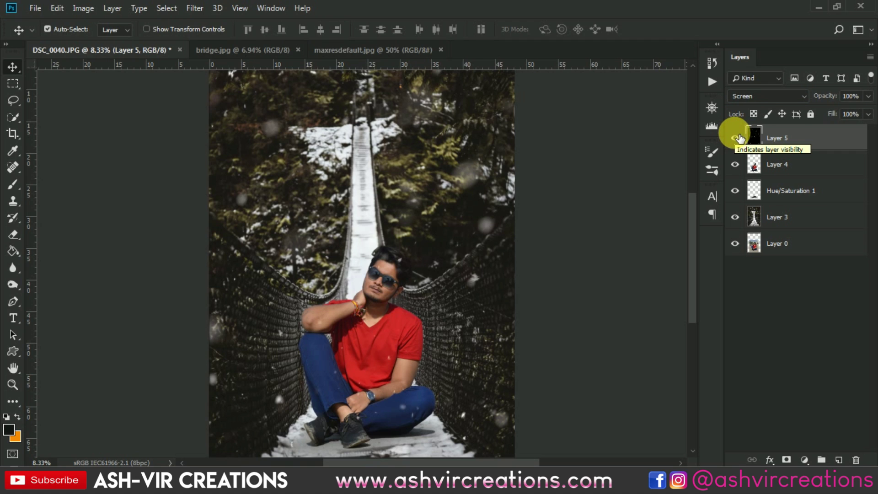
{"action": "left_click", "coordinate": [736, 138]}
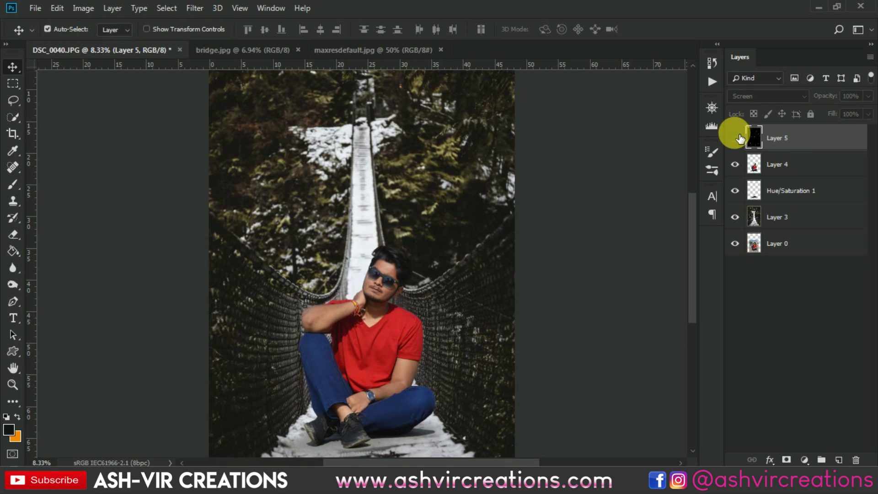
{"action": "left_click", "coordinate": [736, 138]}
{"action": "left_click", "coordinate": [736, 138]}
{"action": "left_click", "coordinate": [736, 138]}
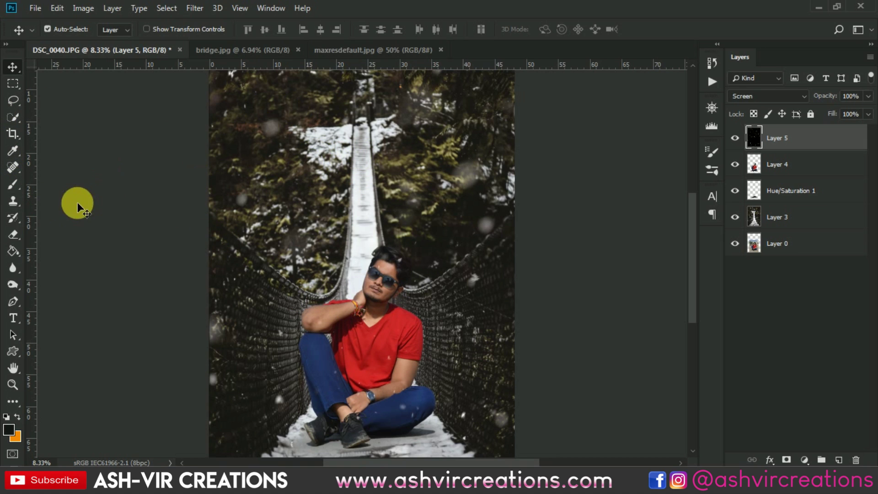
- Erase unwanted snowflakes on Layer 5 over the central trees and around the man, using eraser sizes 800 and 400
{"action": "left_click", "coordinate": [14, 235]}
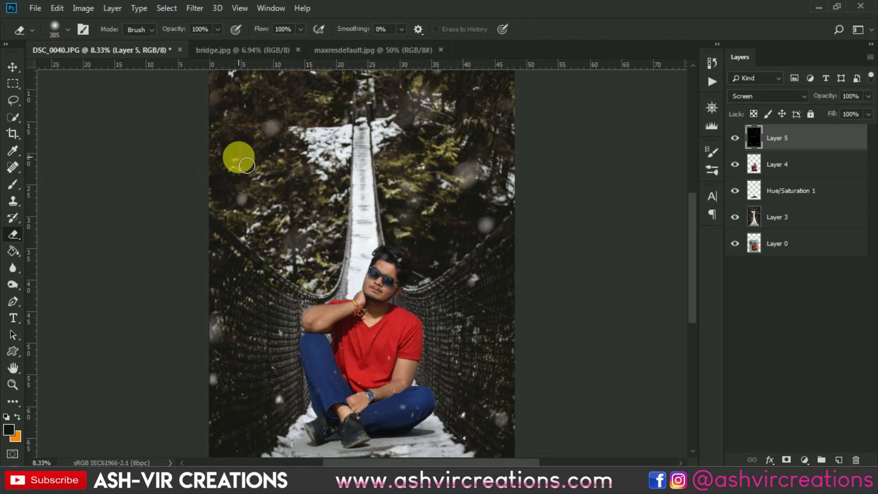
{"action": "key", "text": "bracketright"}
{"action": "key", "text": "bracketright"}
{"action": "key", "text": "bracketright"}
{"action": "key", "text": "bracketright"}
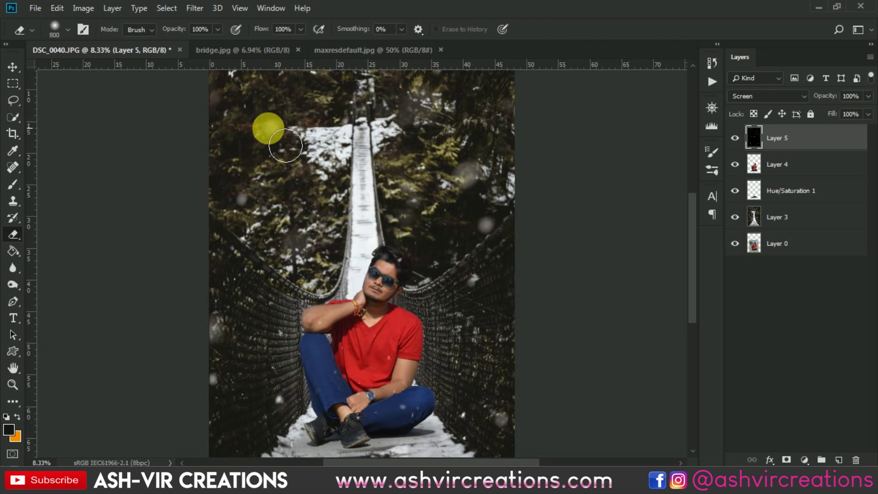
{"action": "mouse_move", "coordinate": [285, 145]}
{"action": "left_mouse_down"}
{"action": "mouse_move", "coordinate": [489, 170]}
{"action": "mouse_move", "coordinate": [483, 196]}
{"action": "mouse_move", "coordinate": [489, 188]}
{"action": "mouse_move", "coordinate": [476, 196]}
{"action": "mouse_move", "coordinate": [500, 244]}
{"action": "mouse_move", "coordinate": [384, 246]}
{"action": "mouse_move", "coordinate": [273, 227]}
{"action": "mouse_move", "coordinate": [254, 213]}
{"action": "mouse_move", "coordinate": [310, 258]}
{"action": "mouse_move", "coordinate": [315, 246]}
{"action": "mouse_move", "coordinate": [349, 273]}
{"action": "mouse_move", "coordinate": [352, 228]}
{"action": "mouse_move", "coordinate": [421, 196]}
{"action": "mouse_move", "coordinate": [428, 224]}
{"action": "mouse_move", "coordinate": [423, 232]}
{"action": "mouse_move", "coordinate": [428, 190]}
{"action": "mouse_move", "coordinate": [417, 139]}
{"action": "mouse_move", "coordinate": [455, 129]}
{"action": "mouse_move", "coordinate": [425, 140]}
{"action": "mouse_move", "coordinate": [465, 211]}
{"action": "mouse_move", "coordinate": [453, 233]}
{"action": "mouse_move", "coordinate": [441, 370]}
{"action": "mouse_move", "coordinate": [422, 352]}
{"action": "mouse_move", "coordinate": [376, 200]}
{"action": "left_mouse_up"}
{"action": "key", "text": "ctrl+plus"}
{"action": "key", "text": "bracketleft"}
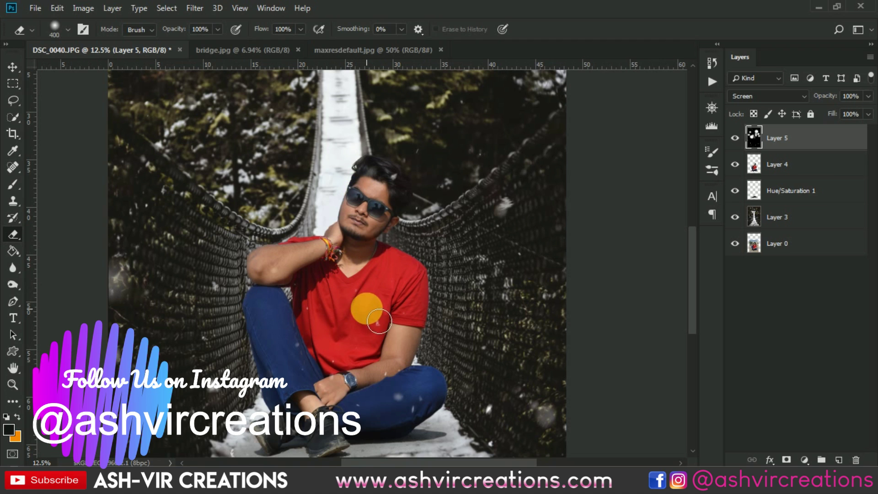
{"action": "scroll", "coordinate": [375, 341], "scroll_direction": "down", "scroll_amount": 4}
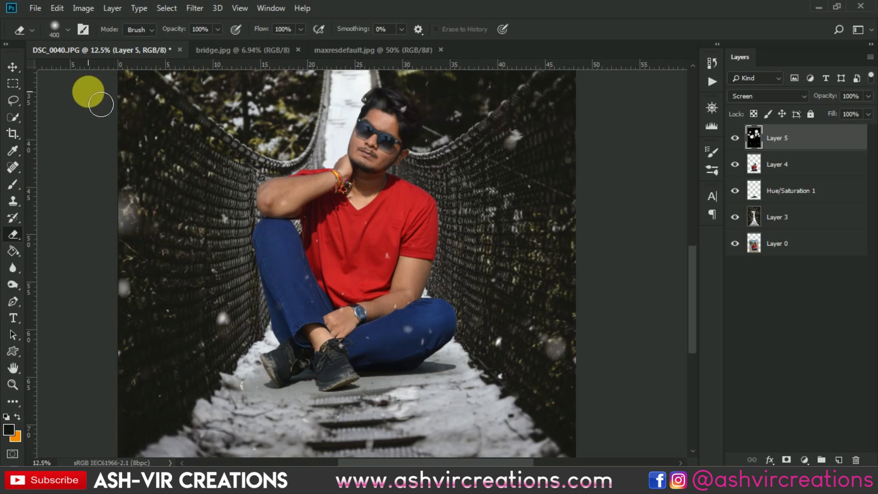
{"action": "left_click", "coordinate": [12, 67]}
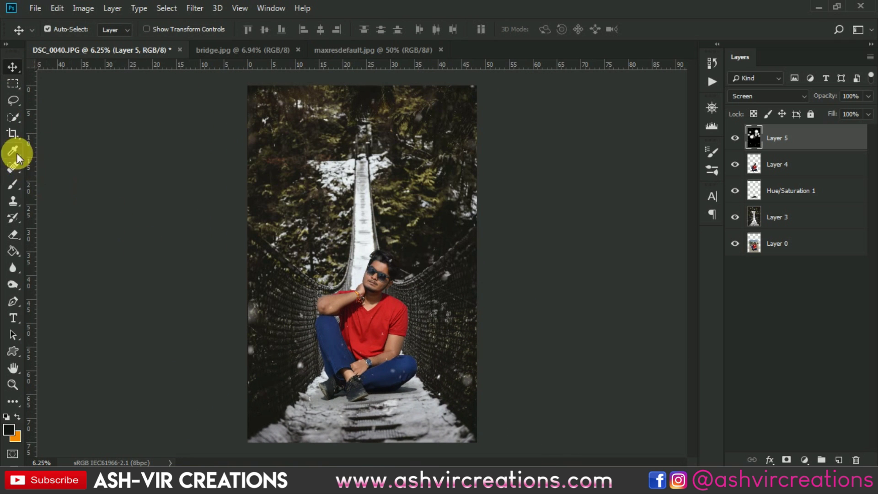
{"action": "left_click", "coordinate": [18, 234]}
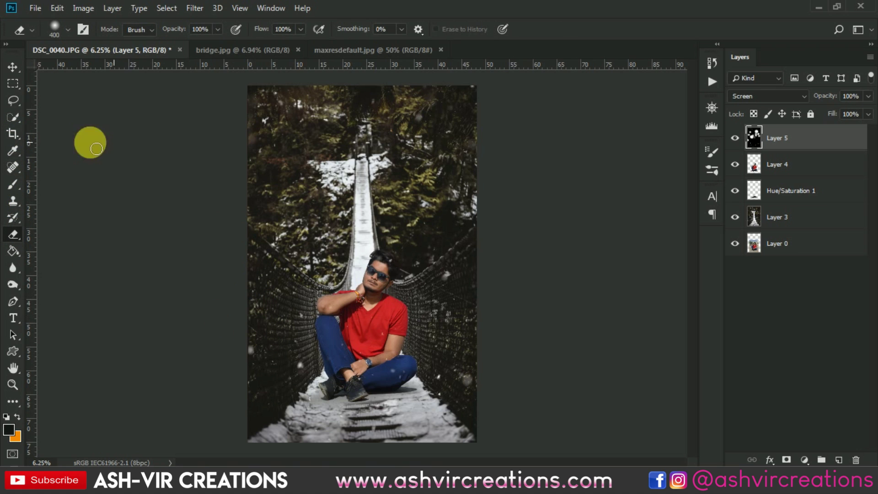
{"action": "left_click", "coordinate": [13, 68]}
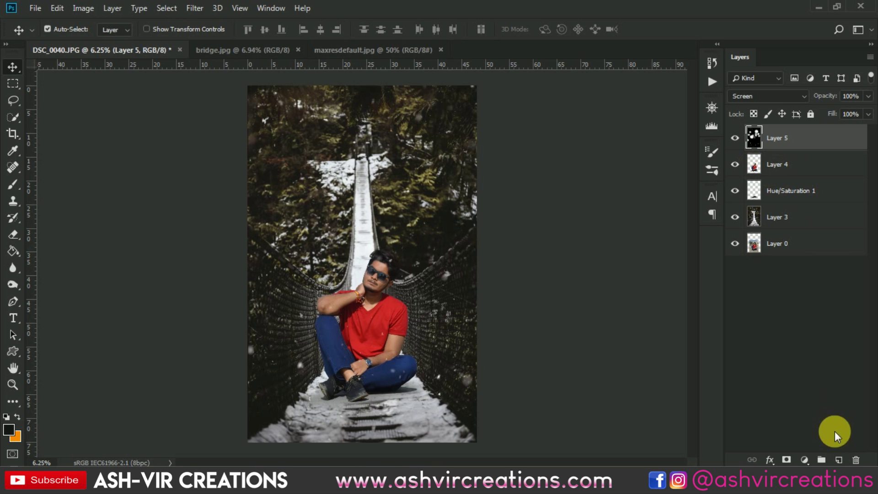
- Add a Color Lookup adjustment using the AVCINE-mood + gold-2.CUBE 3DLUT file and compare the image with and without it
{"action": "left_click", "coordinate": [804, 459]}
{"action": "left_click", "coordinate": [810, 389]}
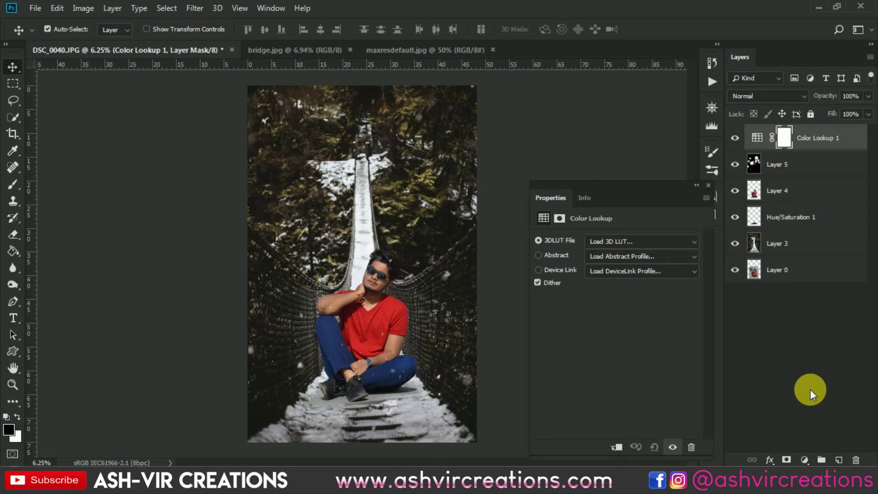
{"action": "left_click", "coordinate": [654, 242]}
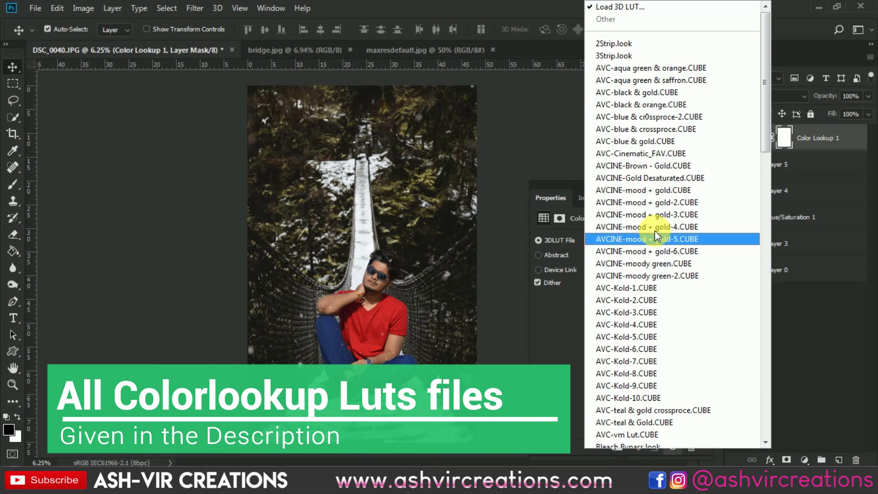
{"action": "left_click", "coordinate": [679, 193]}
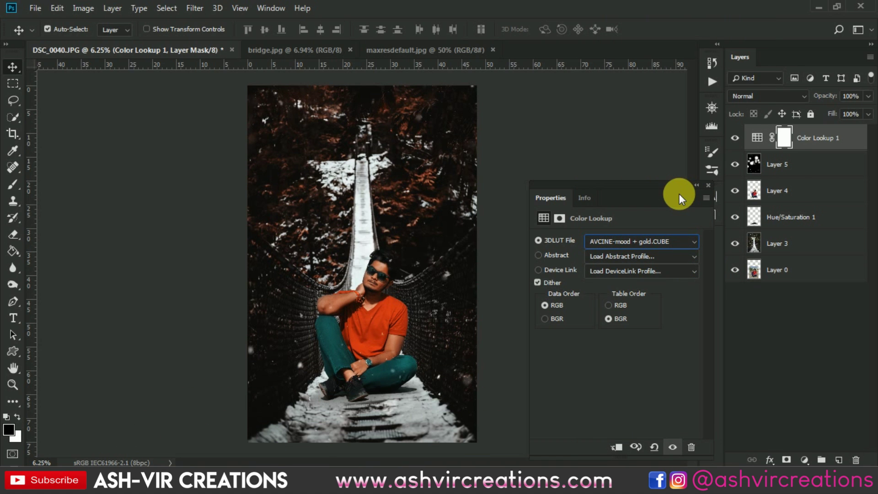
{"action": "key", "text": "Down"}
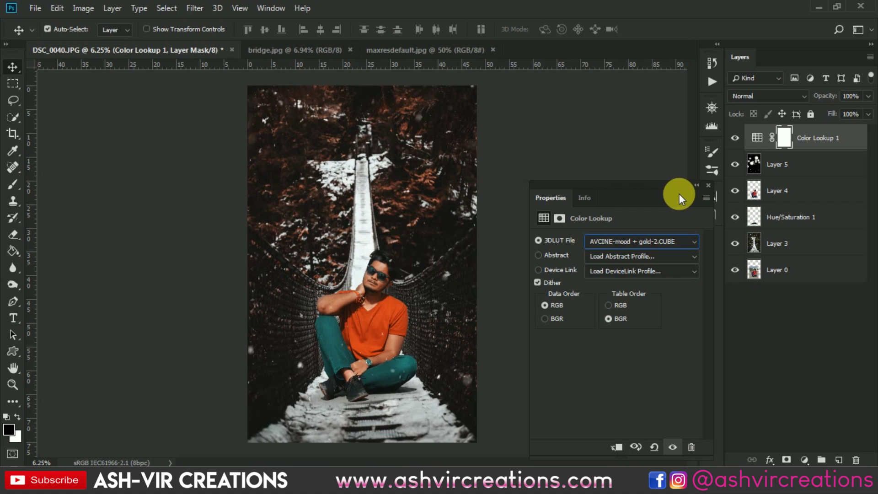
{"action": "left_click", "coordinate": [708, 185]}
{"action": "left_click", "coordinate": [735, 138]}
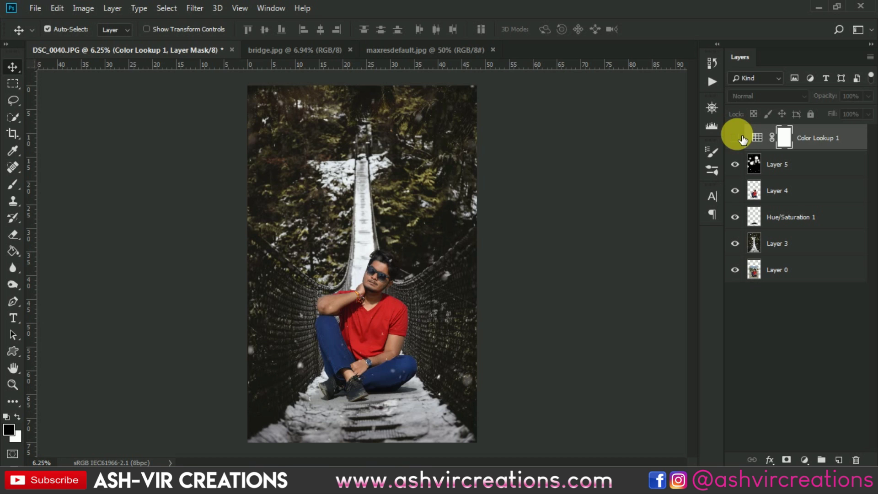
{"action": "left_click", "coordinate": [734, 137]}
{"action": "left_click", "coordinate": [735, 137]}
{"action": "left_click", "coordinate": [735, 138]}
{"action": "scroll", "coordinate": [380, 345], "scroll_direction": "up", "scroll_amount": 1}
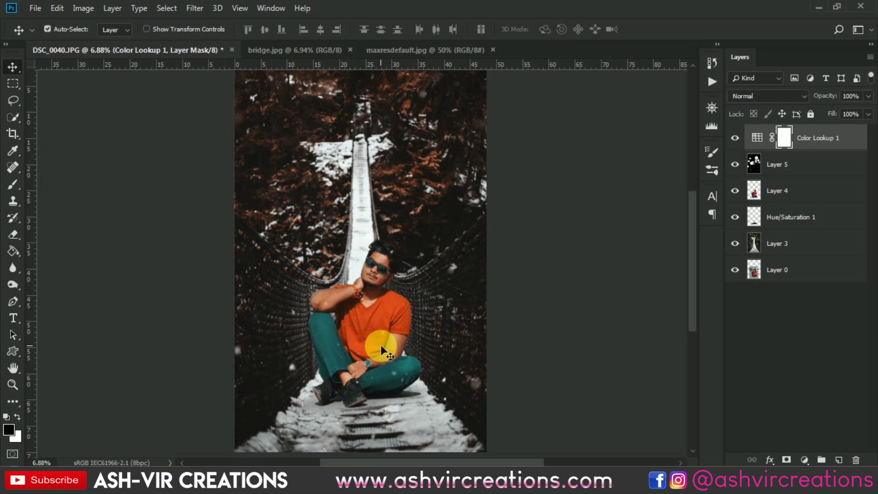
{"action": "scroll", "coordinate": [380, 345], "scroll_direction": "down", "scroll_amount": 1}
{"action": "left_click", "coordinate": [804, 459]}
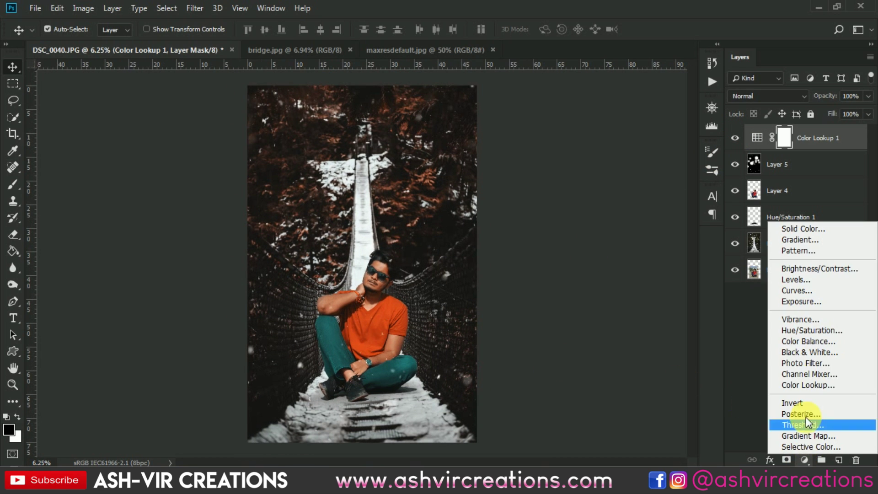
{"action": "left_click", "coordinate": [788, 330]}
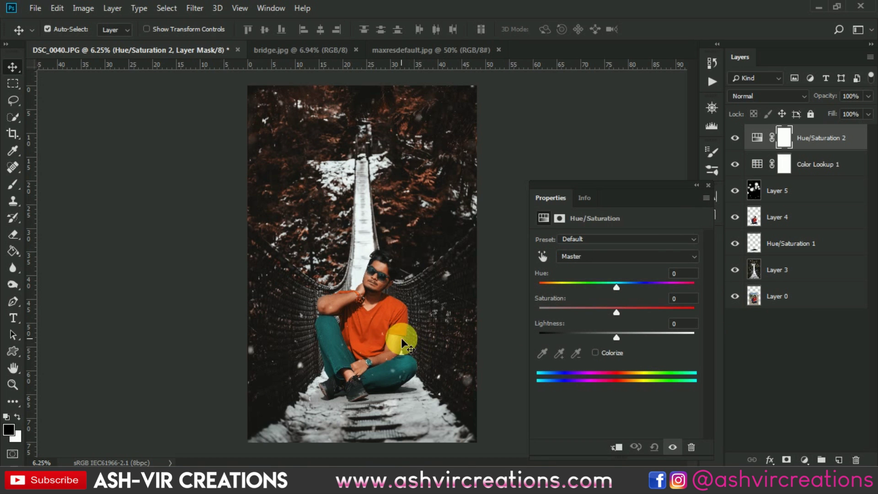
{"action": "scroll", "coordinate": [372, 275], "scroll_direction": "up", "scroll_amount": 8}
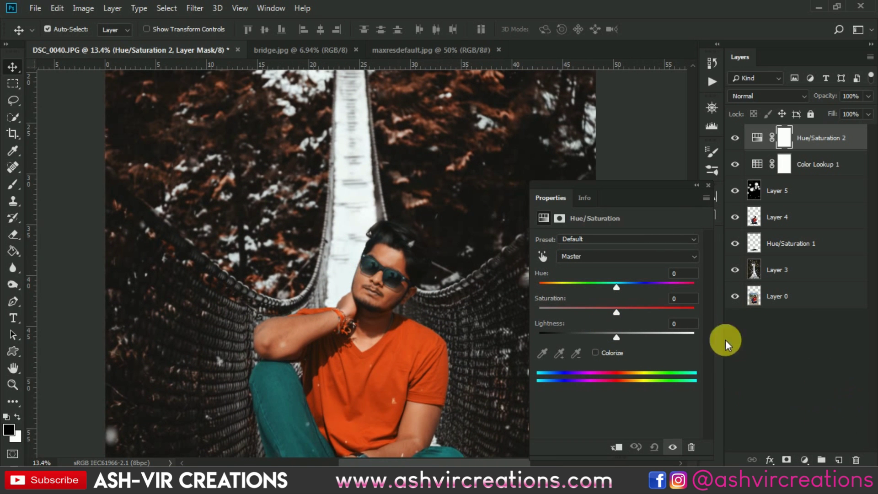
{"action": "left_click", "coordinate": [542, 256]}
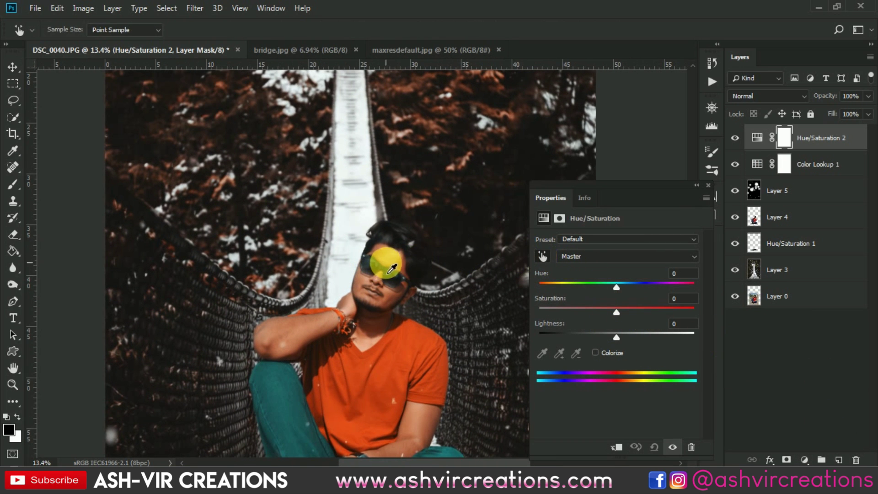
{"action": "left_click", "coordinate": [402, 272]}
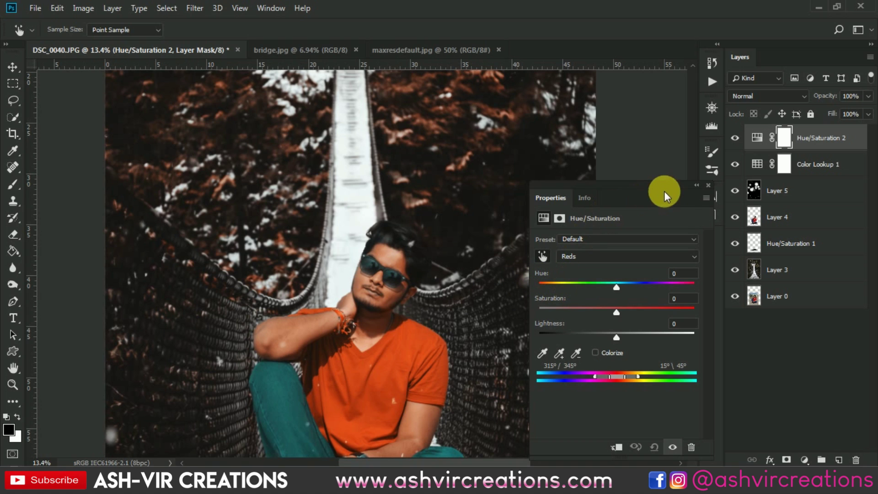
{"action": "left_click", "coordinate": [707, 186]}
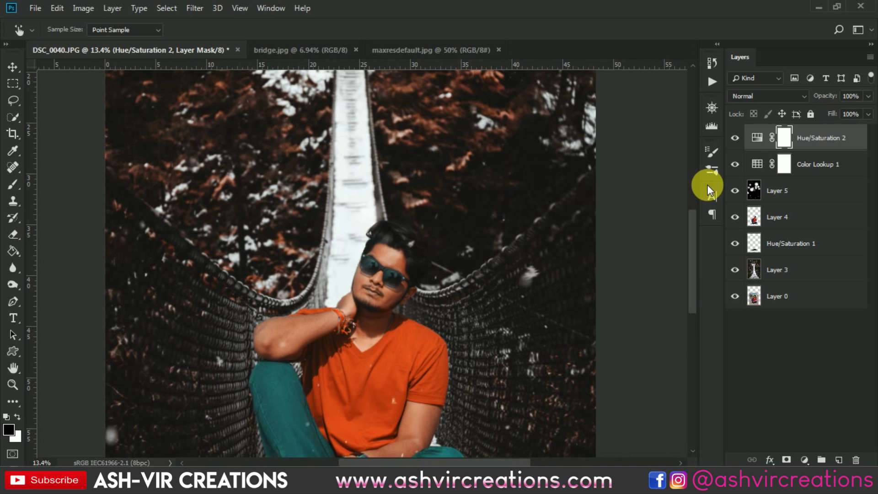
{"action": "key", "text": "Delete"}
{"action": "scroll", "coordinate": [512, 221], "scroll_direction": "down", "scroll_amount": 5}
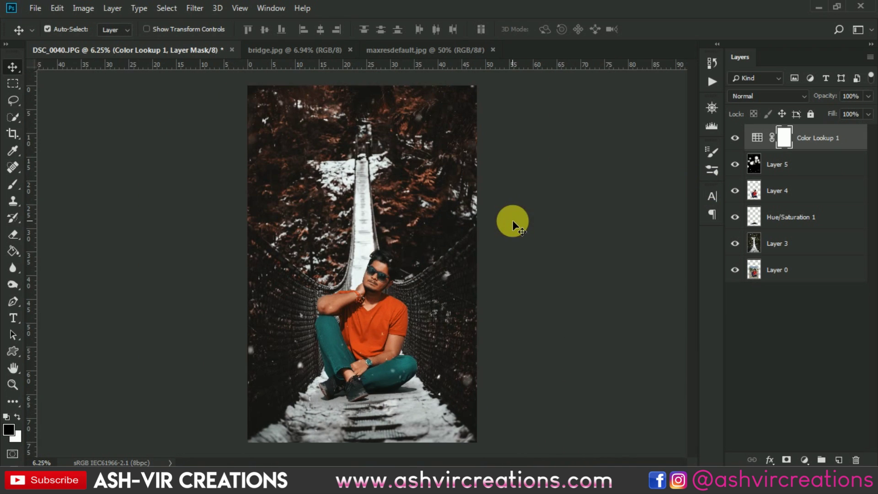
{"action": "scroll", "coordinate": [460, 234], "scroll_direction": "up", "scroll_amount": 1}
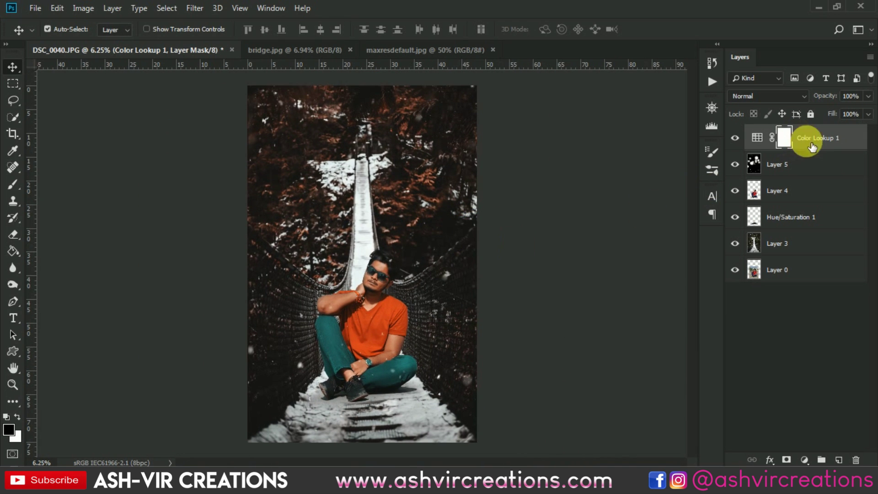
- Merge the layers from Color Lookup 1 down to Layer 3 into one layer and crop it to the existing canvas bounds
{"action": "left_click", "coordinate": [794, 247], "text": "shift"}
{"action": "right_click", "coordinate": [788, 242]}
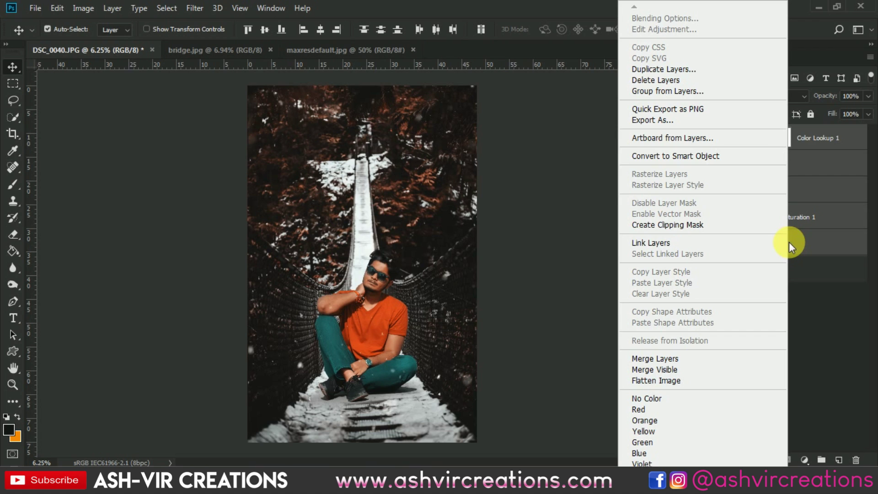
{"action": "left_click", "coordinate": [676, 359]}
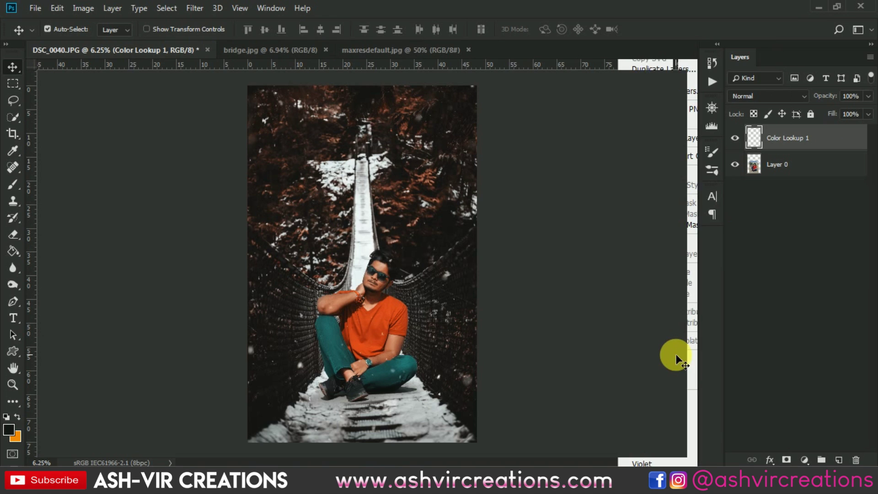
{"action": "left_click", "coordinate": [13, 134]}
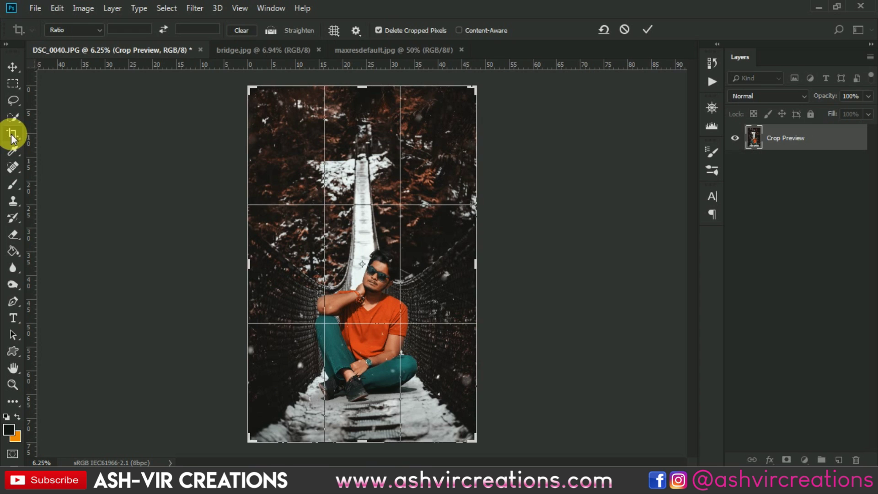
{"action": "left_click", "coordinate": [648, 29]}
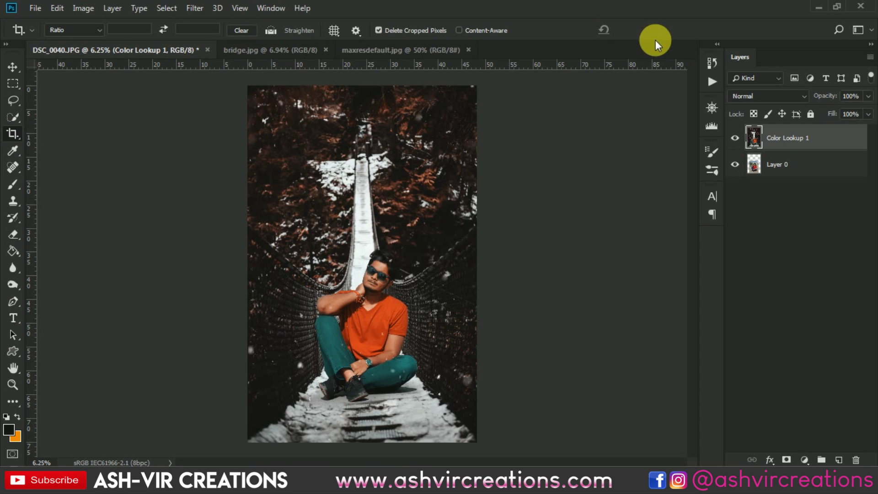
- Open the merged layer in the Camera Raw Filter and apply post-crop vignetting: Amount -11, Midpoint 33, Roundness -32, Feather 63, Highlights 2
{"action": "left_click", "coordinate": [194, 9]}
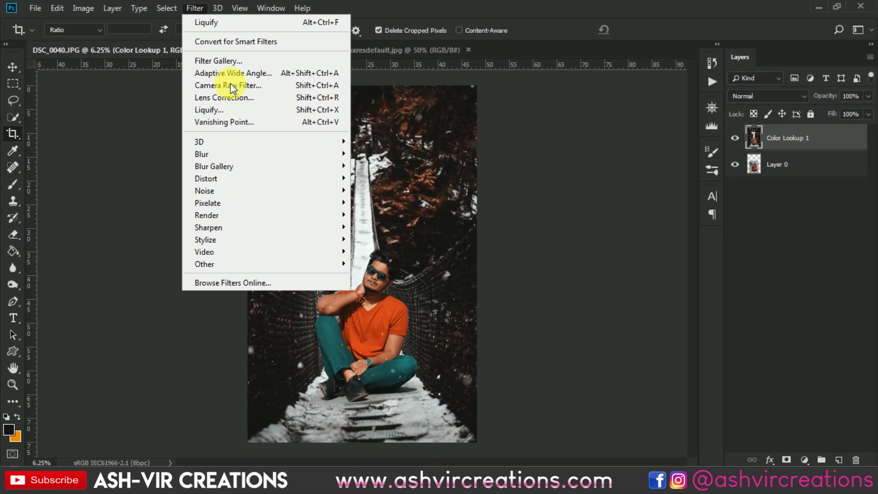
{"action": "left_click", "coordinate": [253, 86]}
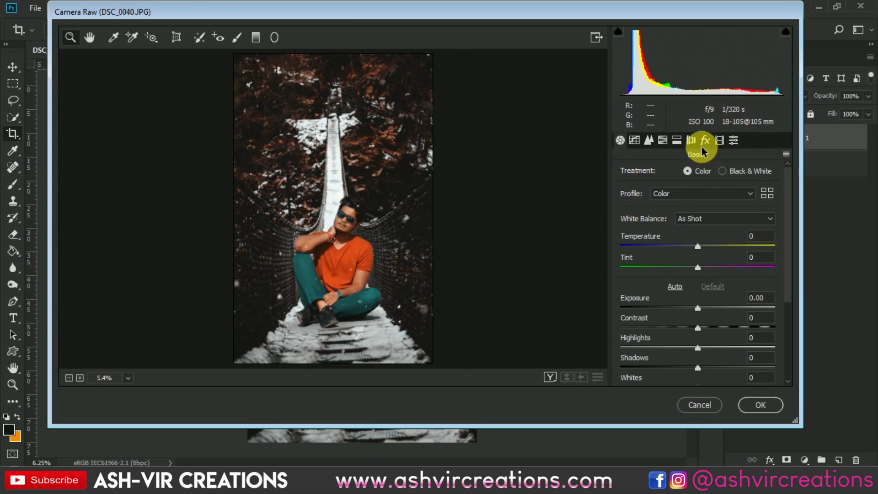
{"action": "left_click", "coordinate": [703, 149]}
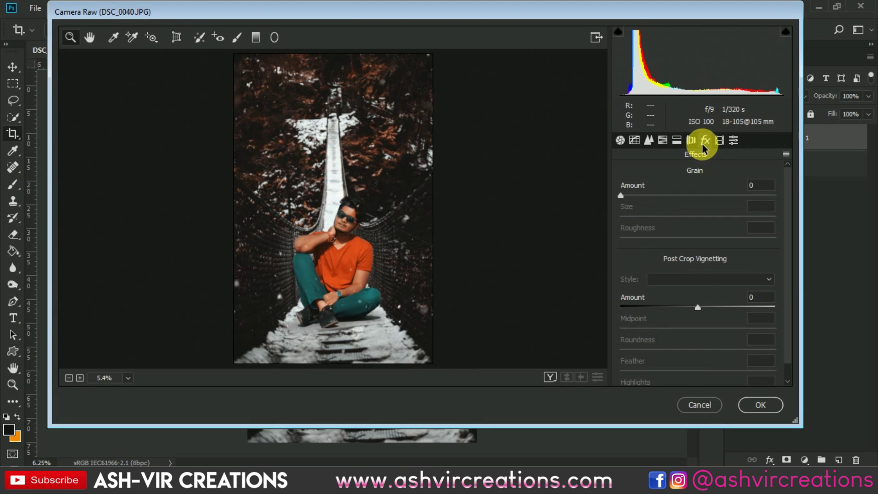
{"action": "left_click", "coordinate": [684, 308]}
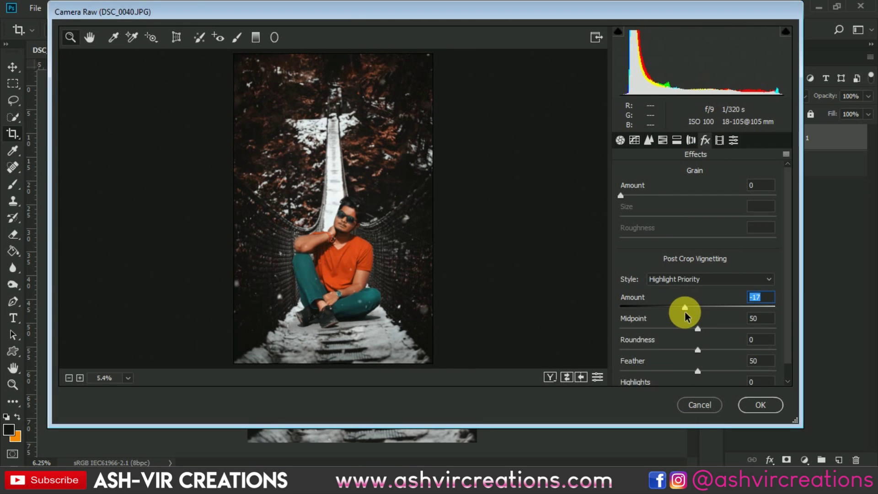
{"action": "left_click", "coordinate": [677, 328]}
{"action": "left_click_drag", "start_coordinate": [677, 330], "coordinate": [673, 352]}
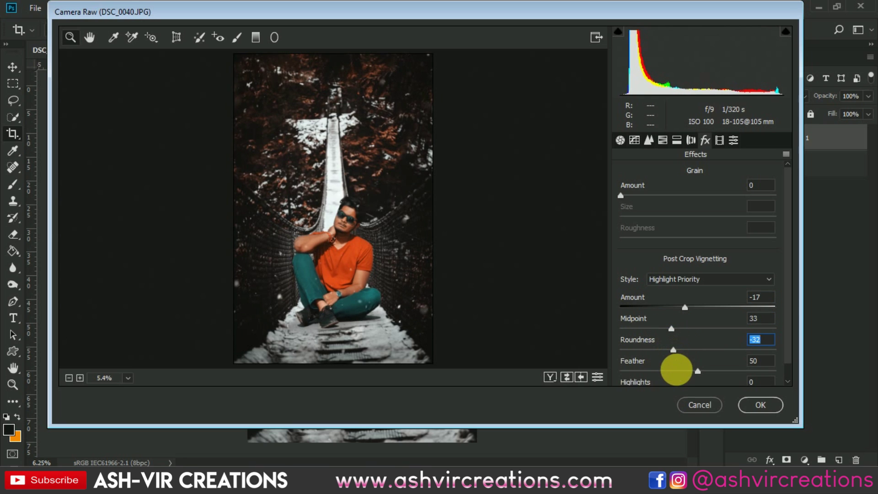
{"action": "left_click", "coordinate": [652, 371]}
{"action": "left_click_drag", "start_coordinate": [714, 375], "coordinate": [717, 375]}
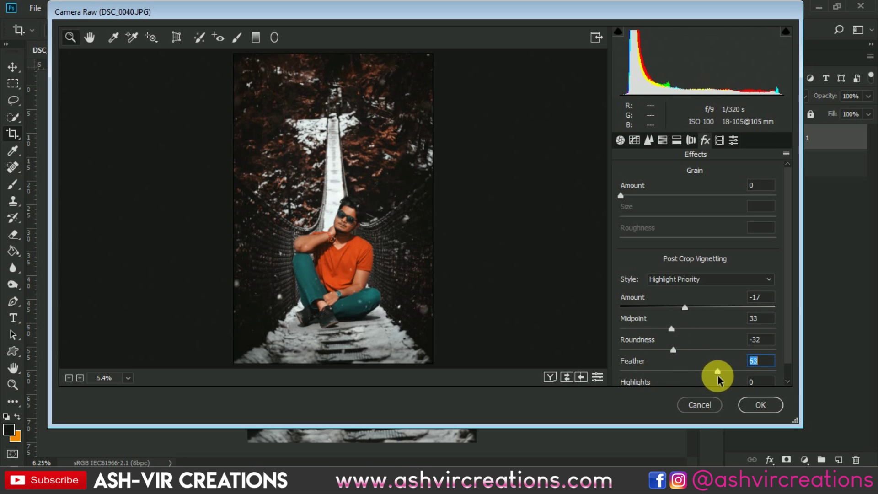
{"action": "key", "text": "Tab"}
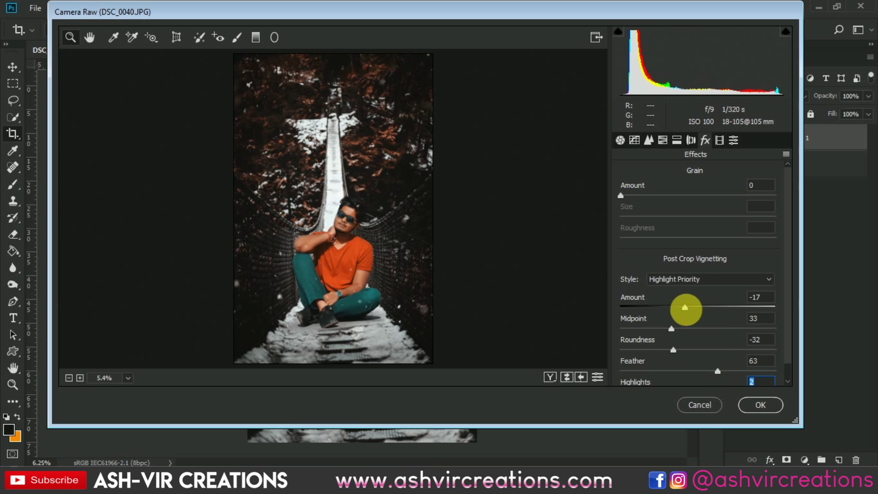
{"action": "mouse_move", "coordinate": [683, 307]}
{"action": "left_mouse_down"}
{"action": "mouse_move", "coordinate": [666, 304]}
{"action": "mouse_move", "coordinate": [693, 311]}
{"action": "mouse_move", "coordinate": [685, 310]}
{"action": "left_mouse_up"}
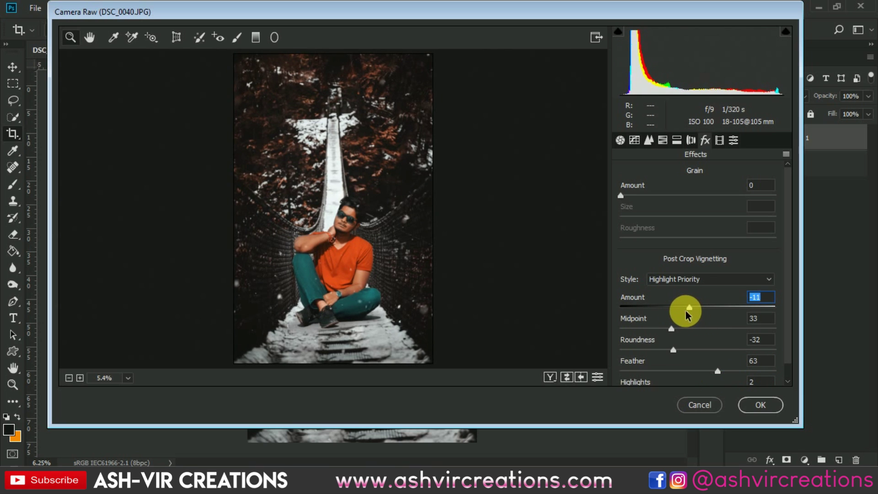
- In the HSL adjustments, set the Oranges hue to +6 and the Oranges luminance to +15
{"action": "left_click", "coordinate": [663, 141]}
{"action": "left_click_drag", "start_coordinate": [359, 218], "coordinate": [392, 267]}
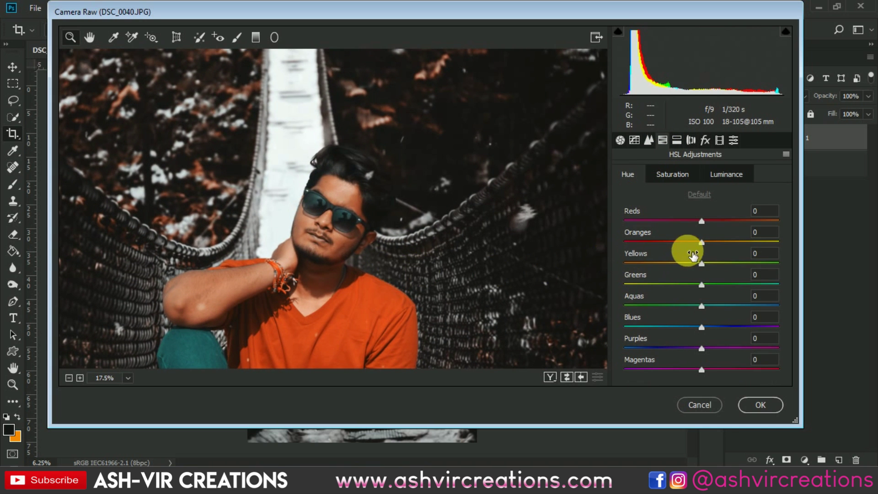
{"action": "mouse_move", "coordinate": [690, 243]}
{"action": "left_mouse_down"}
{"action": "mouse_move", "coordinate": [654, 241]}
{"action": "mouse_move", "coordinate": [706, 248]}
{"action": "left_mouse_up"}
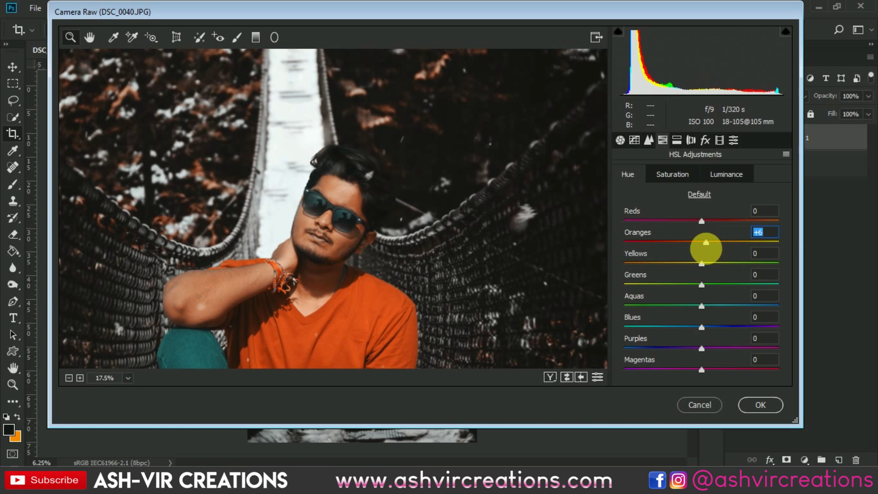
{"action": "left_click", "coordinate": [726, 174]}
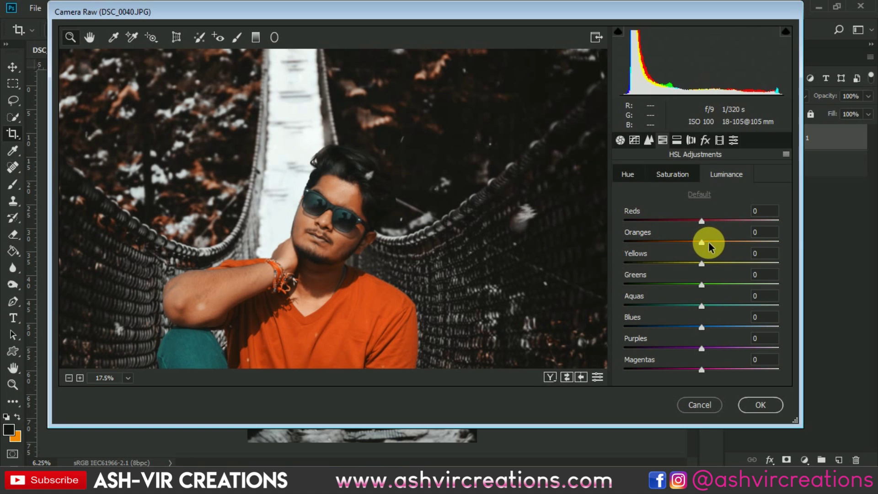
{"action": "mouse_move", "coordinate": [709, 242]}
{"action": "left_mouse_down"}
{"action": "mouse_move", "coordinate": [724, 243]}
{"action": "mouse_move", "coordinate": [712, 242]}
{"action": "left_mouse_up"}
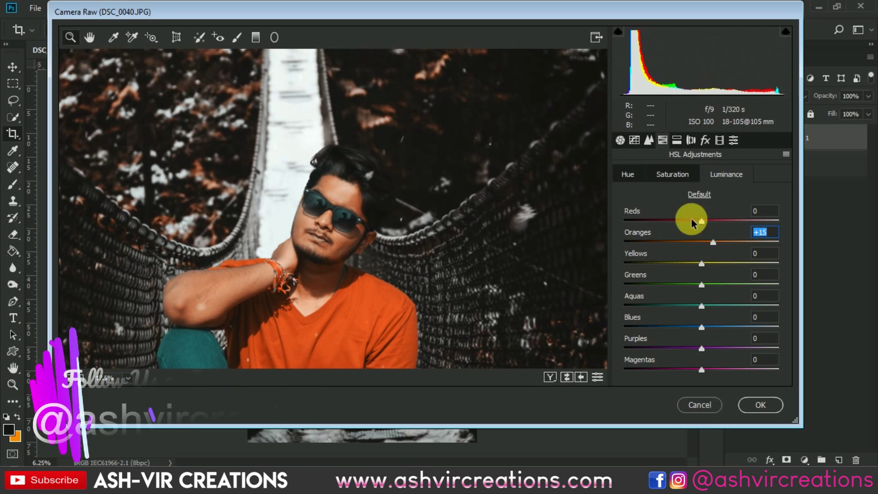
- Set the Yellows hue to -5 and the Oranges saturation to -14, checking the skin tone on the man's face
{"action": "left_click", "coordinate": [629, 176]}
{"action": "mouse_move", "coordinate": [685, 261]}
{"action": "left_mouse_down"}
{"action": "mouse_move", "coordinate": [670, 261]}
{"action": "mouse_move", "coordinate": [716, 271]}
{"action": "mouse_move", "coordinate": [843, 269]}
{"action": "mouse_move", "coordinate": [652, 265]}
{"action": "mouse_move", "coordinate": [729, 265]}
{"action": "mouse_move", "coordinate": [658, 261]}
{"action": "mouse_move", "coordinate": [700, 265]}
{"action": "left_mouse_up"}
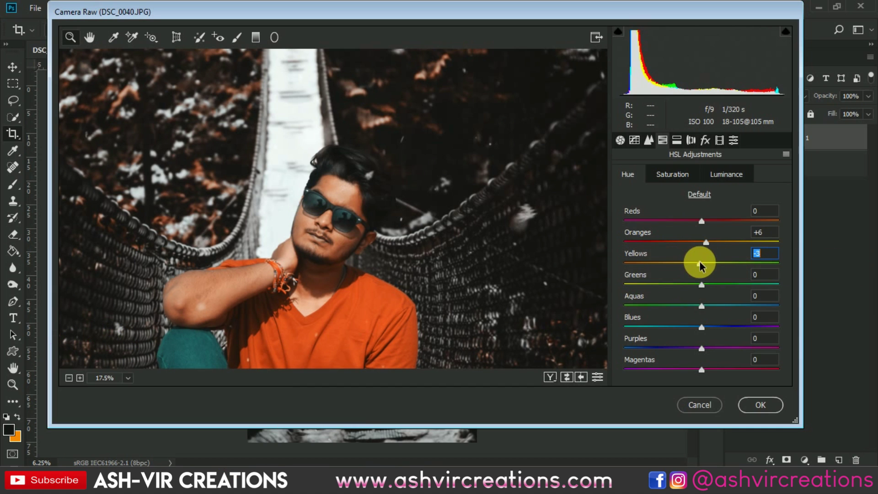
{"action": "left_click", "coordinate": [680, 178]}
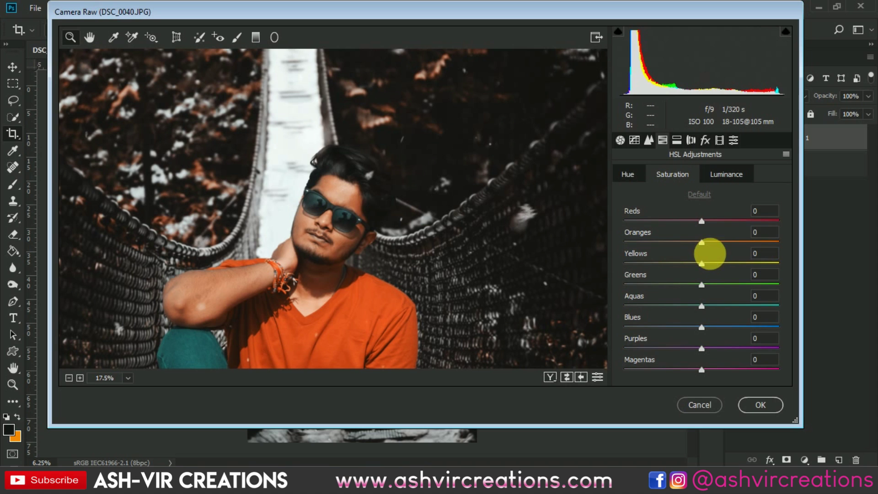
{"action": "left_click_drag", "start_coordinate": [709, 241], "coordinate": [690, 241]}
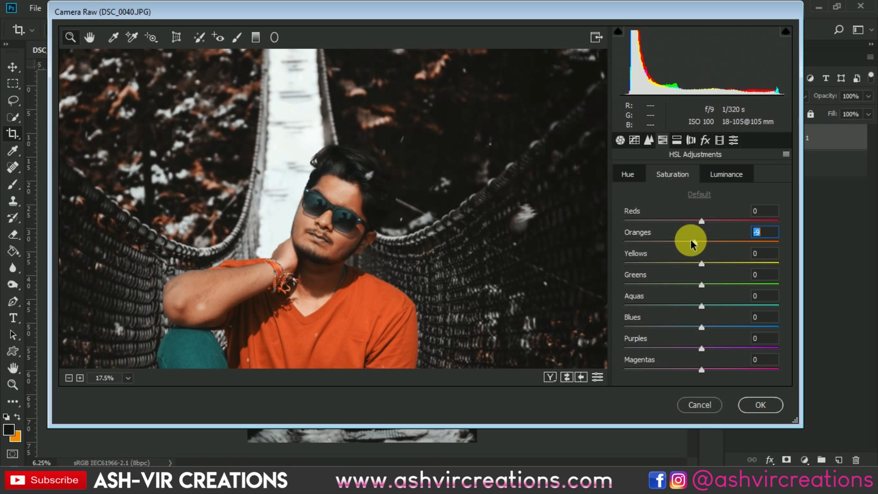
{"action": "left_click_drag", "start_coordinate": [333, 231], "coordinate": [362, 236]}
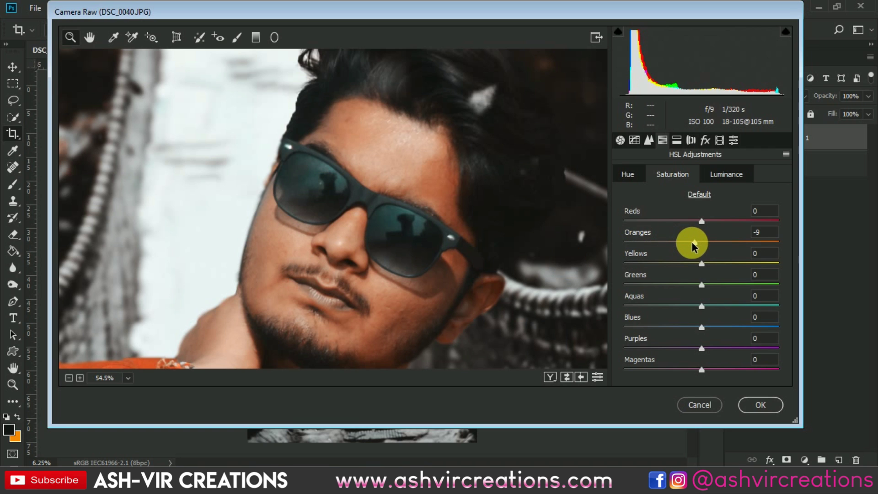
{"action": "mouse_move", "coordinate": [685, 244]}
{"action": "left_mouse_down"}
{"action": "mouse_move", "coordinate": [694, 242]}
{"action": "mouse_move", "coordinate": [687, 242]}
{"action": "left_mouse_up"}
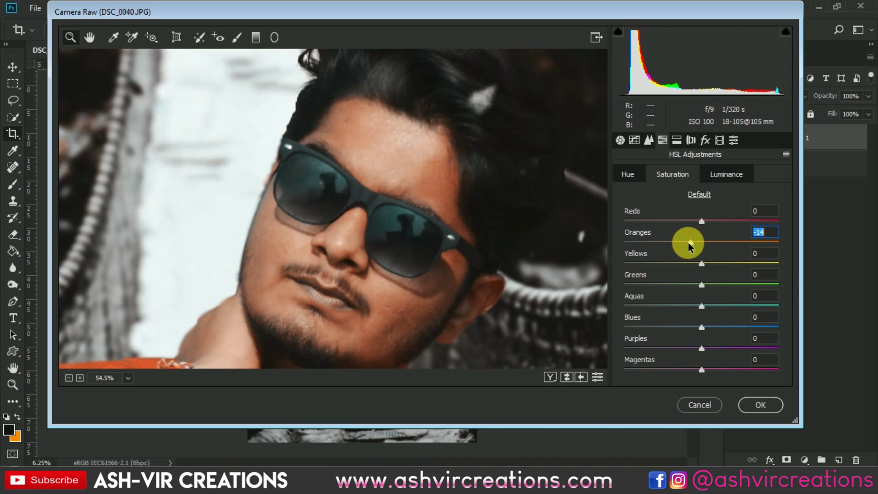
- Set the Reds hue to -39 to make the man's shirt redder, and return to the HSL luminance adjustments
{"action": "left_click", "coordinate": [426, 232], "text": "alt"}
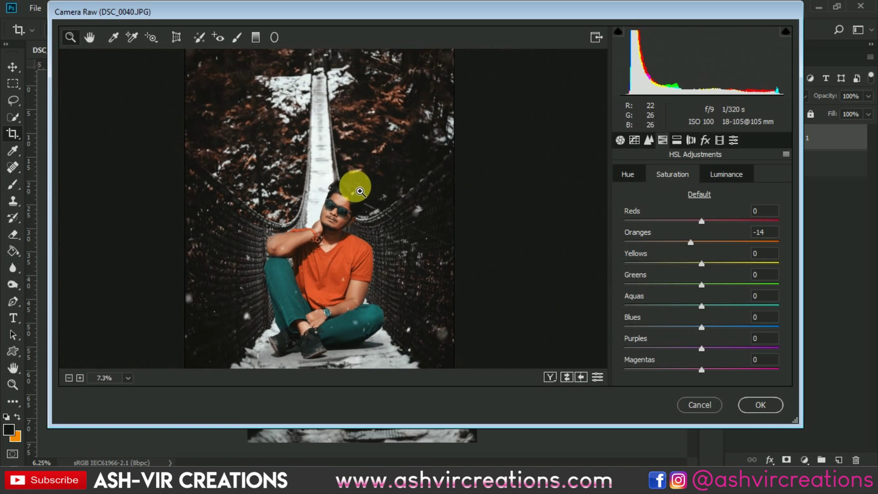
{"action": "left_click", "coordinate": [391, 224], "text": "alt"}
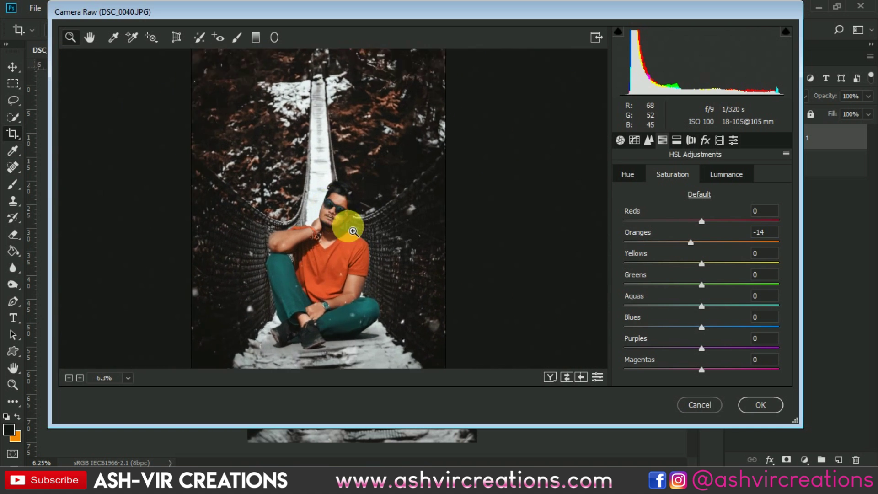
{"action": "left_click", "coordinate": [353, 231]}
{"action": "left_click", "coordinate": [625, 174]}
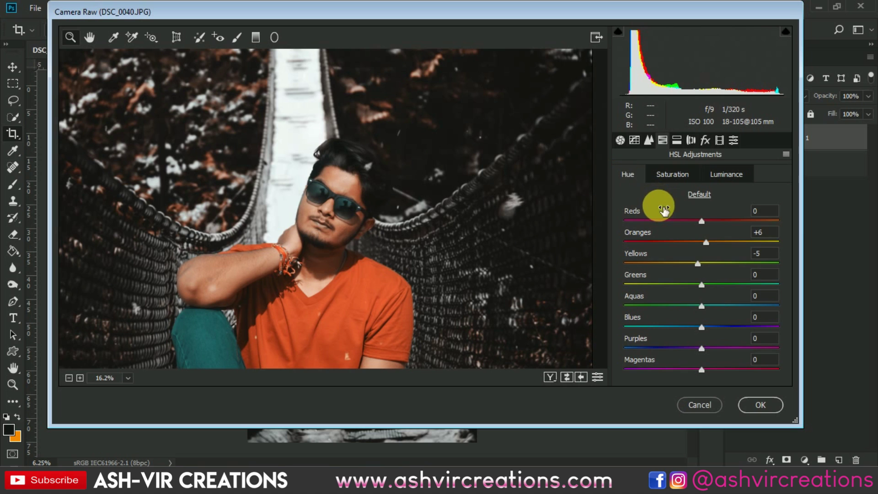
{"action": "left_click_drag", "start_coordinate": [702, 221], "coordinate": [676, 230]}
{"action": "left_click_drag", "start_coordinate": [516, 304], "coordinate": [343, 274]}
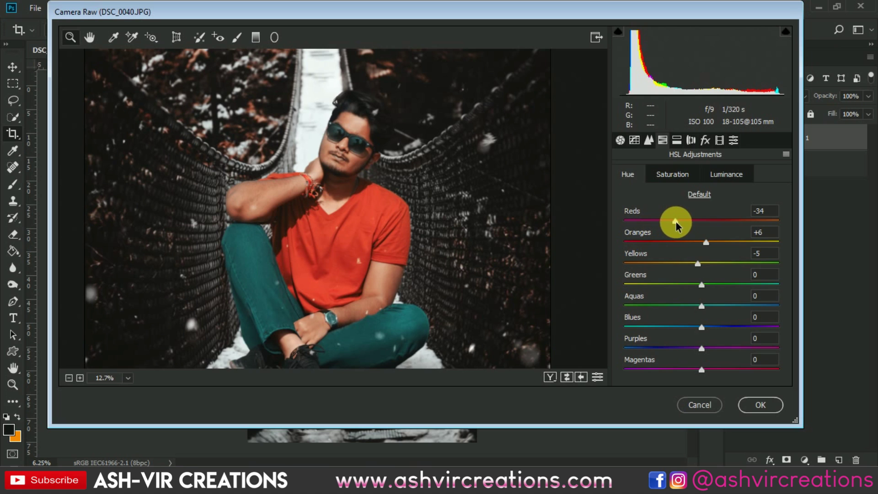
{"action": "mouse_move", "coordinate": [685, 220]}
{"action": "left_mouse_down"}
{"action": "mouse_move", "coordinate": [666, 218]}
{"action": "mouse_move", "coordinate": [673, 220]}
{"action": "left_mouse_up"}
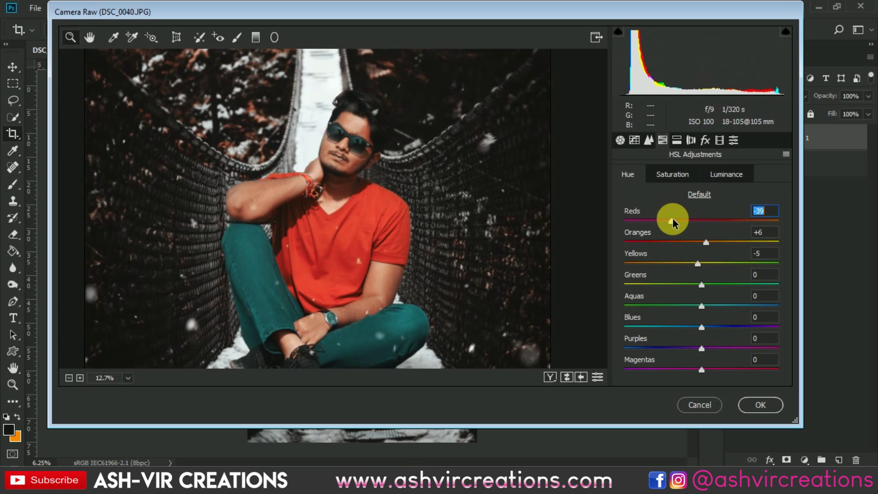
{"action": "left_click", "coordinate": [725, 176]}
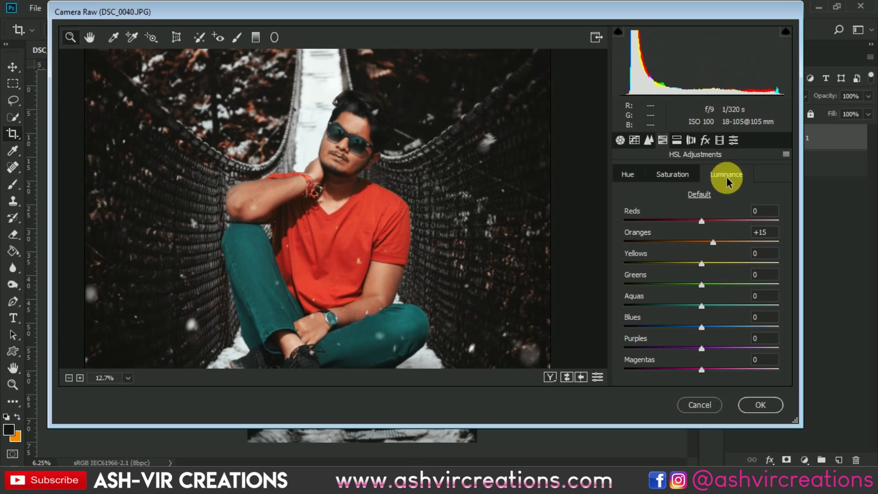
- In the HSL adjustments, set the Reds luminance to -13 and the Reds saturation to +1
{"action": "mouse_move", "coordinate": [718, 221]}
{"action": "left_mouse_down"}
{"action": "mouse_move", "coordinate": [664, 218]}
{"action": "mouse_move", "coordinate": [702, 220]}
{"action": "left_mouse_up"}
{"action": "left_click", "coordinate": [672, 174]}
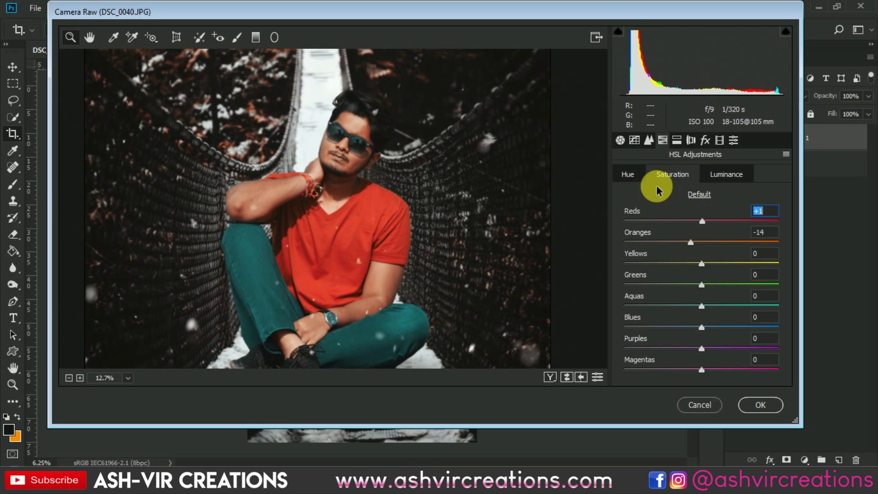
{"action": "left_click", "coordinate": [361, 163]}
{"action": "left_click", "coordinate": [361, 163]}
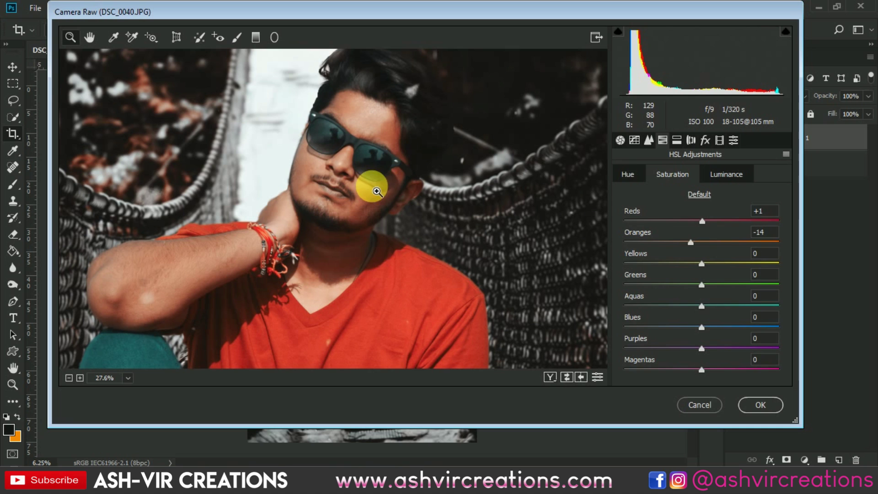
- Set the Oranges hue to +17 and the Oranges luminance to +16 to refine the man's skin tone
{"action": "left_click", "coordinate": [626, 173]}
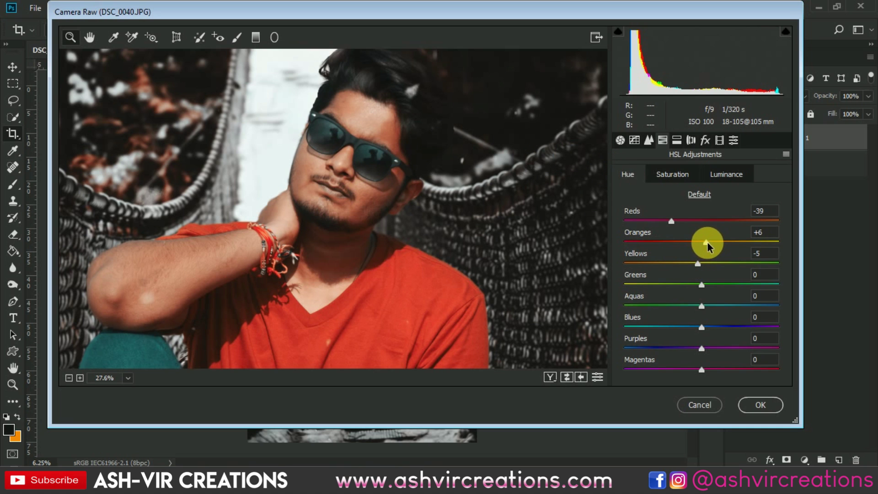
{"action": "left_click_drag", "start_coordinate": [706, 242], "coordinate": [715, 243]}
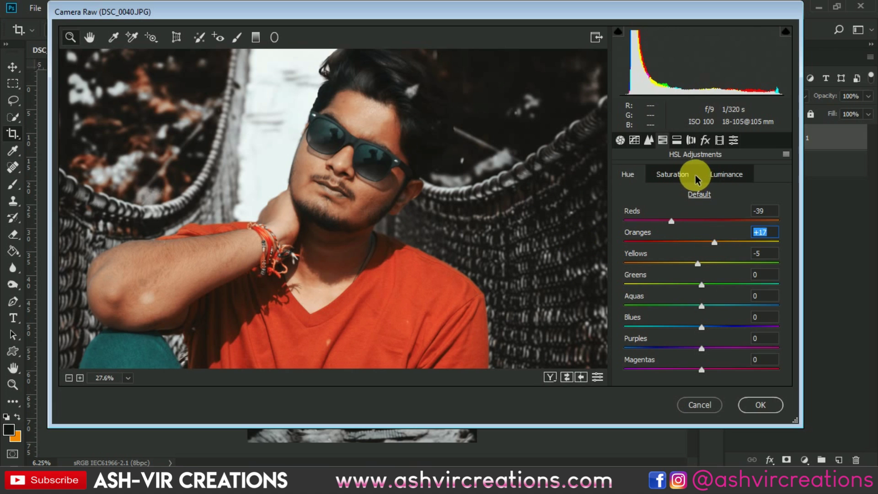
{"action": "left_click", "coordinate": [715, 176]}
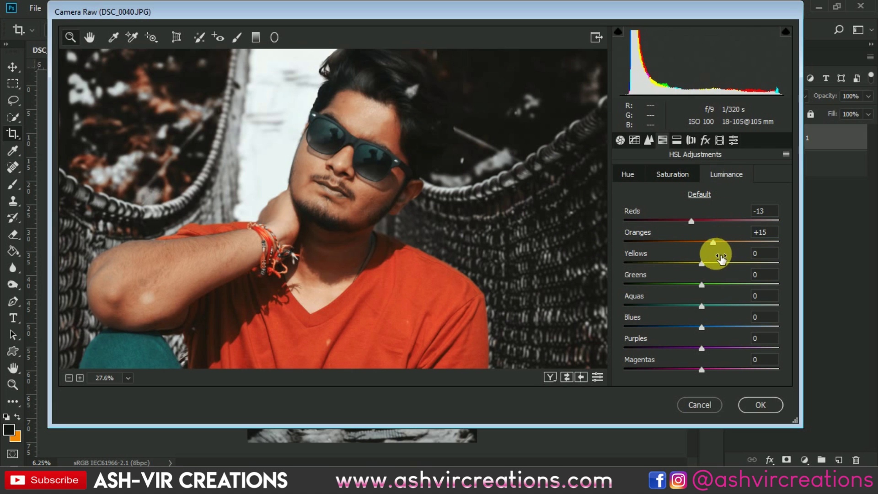
{"action": "left_click_drag", "start_coordinate": [720, 243], "coordinate": [714, 243]}
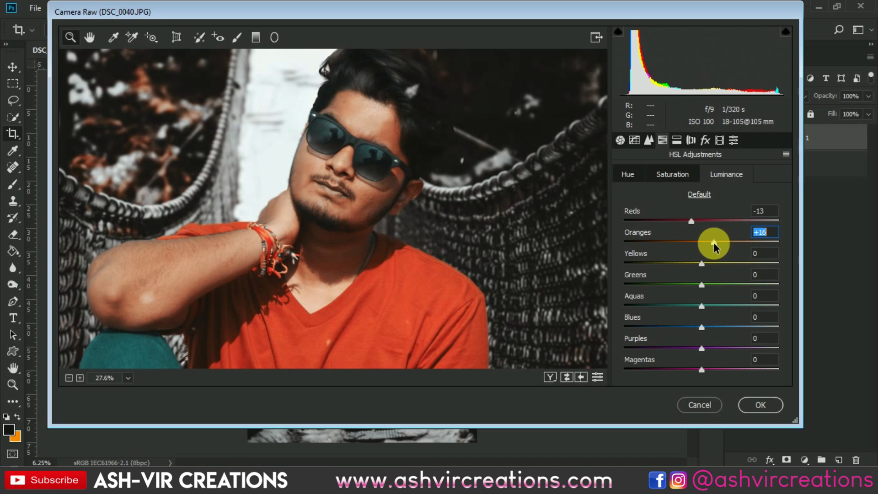
{"action": "key", "text": "ctrl+0"}
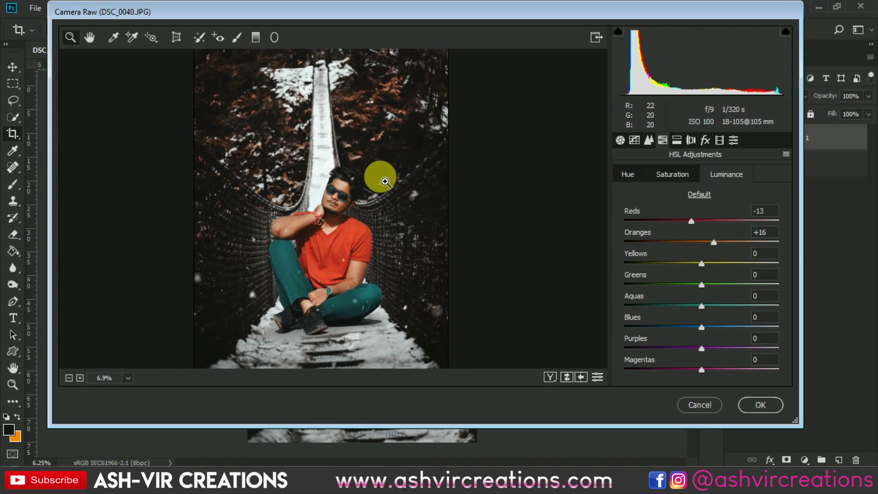
- Set the Blues hue to +81 in the HSL adjustments, checking the man's shirt and trousers up close
{"action": "left_click_drag", "start_coordinate": [329, 196], "coordinate": [361, 161]}
{"action": "left_click_drag", "start_coordinate": [285, 258], "coordinate": [314, 264]}
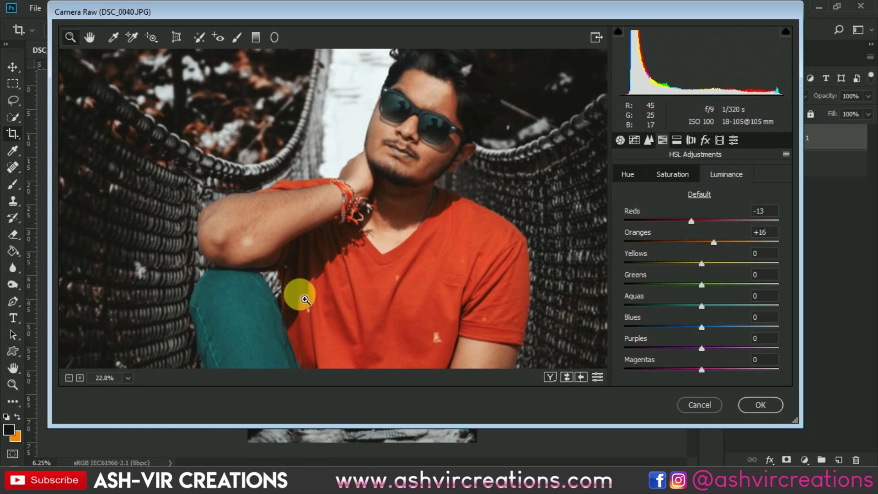
{"action": "left_click", "coordinate": [635, 179]}
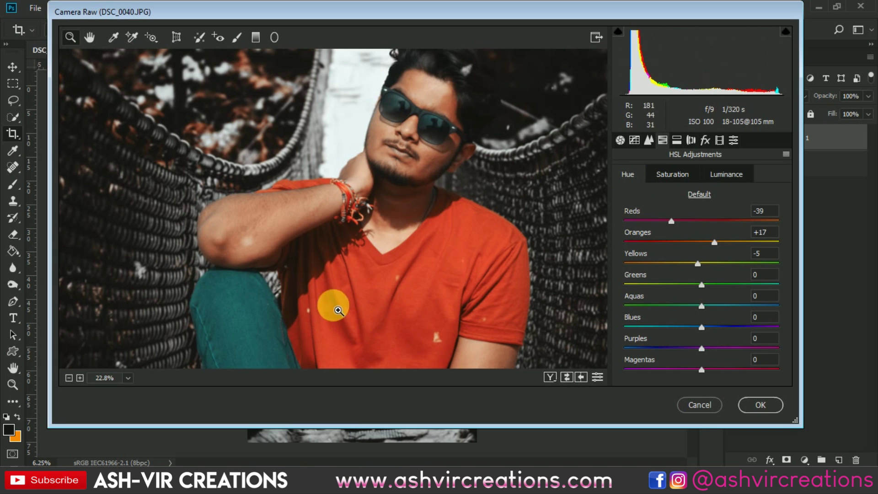
{"action": "left_click_drag", "start_coordinate": [345, 294], "coordinate": [414, 185]}
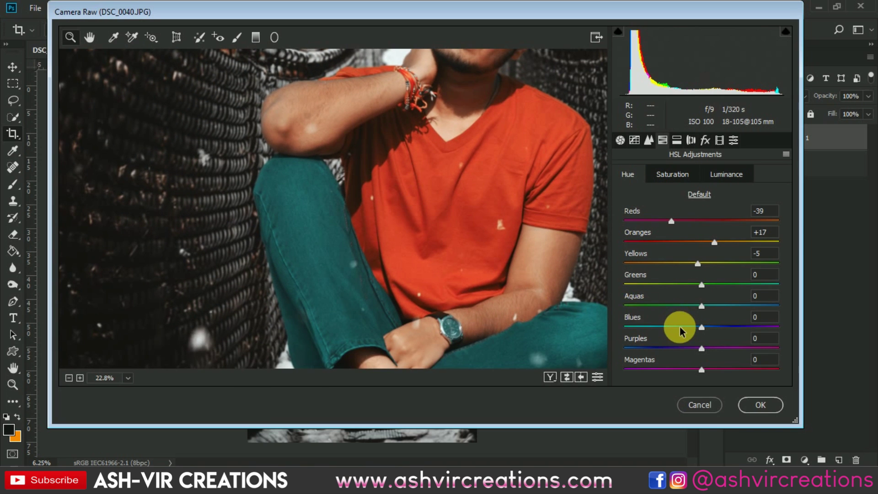
{"action": "left_click_drag", "start_coordinate": [682, 327], "coordinate": [763, 326]}
{"action": "key", "text": "ctrl+0"}
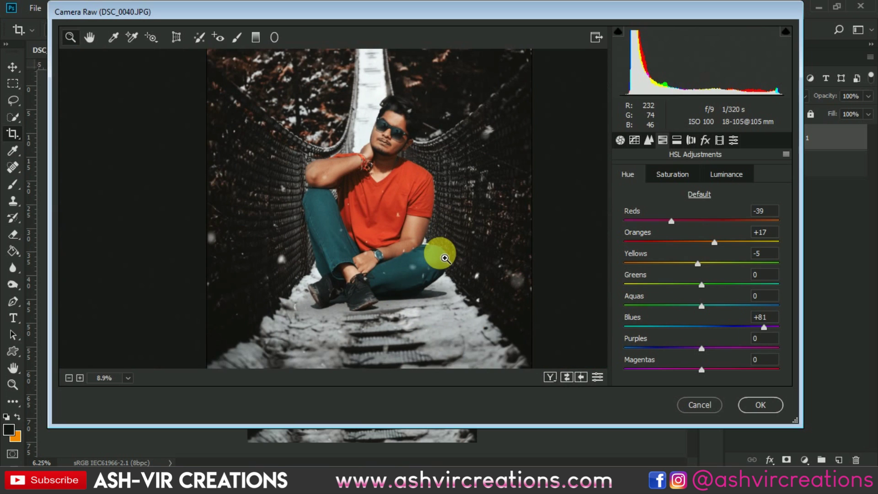
- Set the Blues luminance to +18 in the HSL adjustments
{"action": "left_click_drag", "start_coordinate": [685, 333], "coordinate": [717, 333]}
{"action": "left_click", "coordinate": [673, 176]}
{"action": "left_click", "coordinate": [726, 174]}
- Check the graded preview close up and as a whole, and apply the Camera Raw adjustments to the merged layer
{"action": "left_click", "coordinate": [454, 196]}
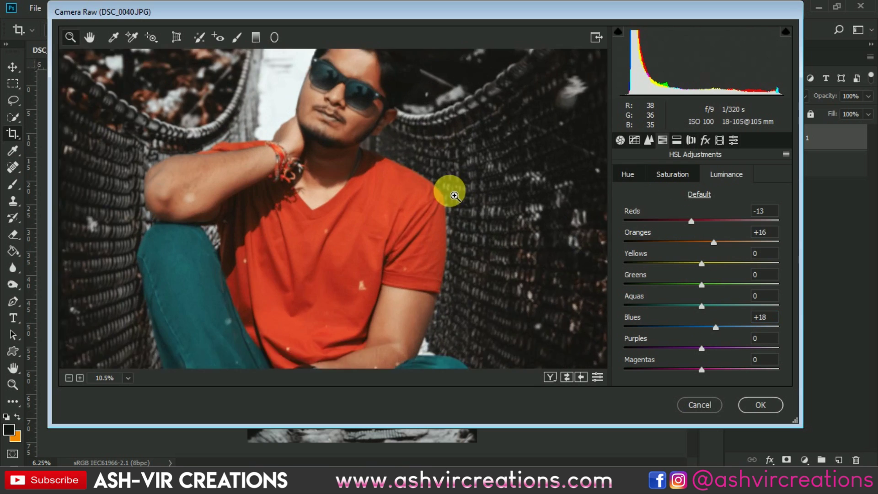
{"action": "left_click", "coordinate": [454, 195], "text": "alt"}
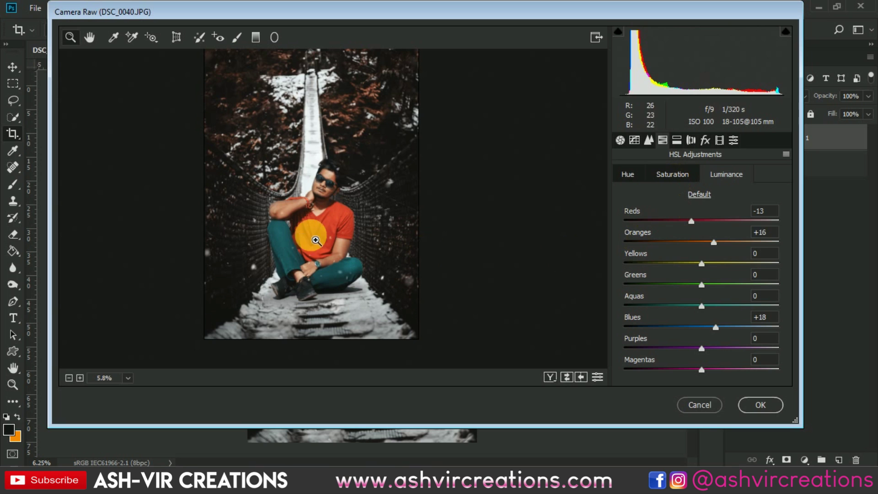
{"action": "left_click", "coordinate": [308, 206]}
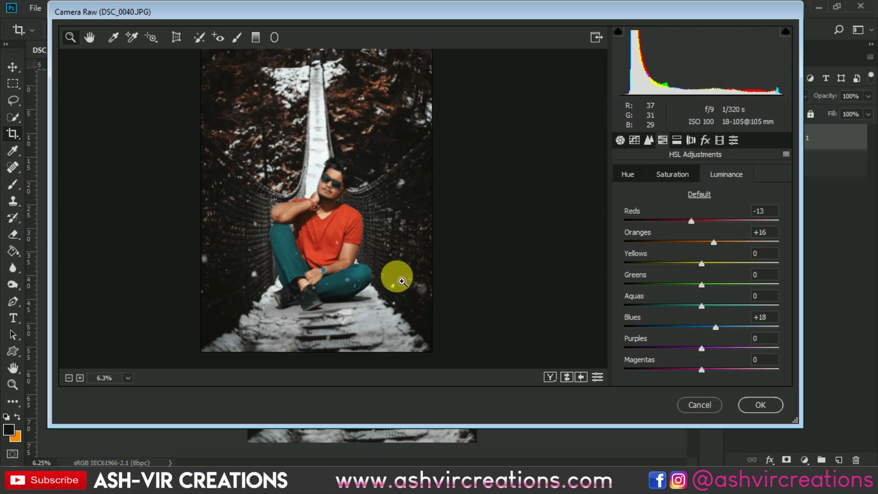
{"action": "left_click_drag", "start_coordinate": [401, 281], "coordinate": [337, 118]}
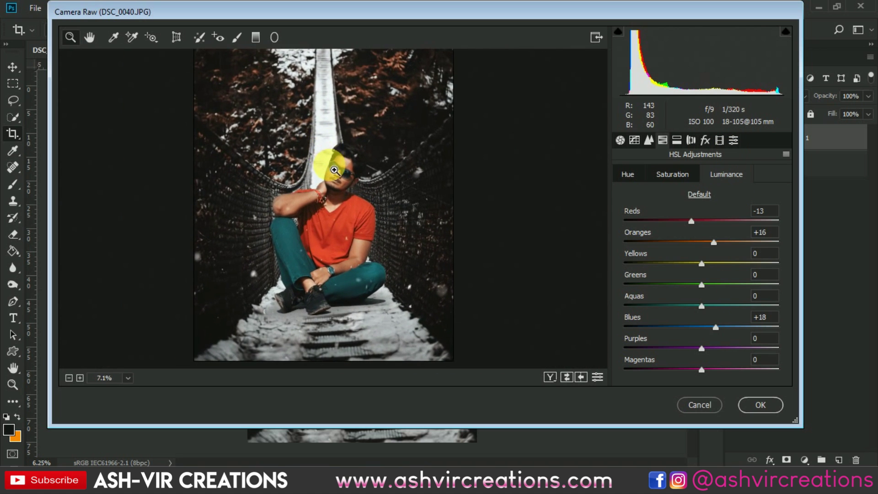
{"action": "left_click", "coordinate": [762, 404]}
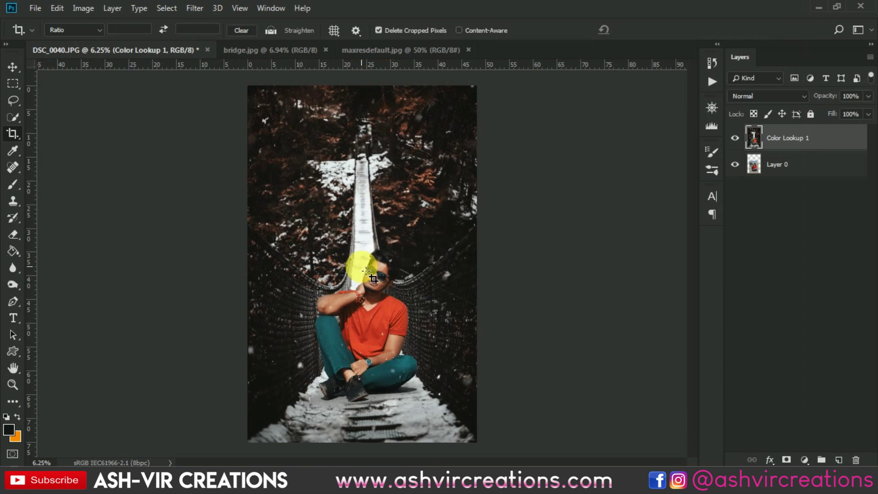
- Compare the finished composite with the original photo by hiding and reshowing the Color Lookup 1 layer, and inspect the result up close
{"action": "key", "text": "ctrl+0"}
{"action": "left_click", "coordinate": [12, 67]}
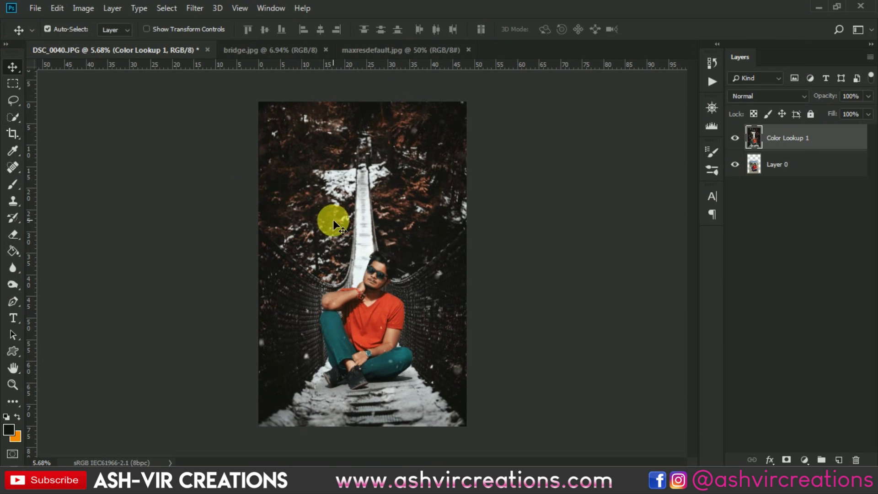
{"action": "key", "text": "ctrl+plus"}
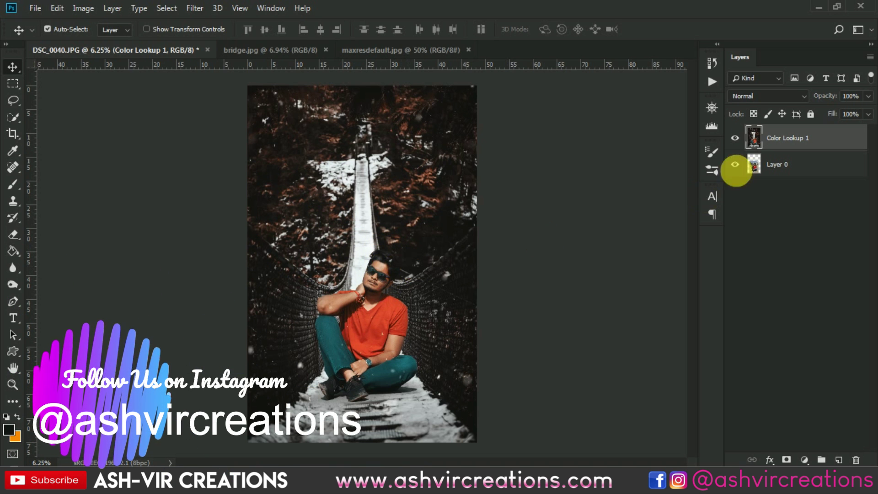
{"action": "left_click", "coordinate": [734, 137]}
{"action": "scroll", "coordinate": [382, 323], "scroll_direction": "up", "scroll_amount": 3}
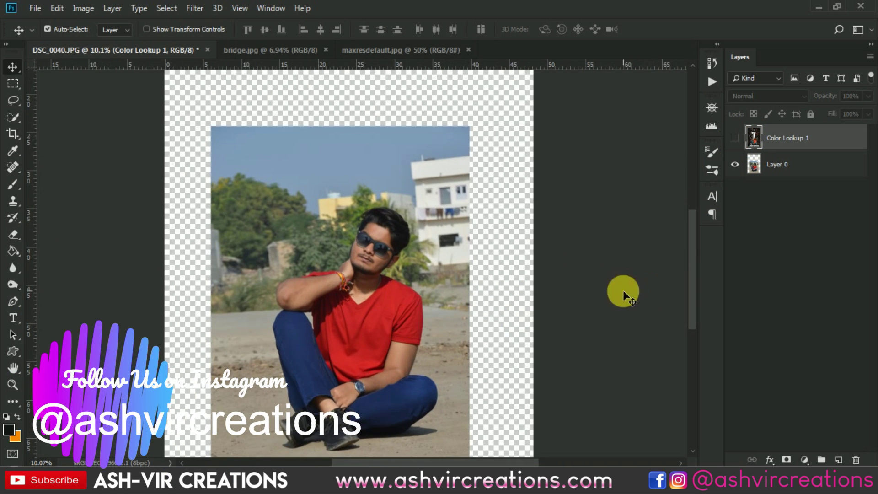
{"action": "key", "text": "ctrl+minus"}
{"action": "key", "text": "ctrl+minus"}
{"action": "left_click", "coordinate": [735, 137]}
{"action": "scroll", "coordinate": [329, 225], "scroll_direction": "up", "scroll_amount": 2}
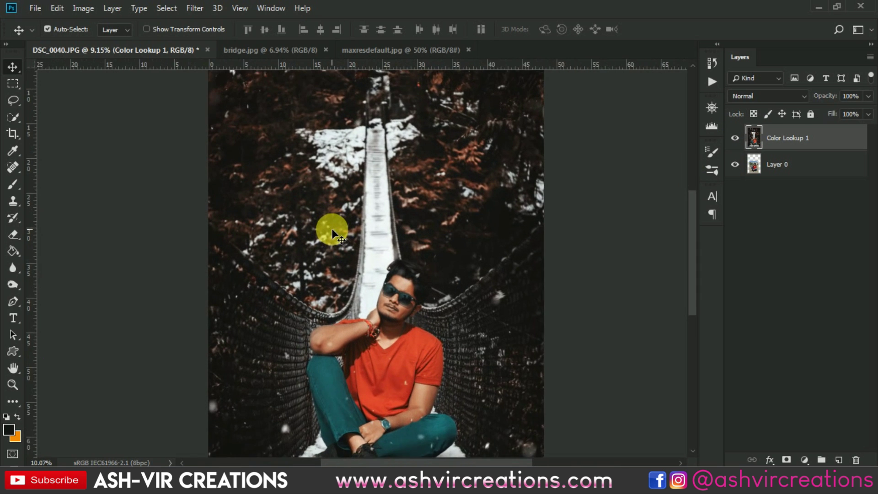
{"action": "scroll", "coordinate": [391, 250], "scroll_direction": "up", "scroll_amount": 3}
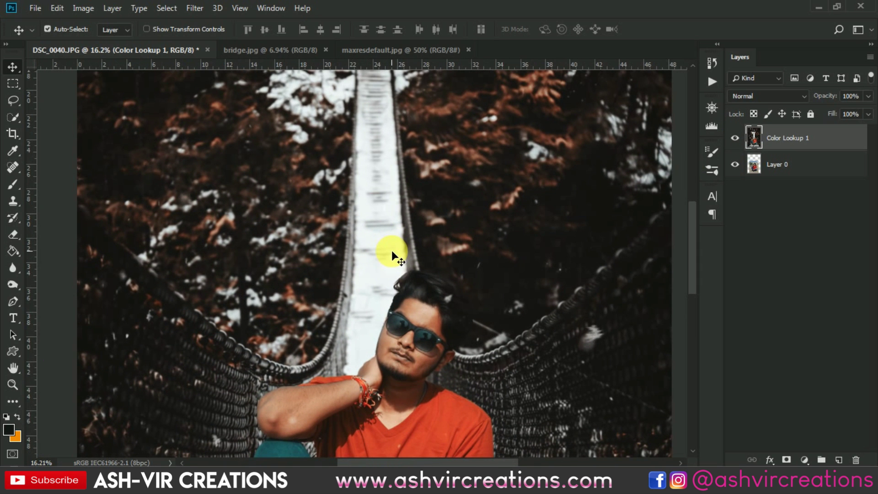
{"action": "scroll", "coordinate": [392, 251], "scroll_direction": "down", "scroll_amount": 4}
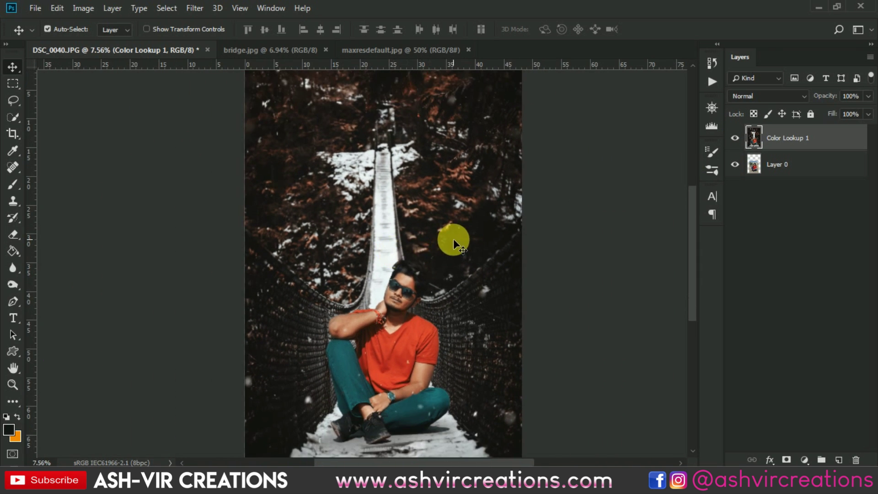